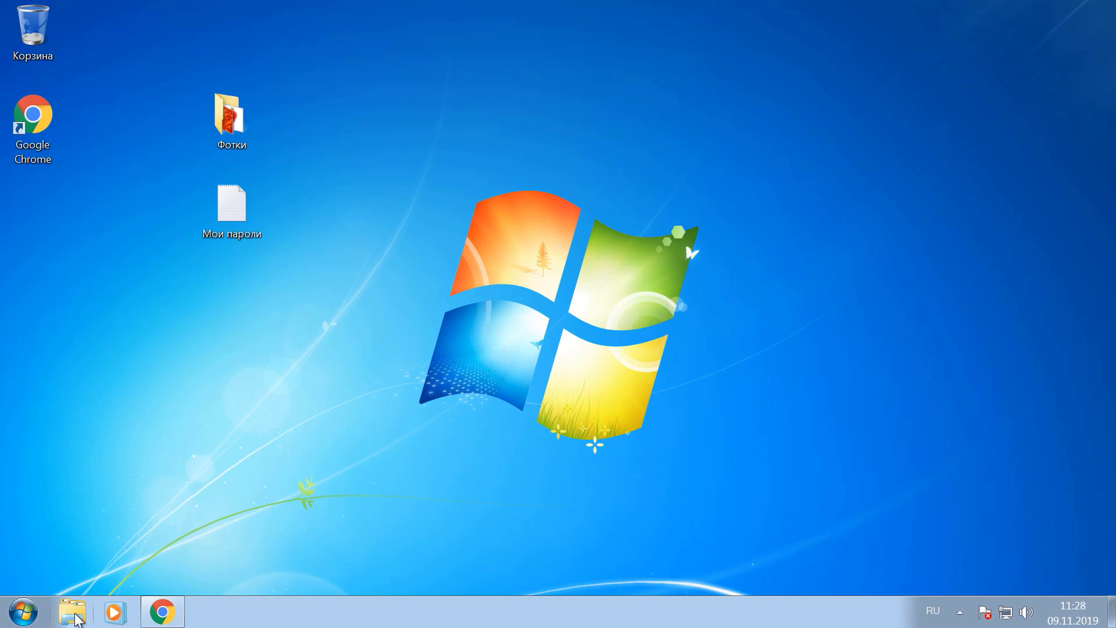
View the computer's system properties from the Computer entry, then close both windows
click(74, 618)
right_click(133, 305)
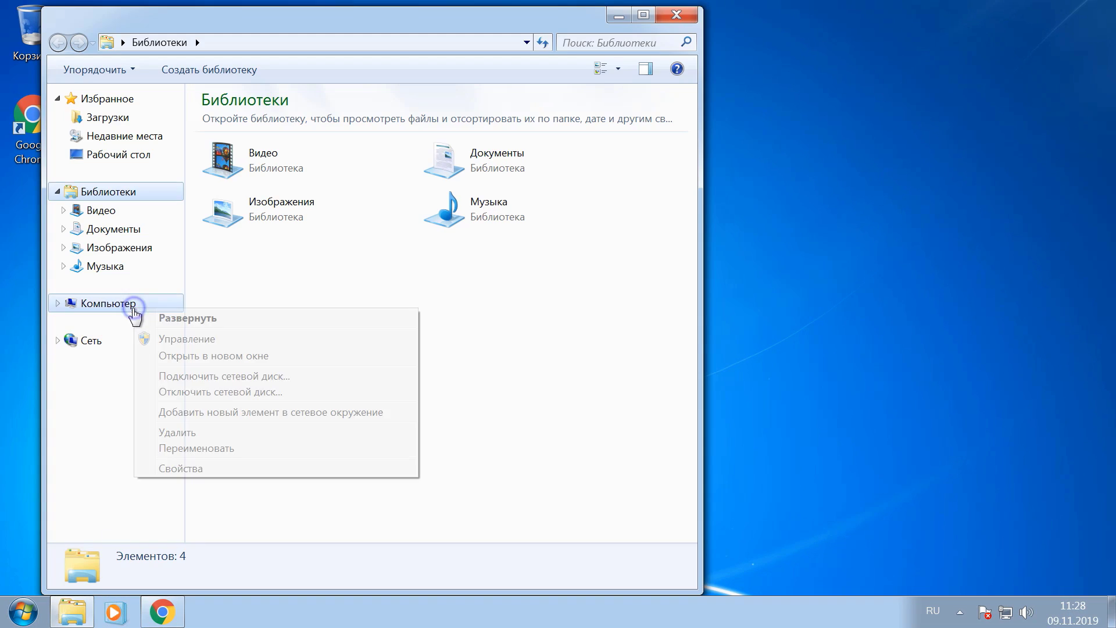
click(231, 470)
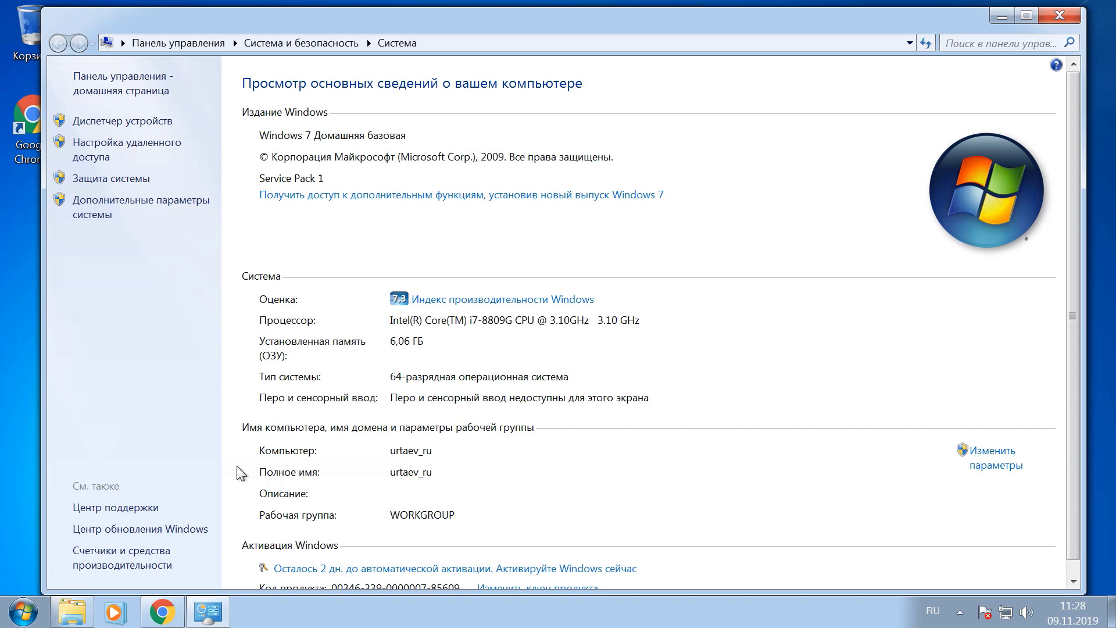
click(1055, 18)
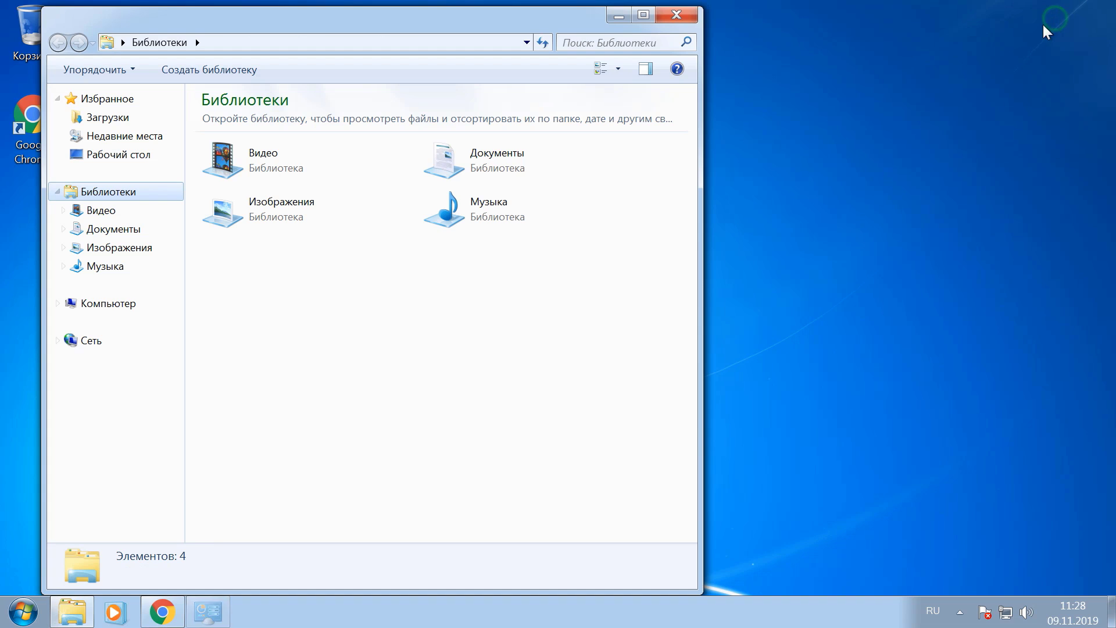
click(675, 17)
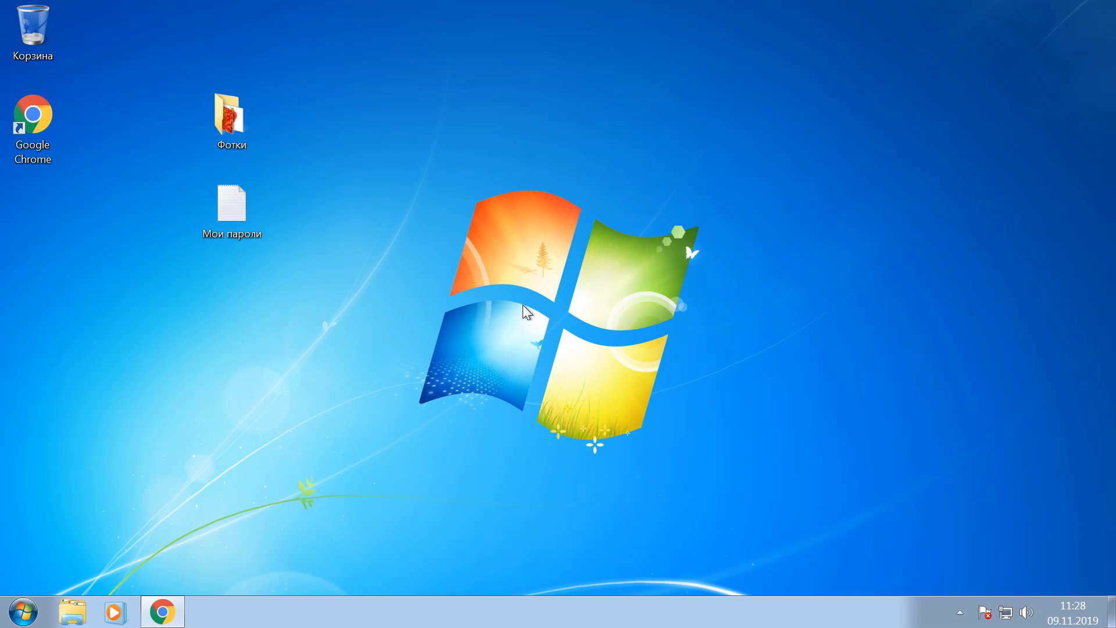
In Chrome, expand the YouTube video description and follow the Lock A Folder download link
click(160, 611)
scroll(322, 474, down, 3)
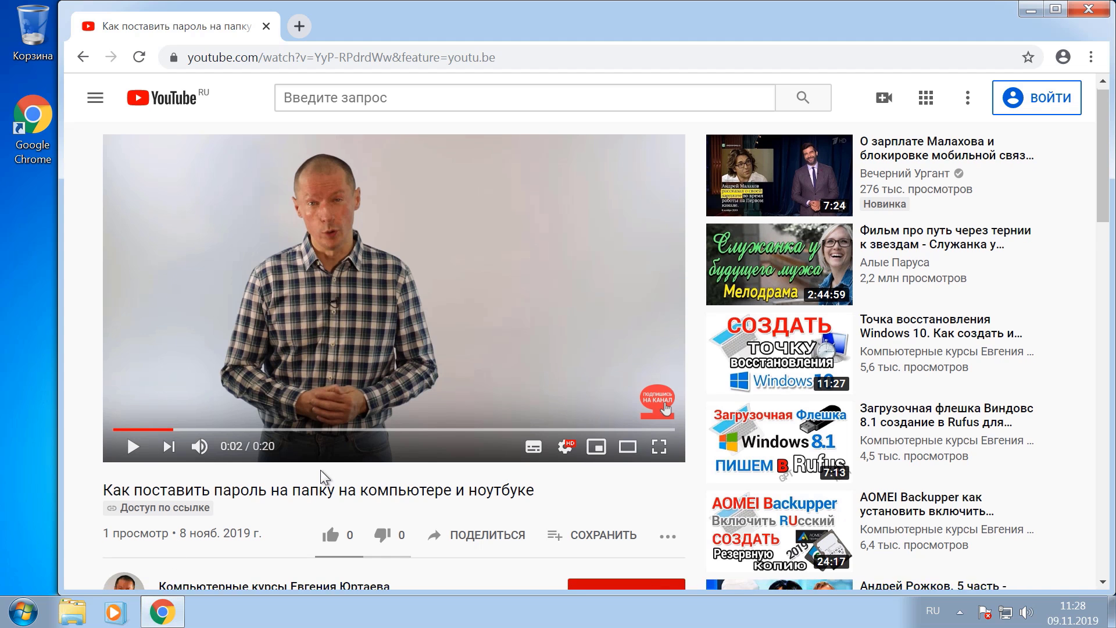
scroll(321, 479, down, 3)
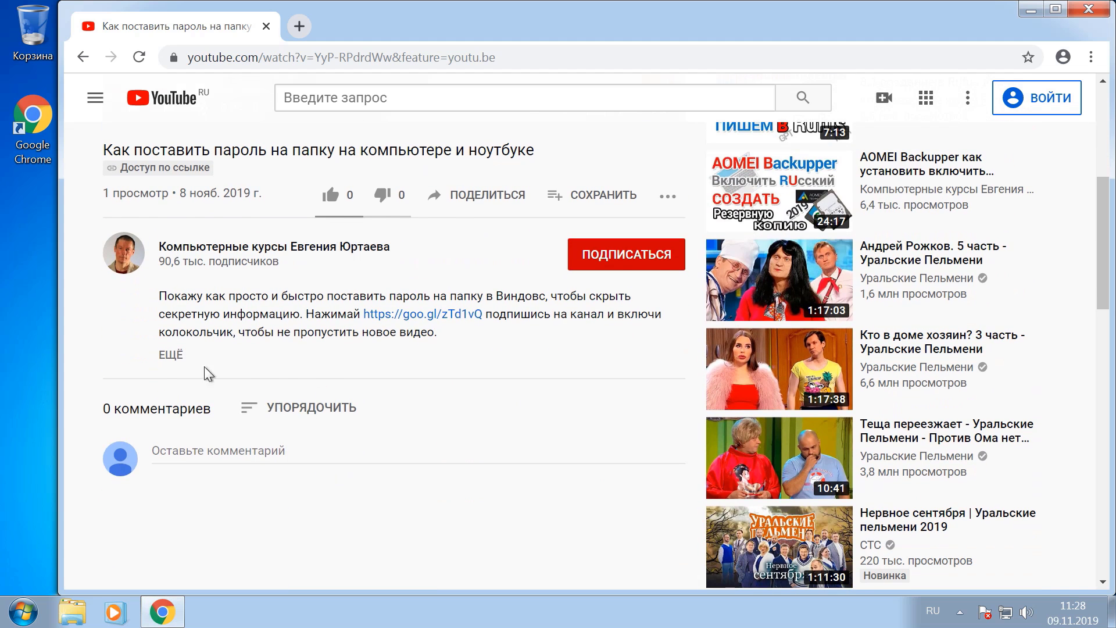
click(174, 356)
scroll(468, 359, down, 1)
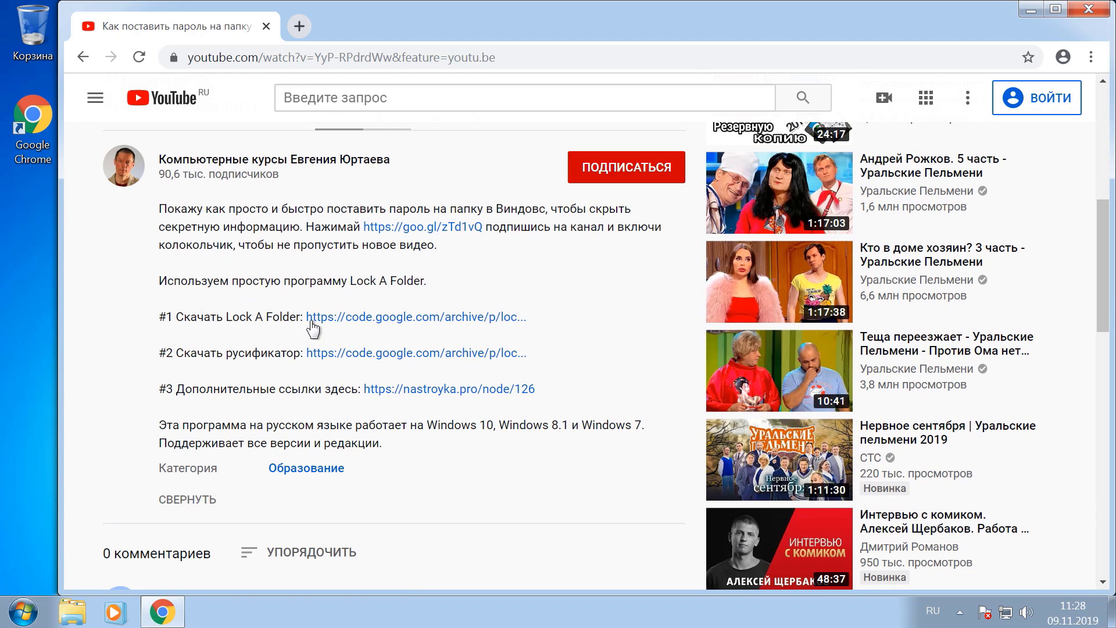
click(431, 319)
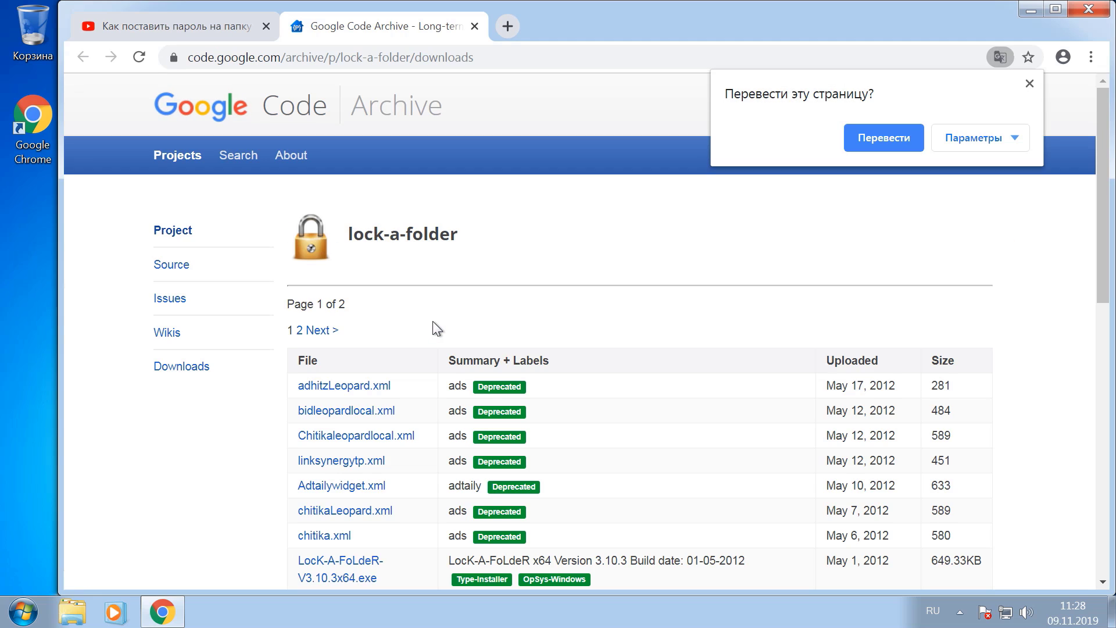
Download the x64 LocK-A-FoLdeR 3.10.3 installer, then return to the YouTube tab
scroll(438, 317, down, 2)
scroll(438, 317, down, 2)
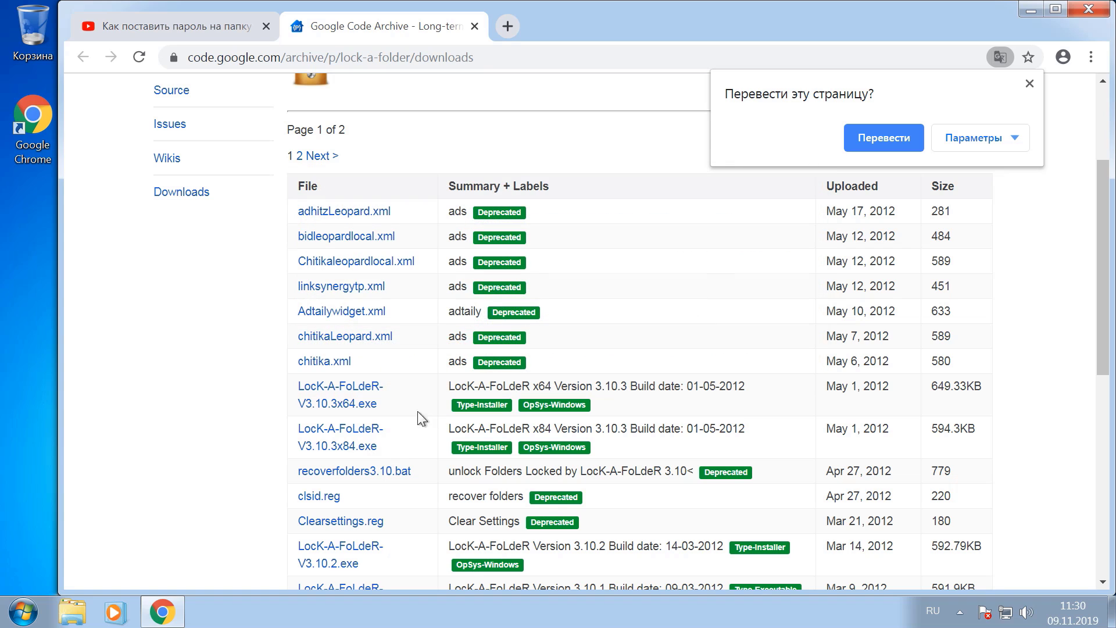
click(357, 396)
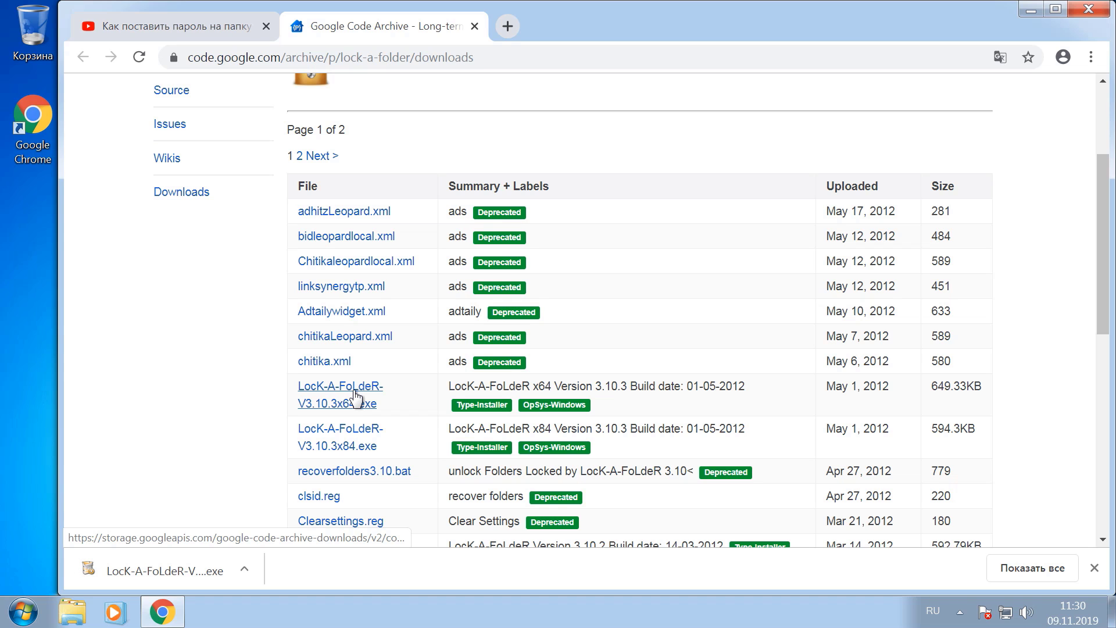
click(219, 28)
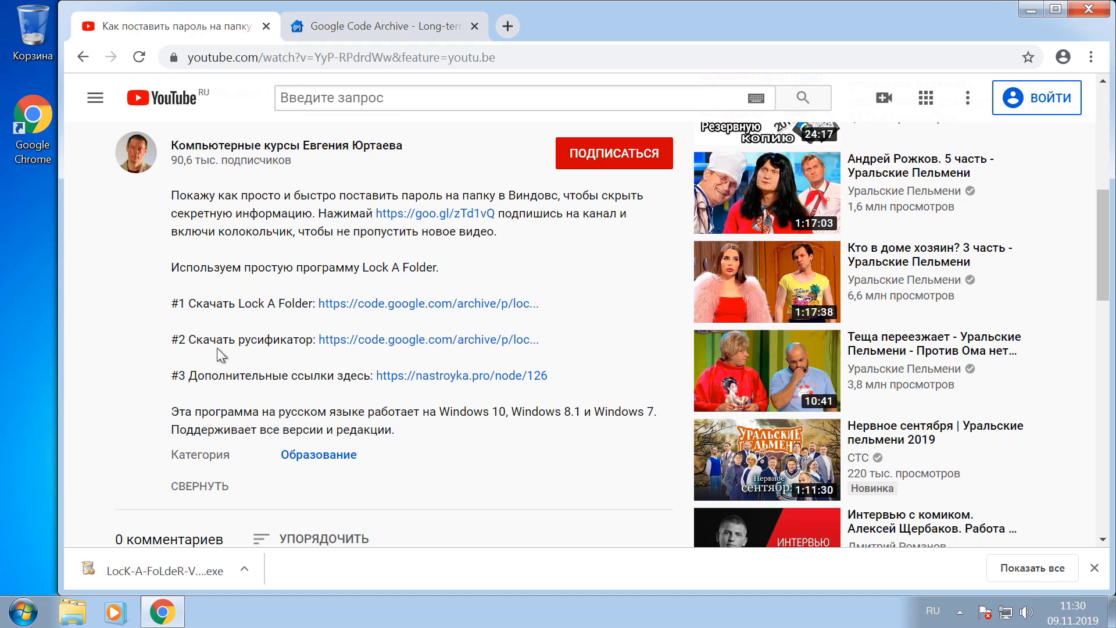
From issue #27's Comment #29, download Russian.ini and keep it past the harmful-file warning
click(408, 338)
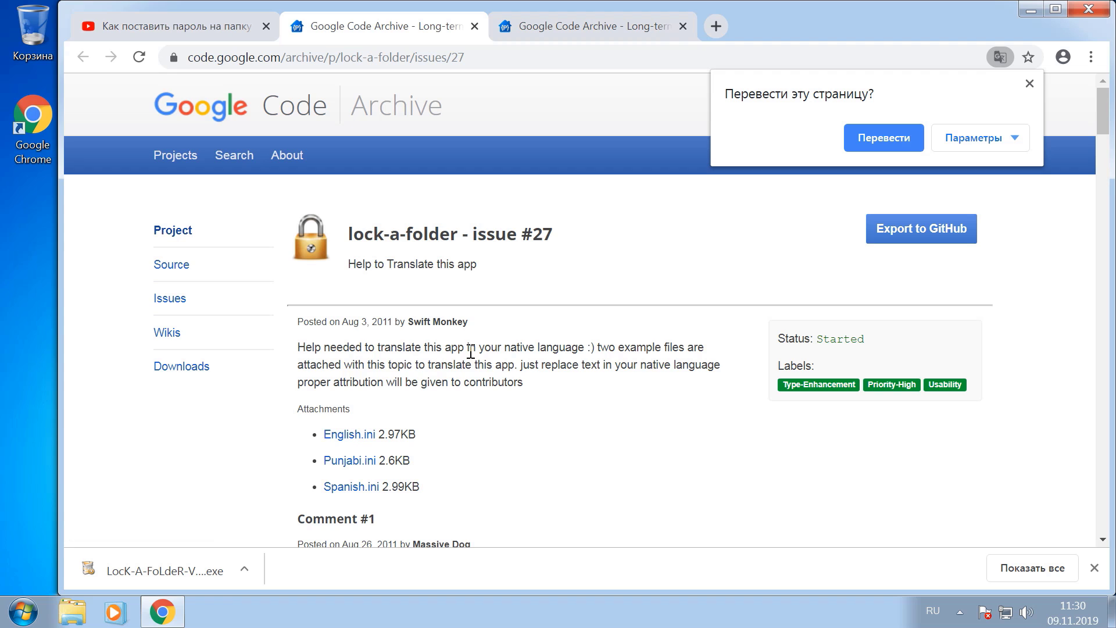
scroll(470, 351, down, 20)
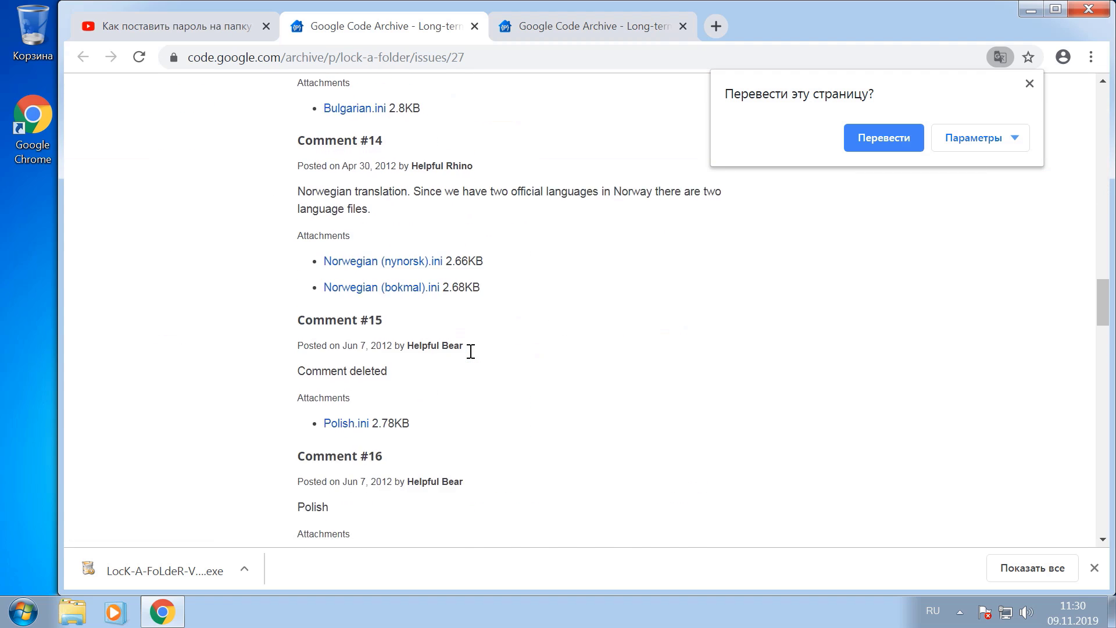
scroll(471, 351, down, 20)
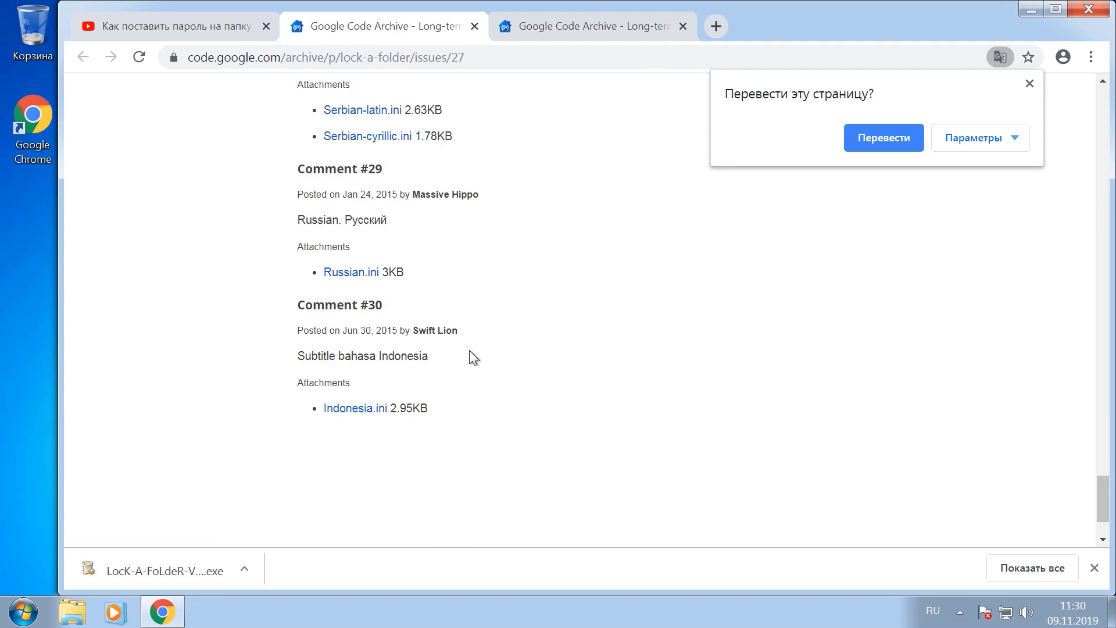
scroll(469, 350, down, 1)
scroll(469, 350, up, 3)
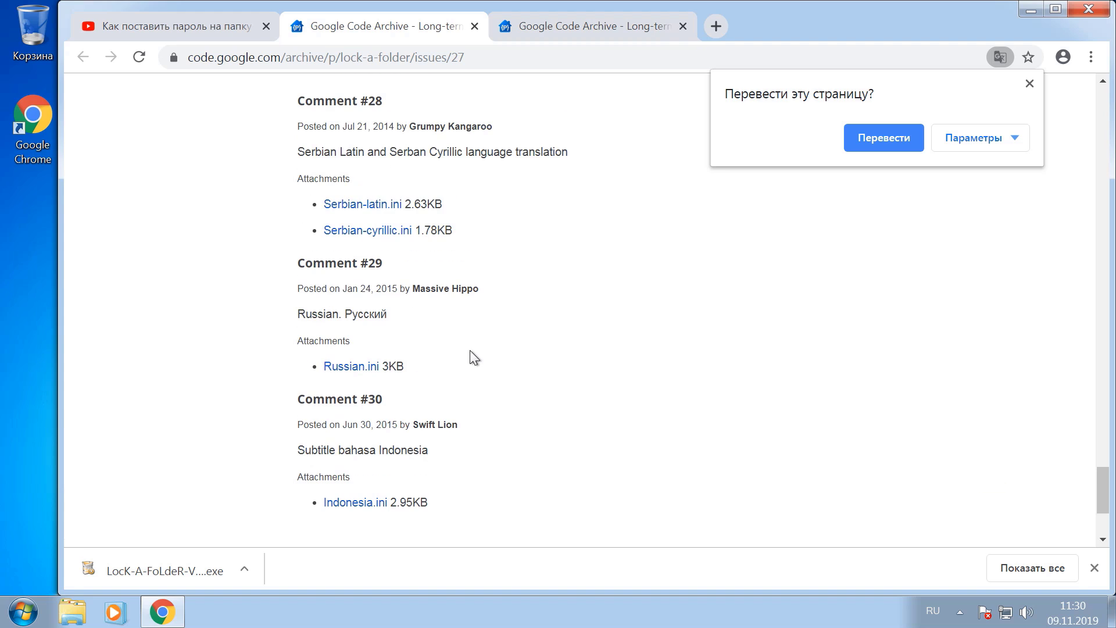
click(355, 372)
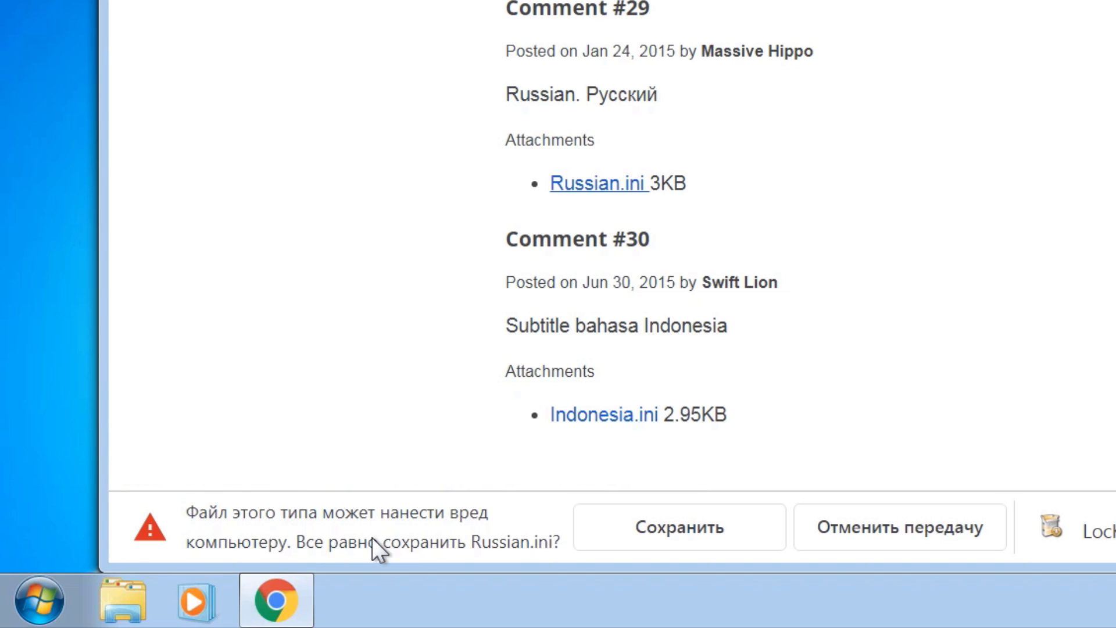
click(671, 529)
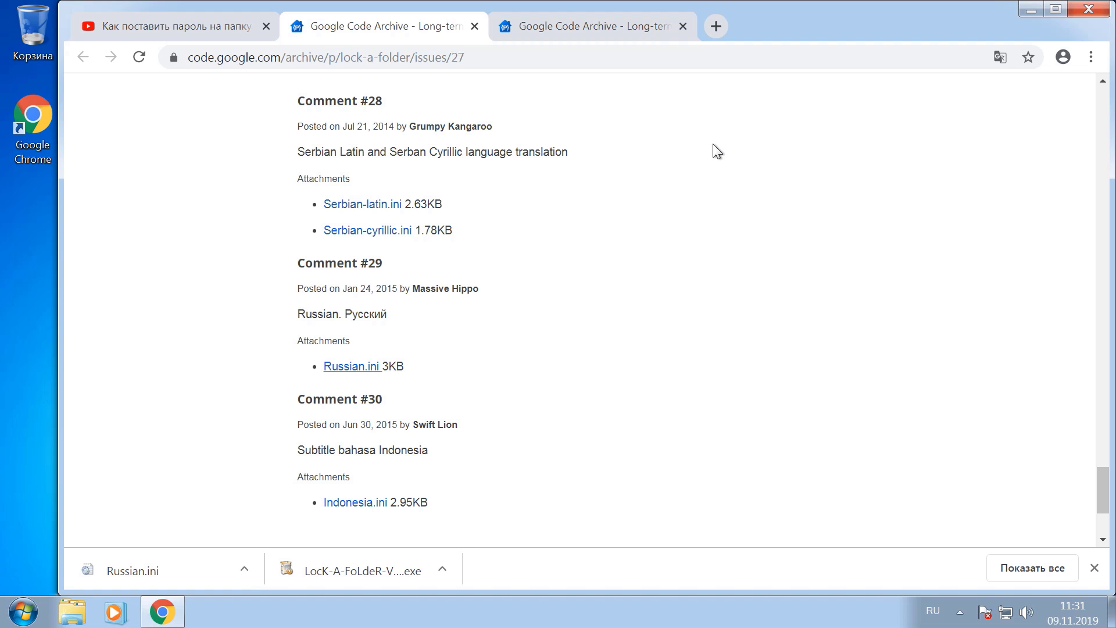
Load virustotal.com in a new tab and glance at the Downloads folder contents
click(715, 27)
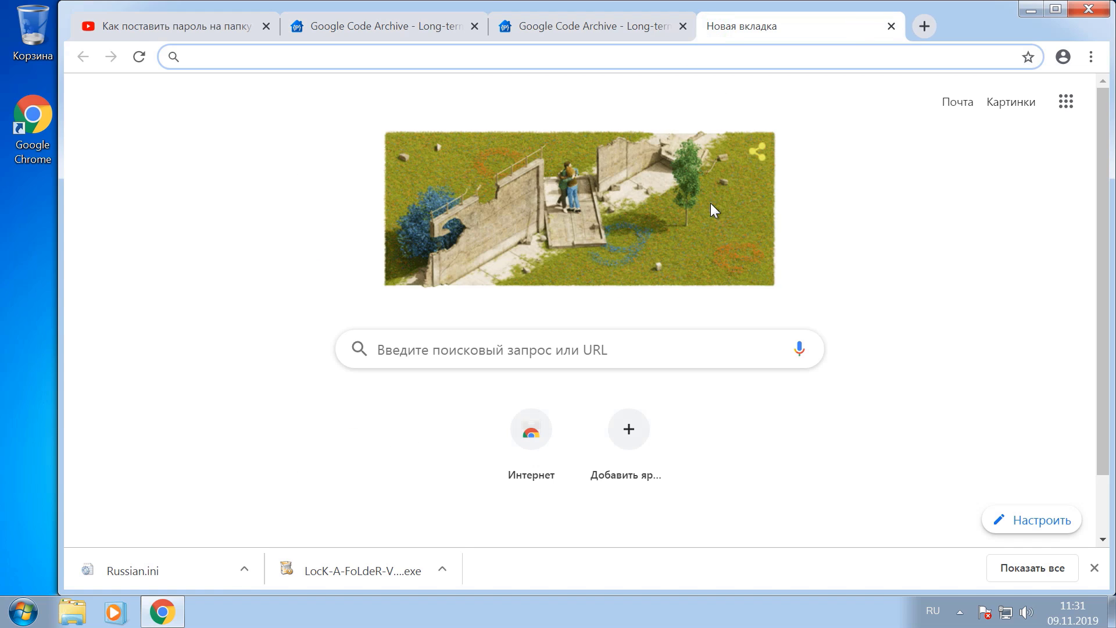
key(alt+shift)
text(virustotal.com)
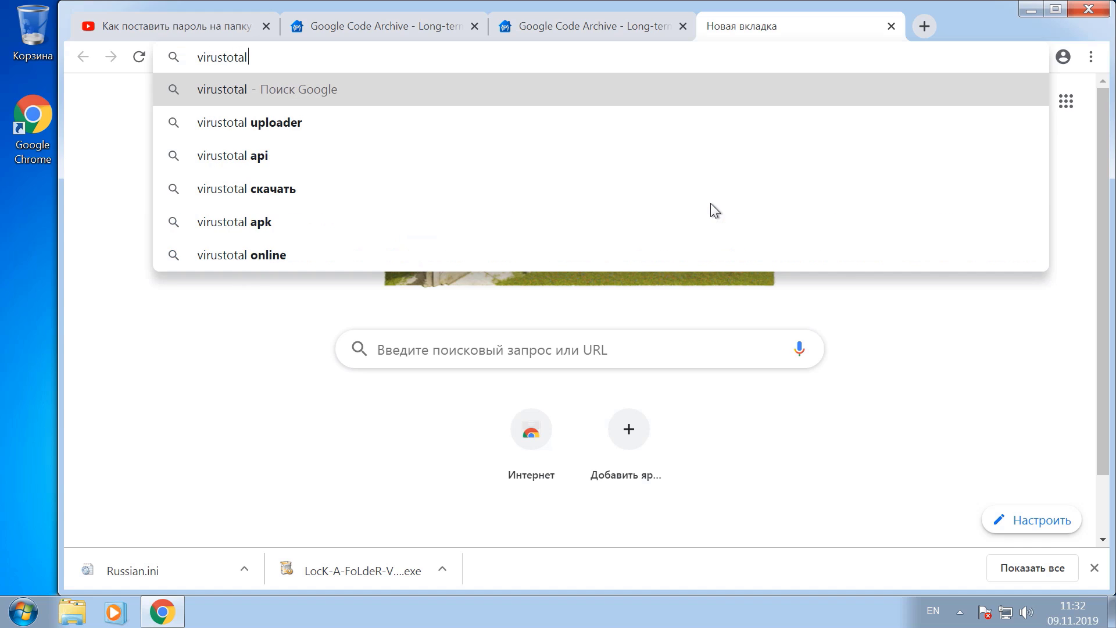
key(Return)
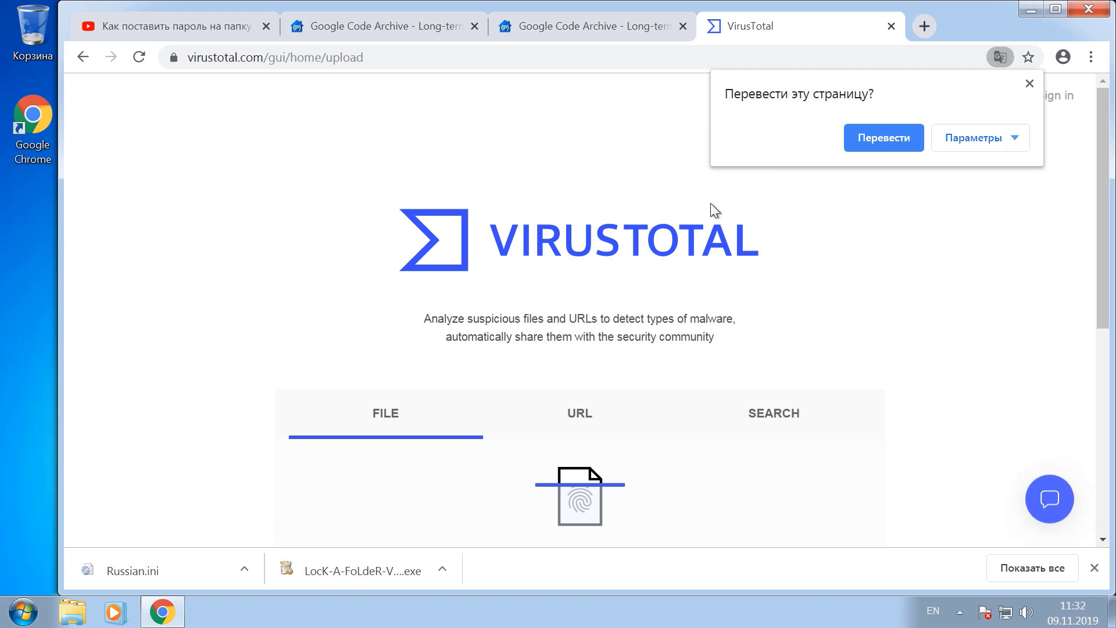
click(73, 613)
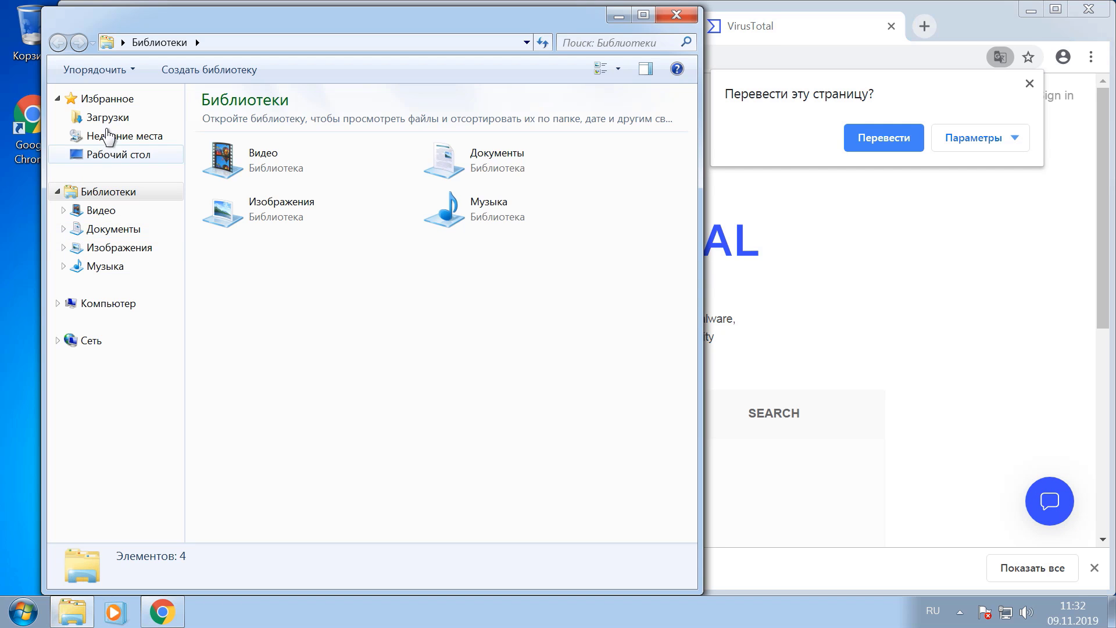
click(76, 117)
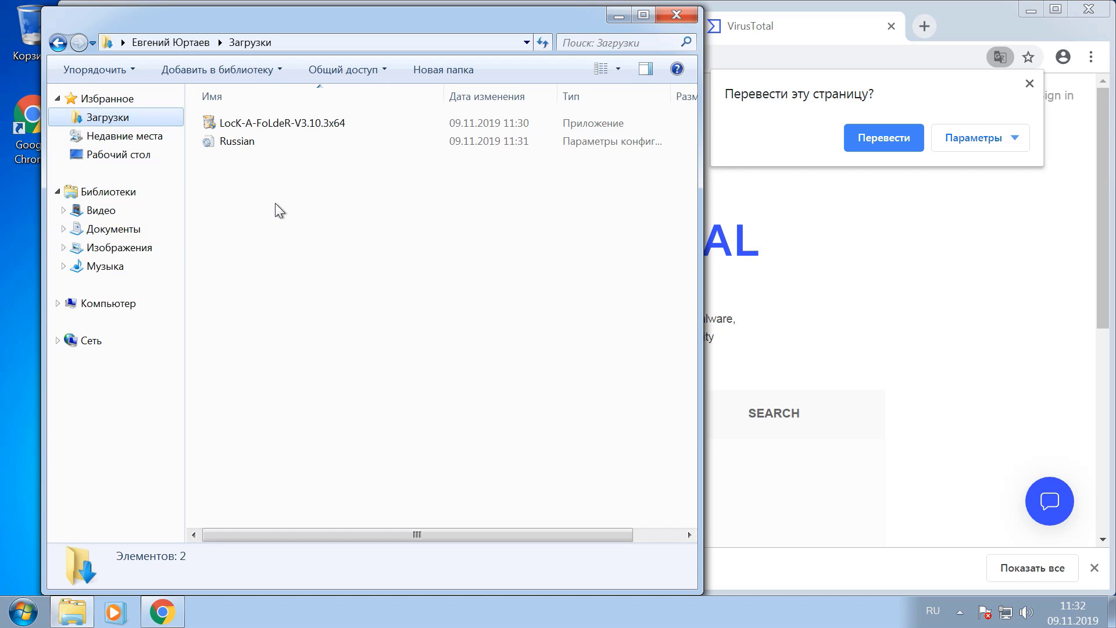
click(618, 17)
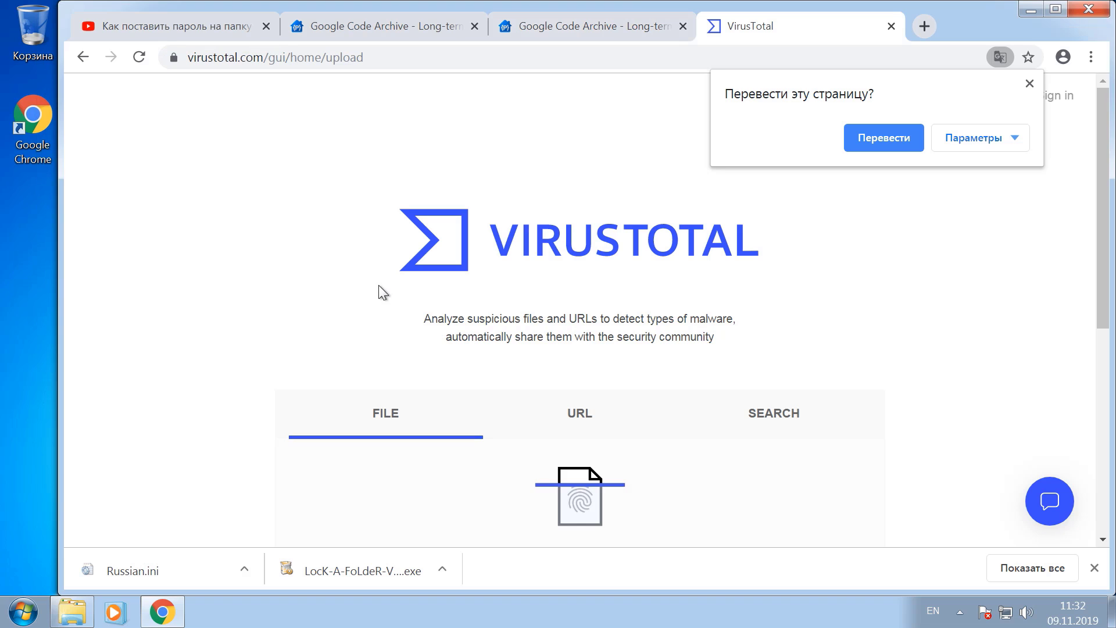
scroll(378, 285, down, 3)
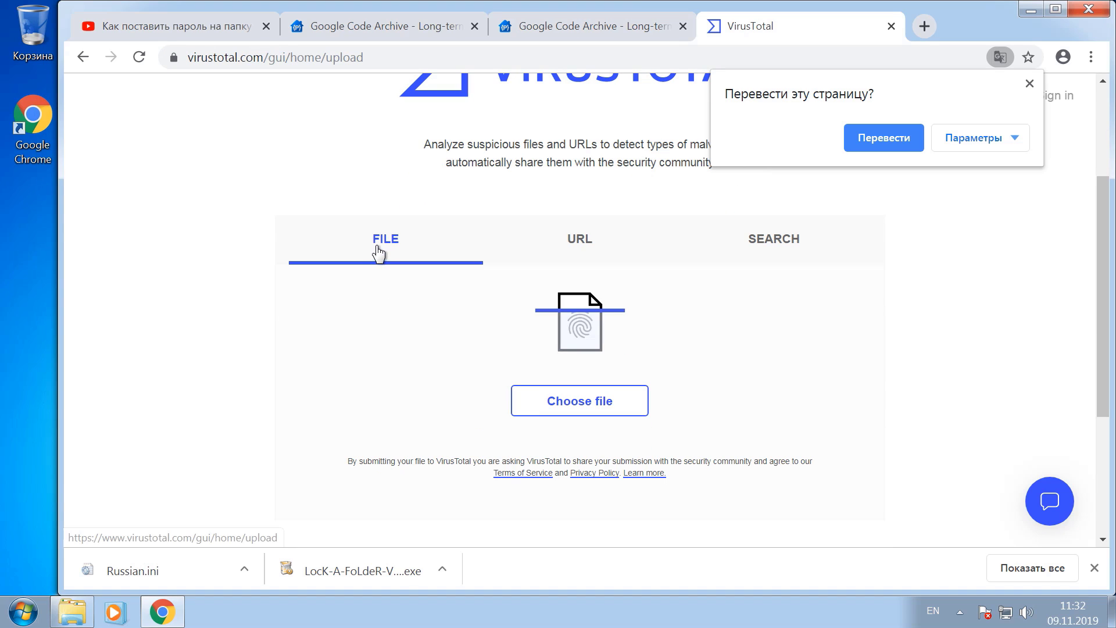
Scan the LocK-A-FoLdeR installer from Downloads on VirusTotal, then return to the upload page
click(583, 407)
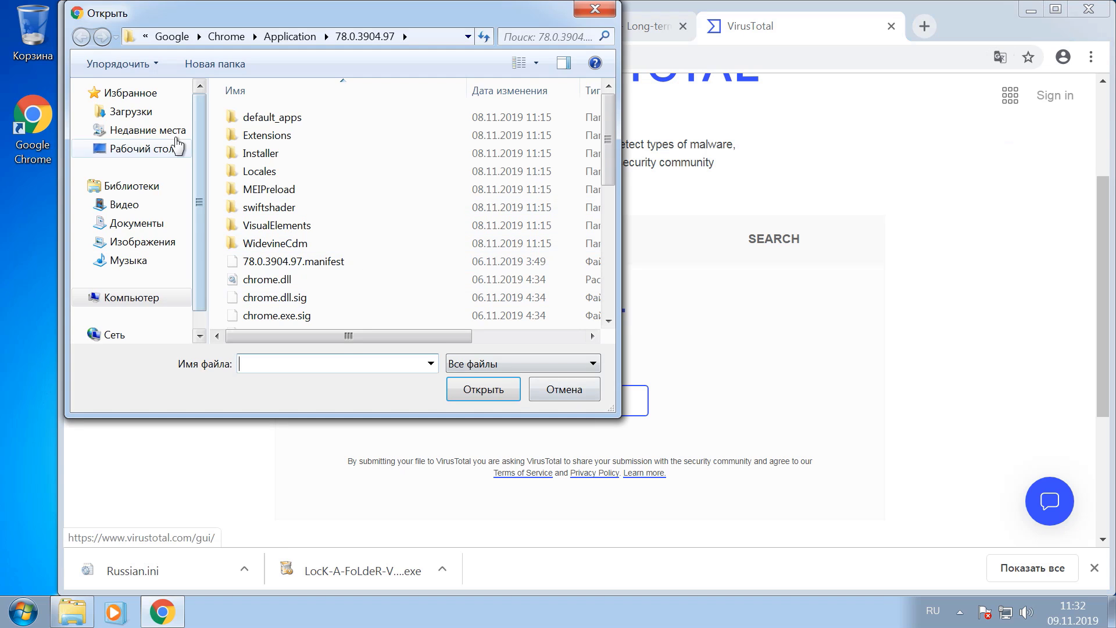
click(147, 117)
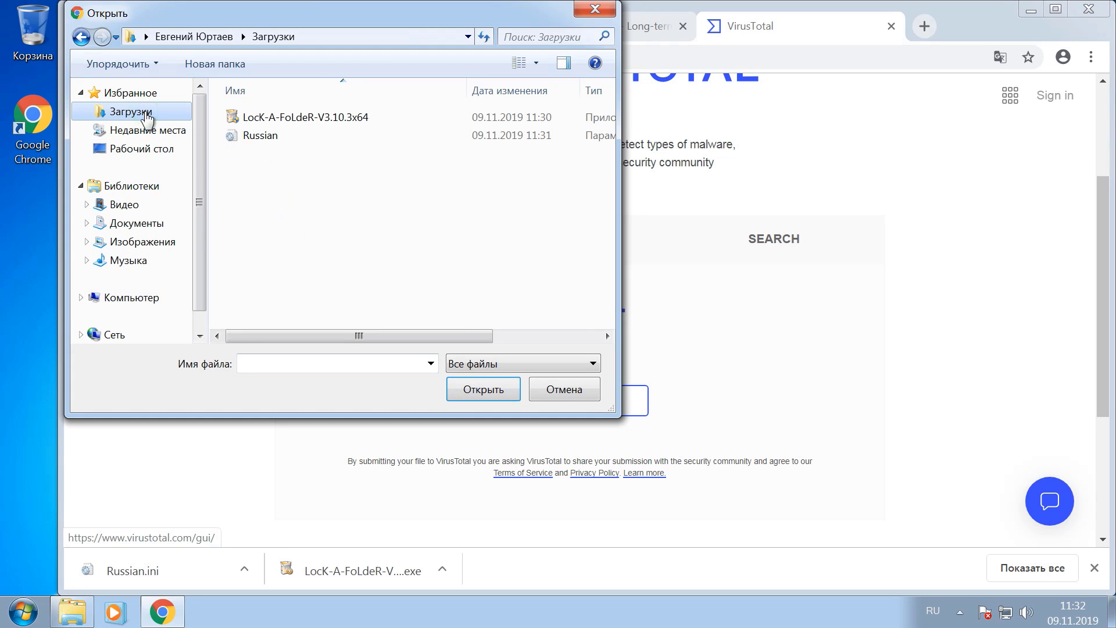
click(298, 119)
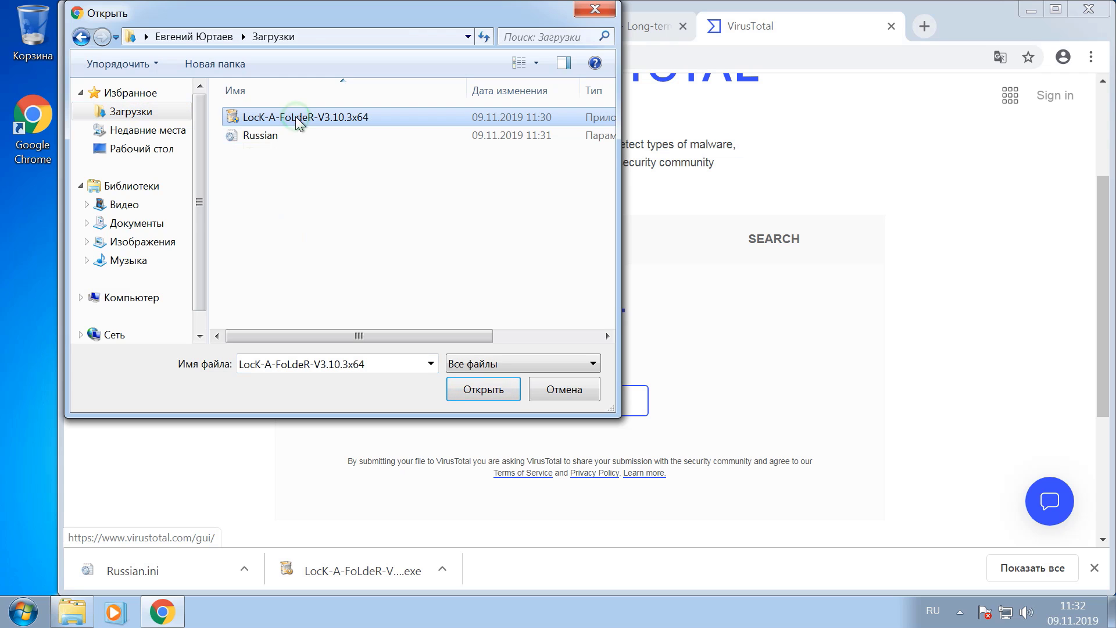
click(498, 389)
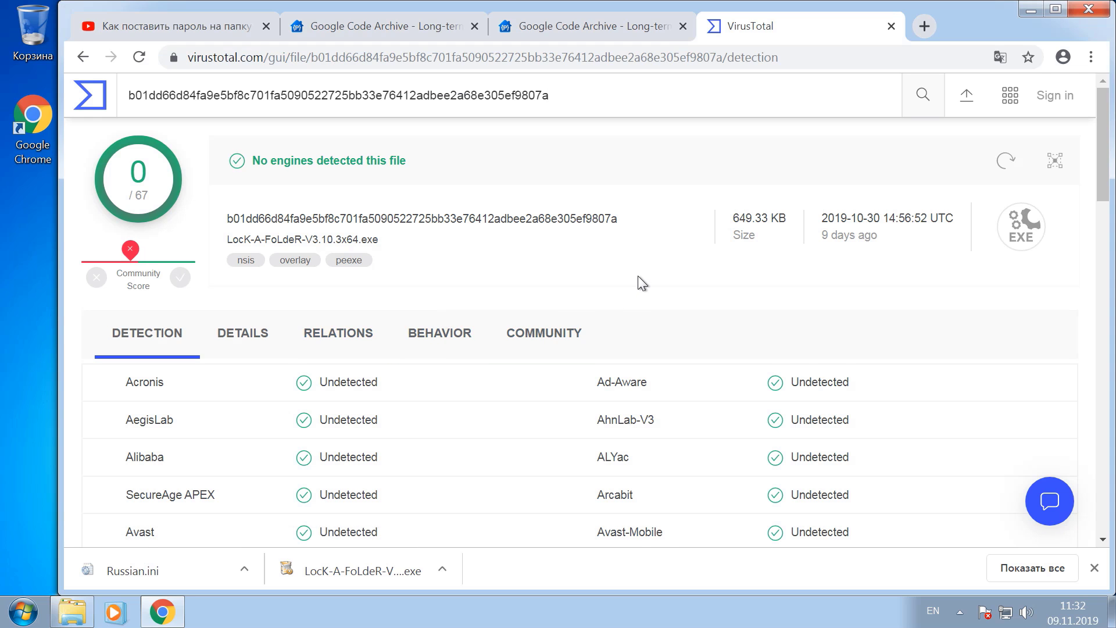
scroll(637, 285, down, 8)
scroll(637, 275, down, 15)
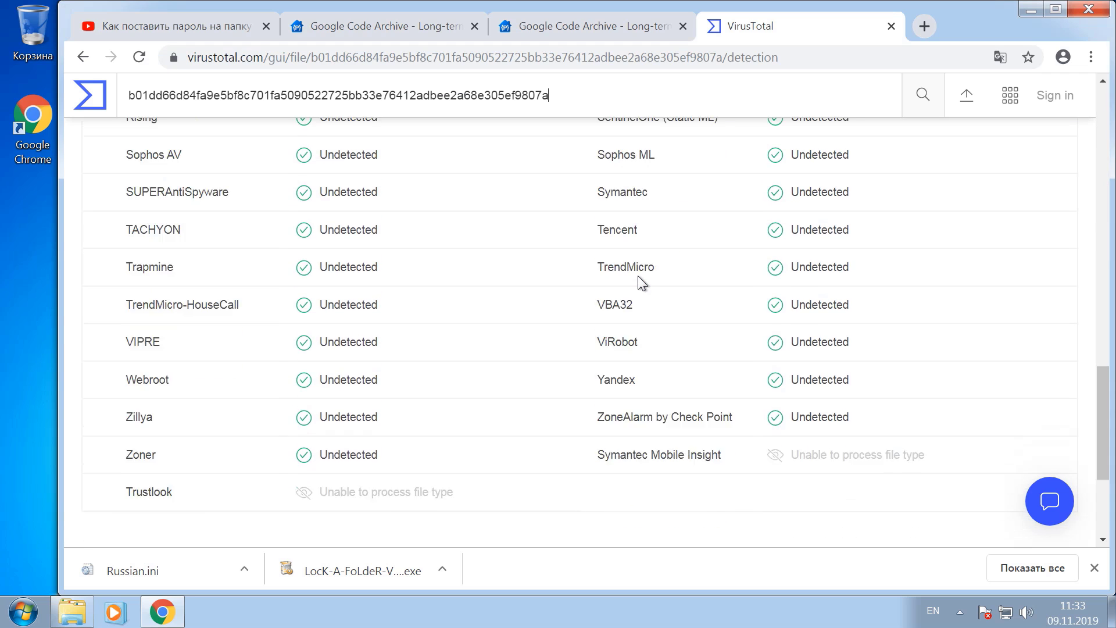
scroll(637, 275, up, 20)
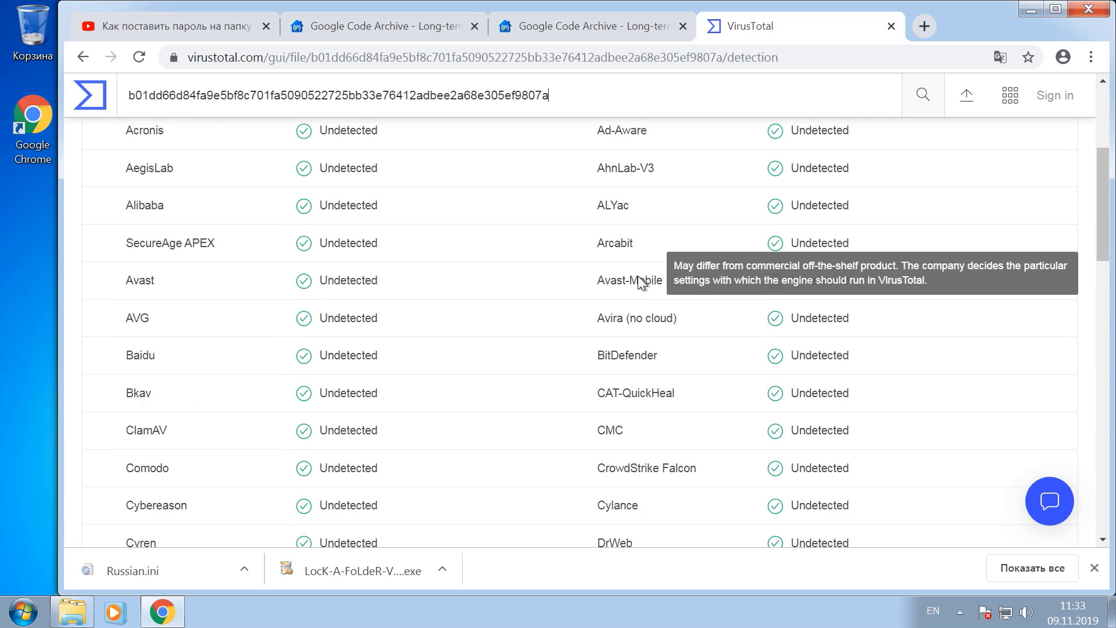
scroll(638, 279, up, 4)
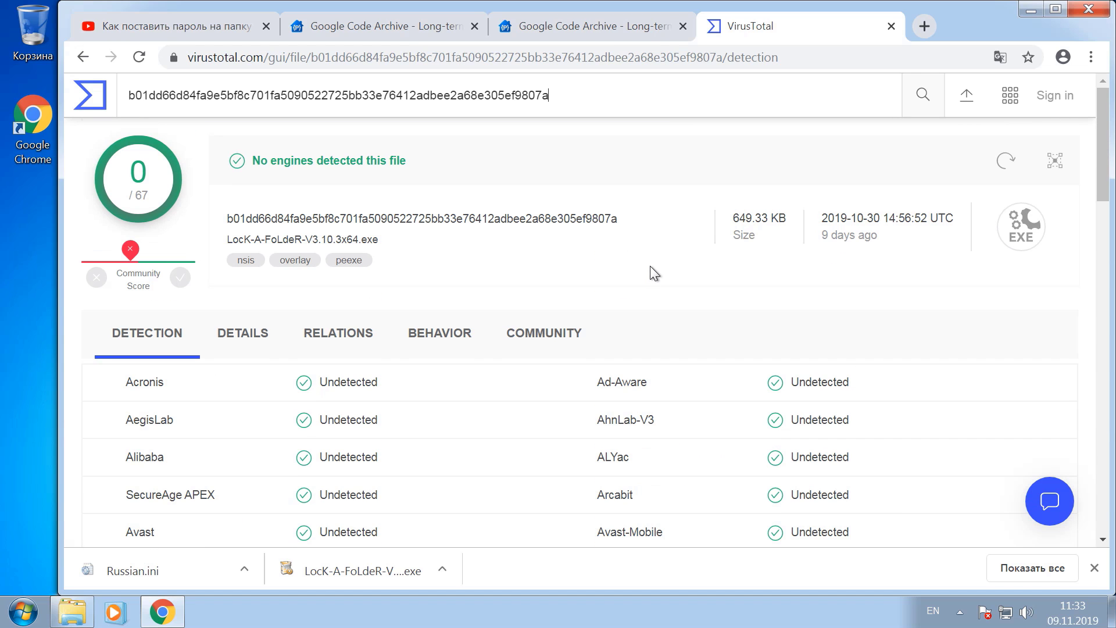
click(82, 57)
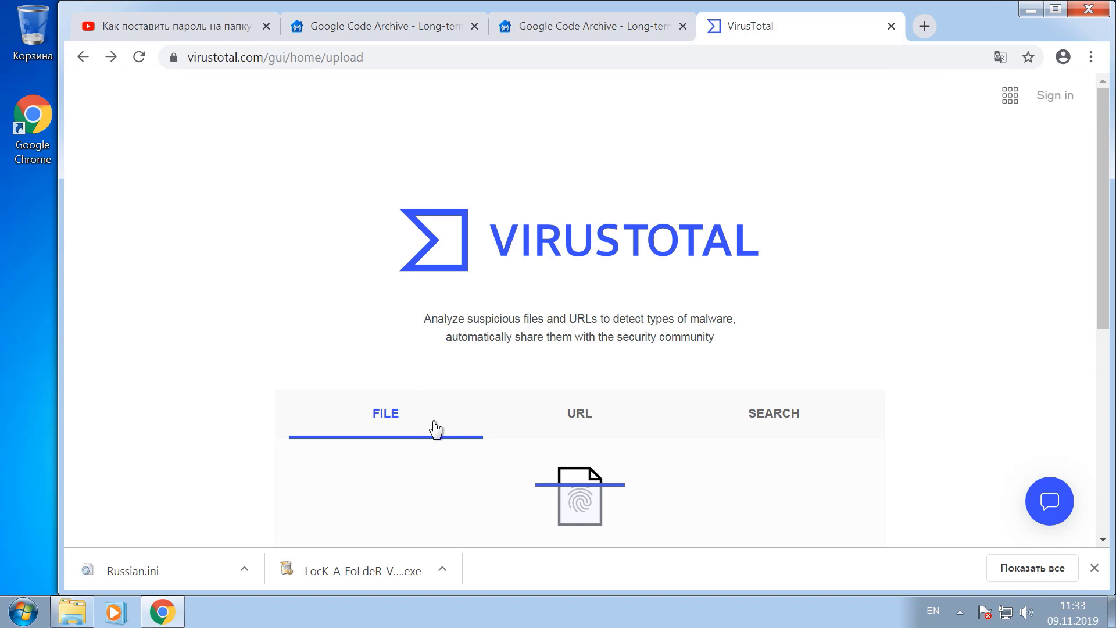
Scan Russian.ini on VirusTotal, review the 0/54 clean report, and minimize Chrome
scroll(483, 430, down, 1)
click(580, 405)
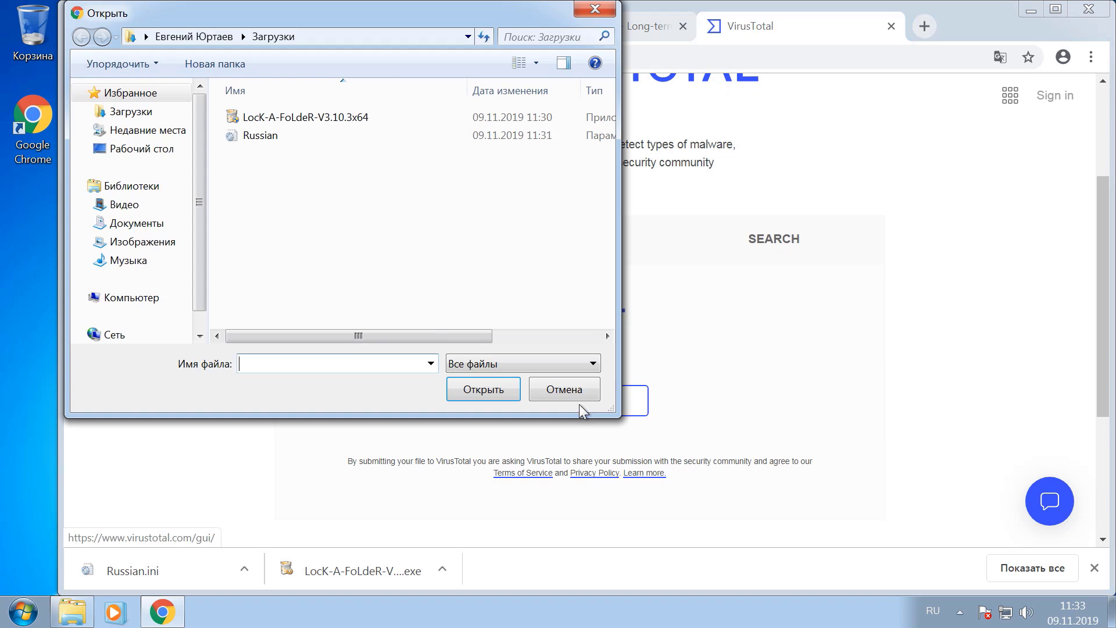
click(262, 136)
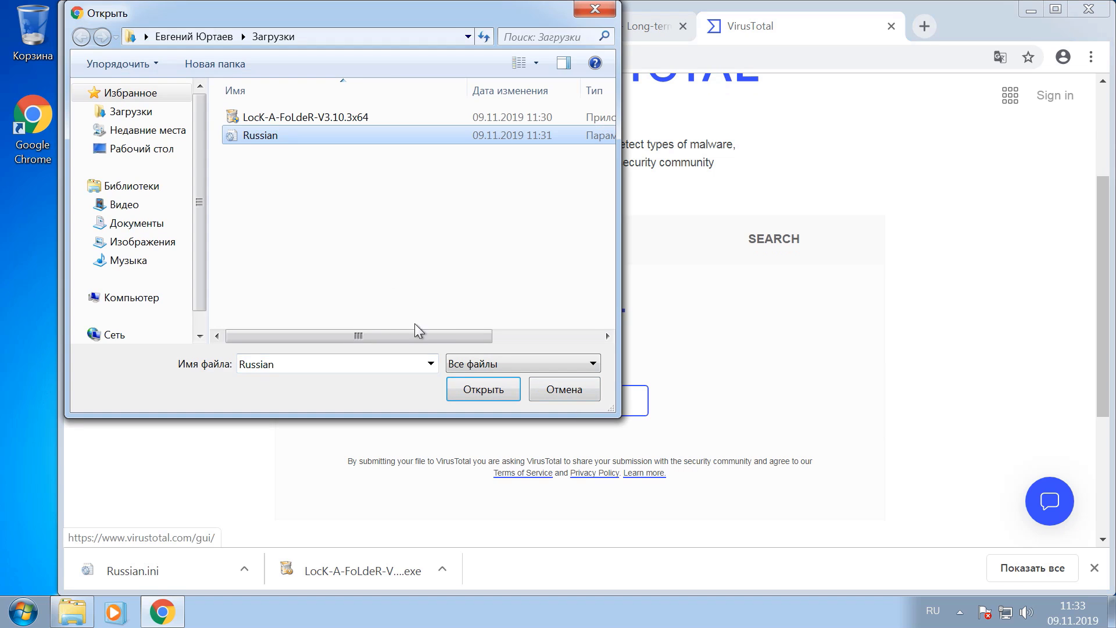
click(482, 391)
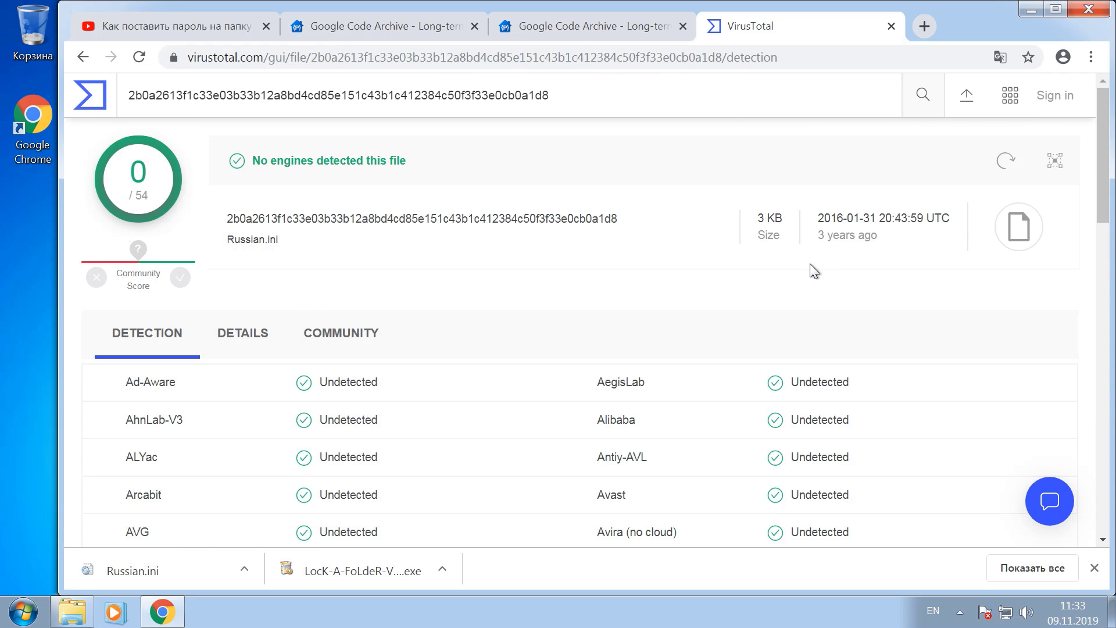
scroll(814, 271, down, 18)
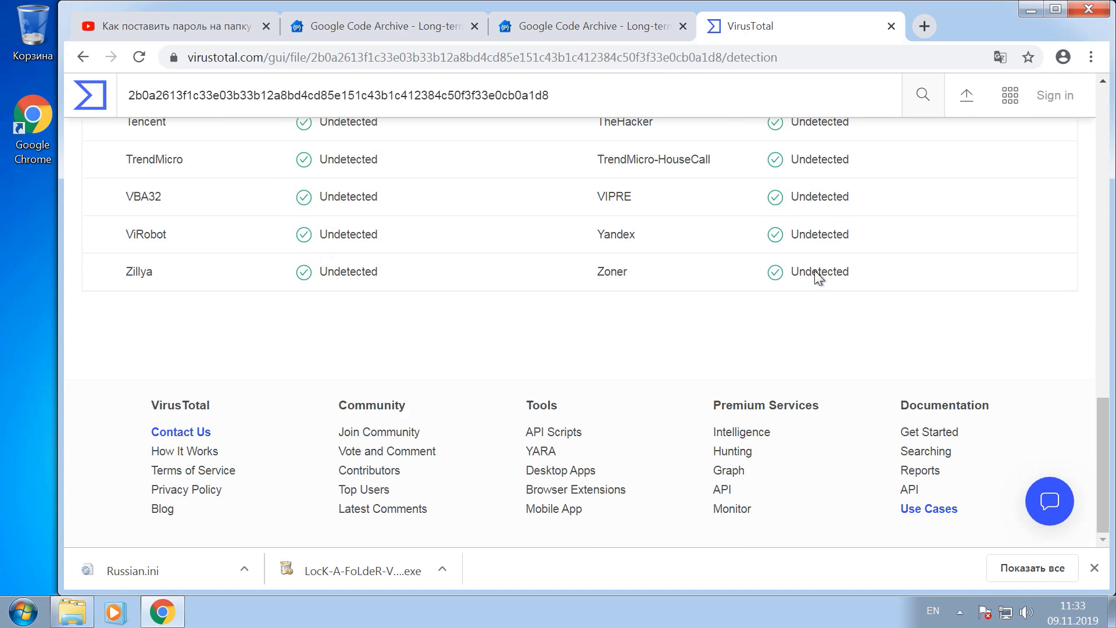
scroll(814, 270, up, 6)
scroll(814, 270, up, 12)
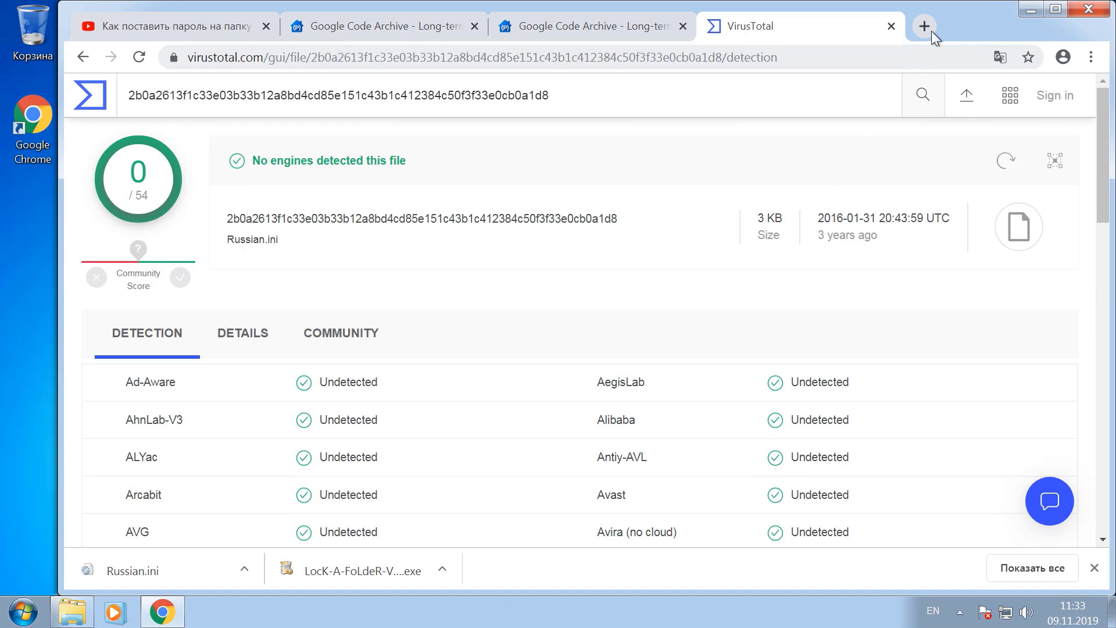
click(1027, 15)
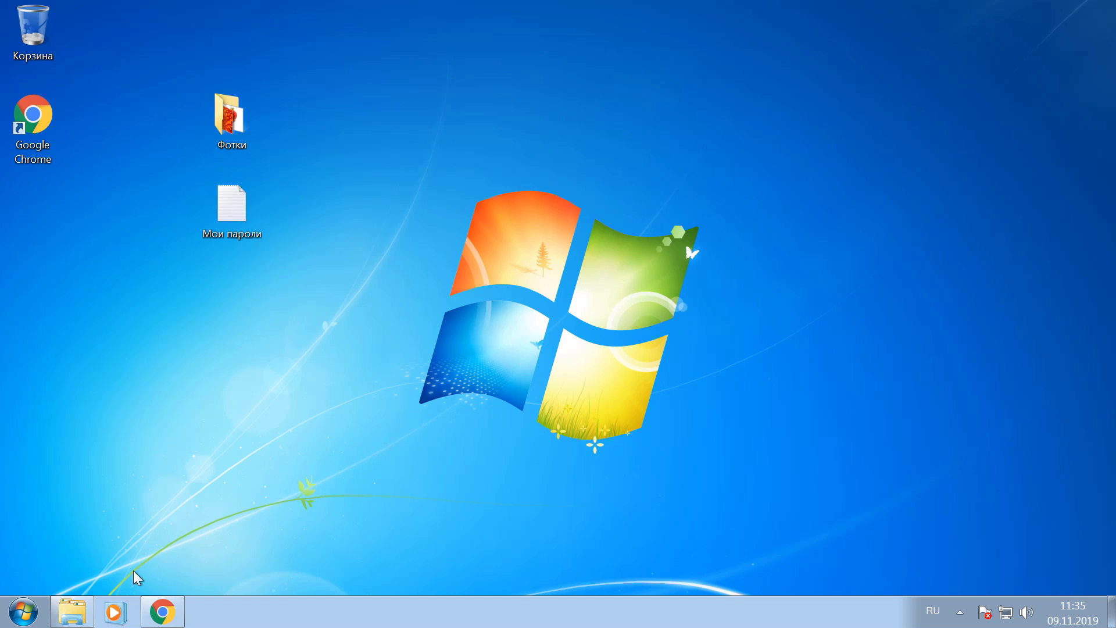
Install LocK-A-FoLdeR from Downloads, accepting the license and unchecking Run LocK-A-FoLdeR at finish
click(72, 611)
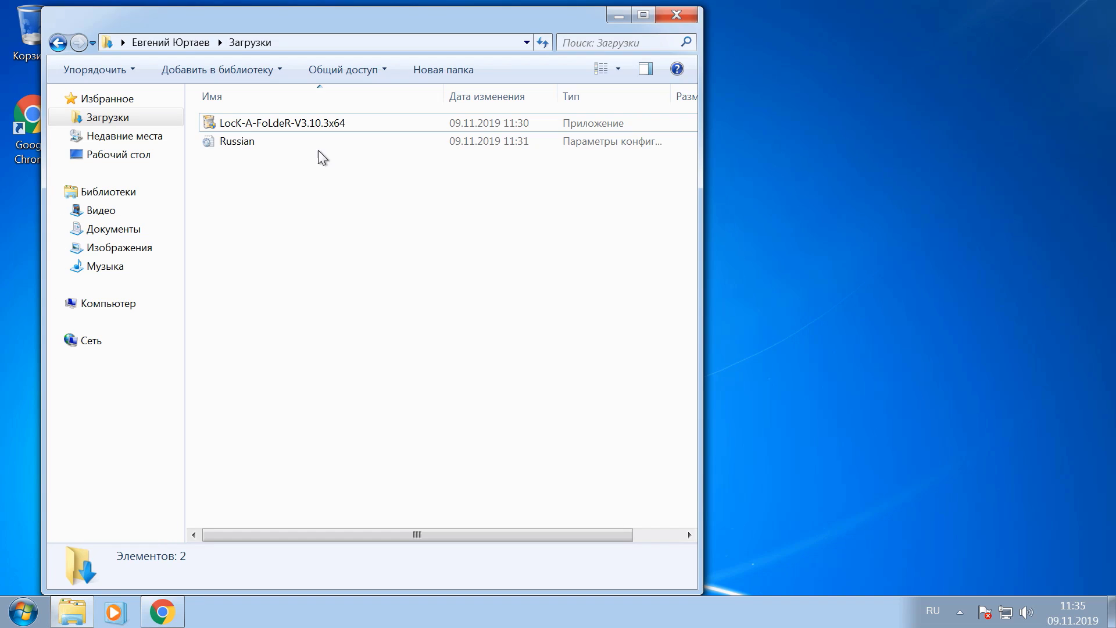
double_click(324, 133)
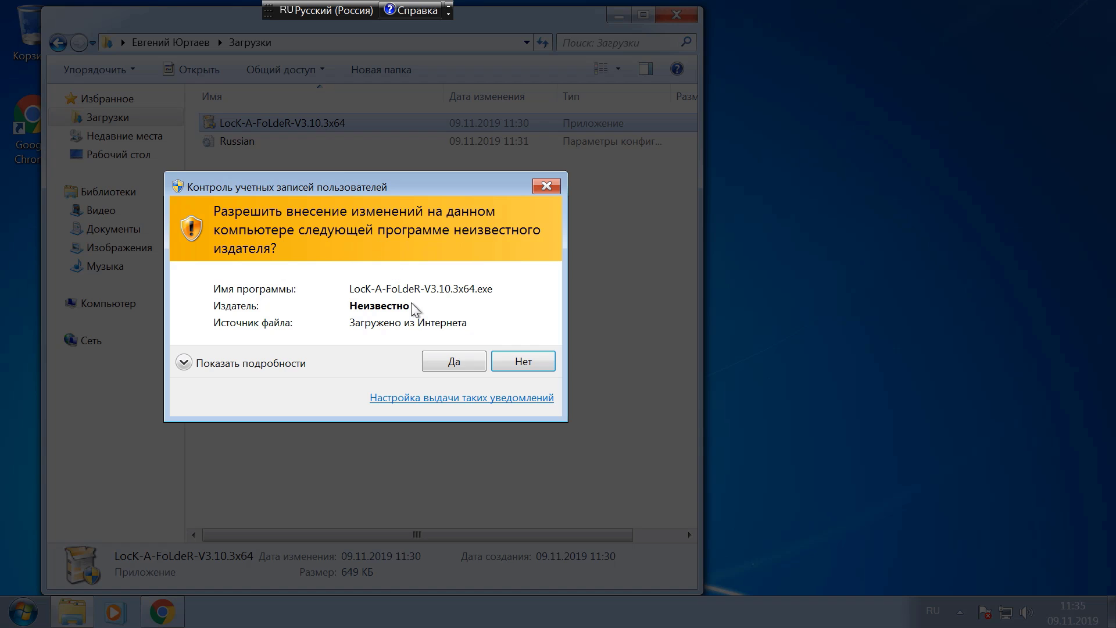
click(454, 363)
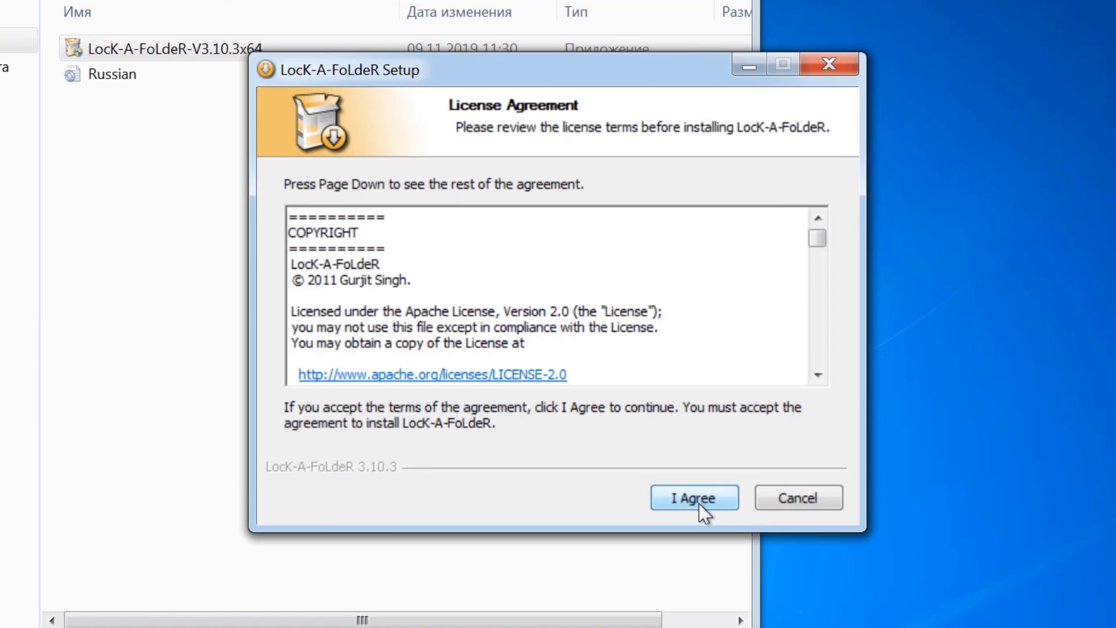
click(700, 501)
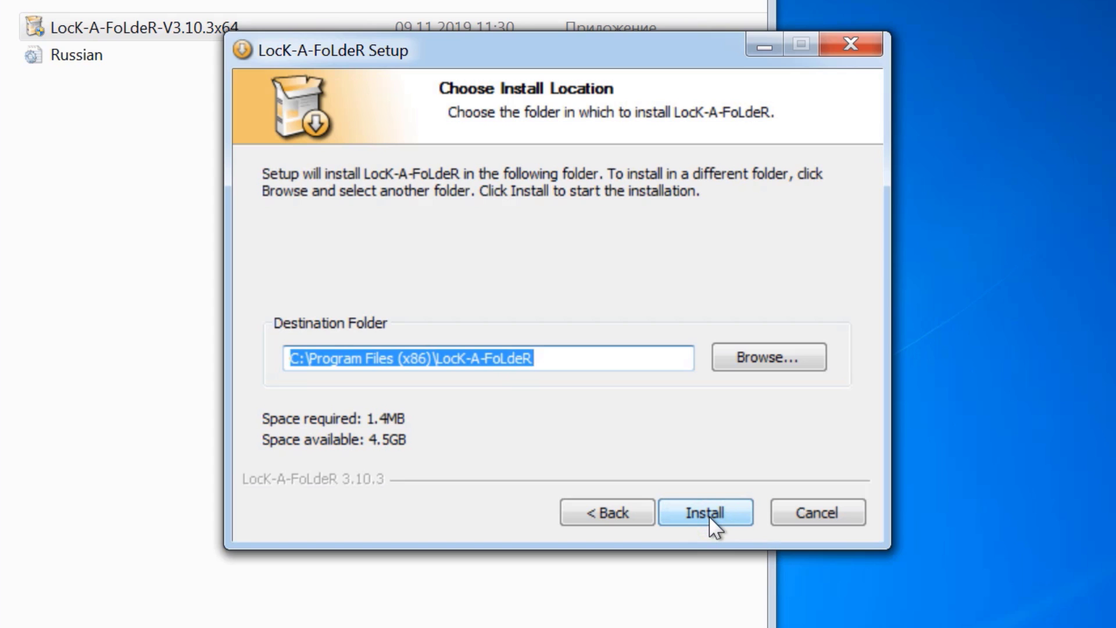
click(709, 514)
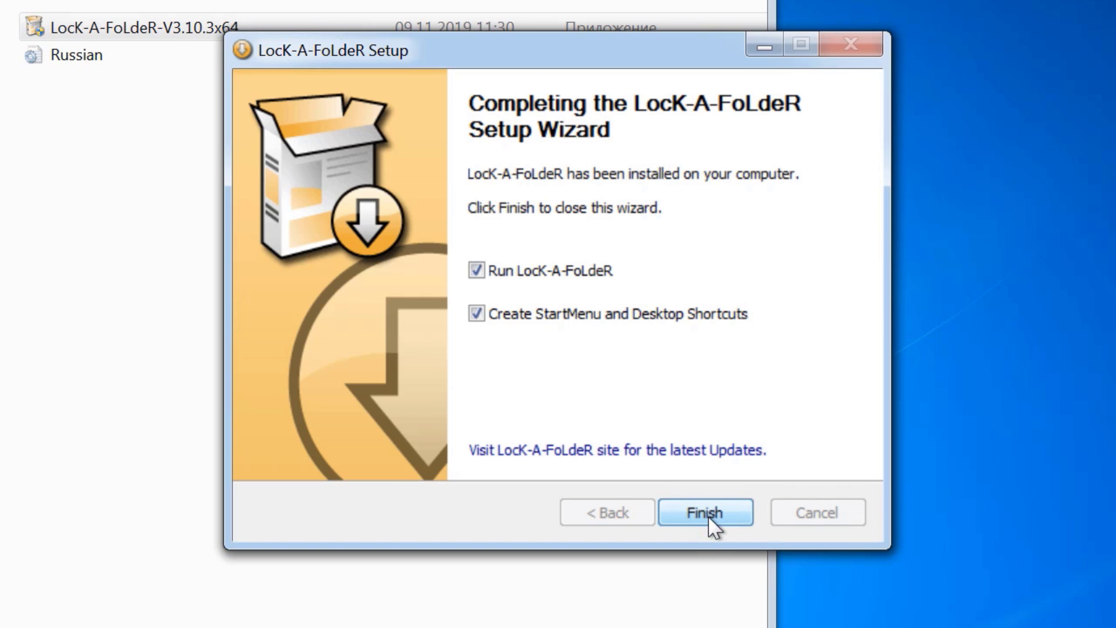
click(480, 275)
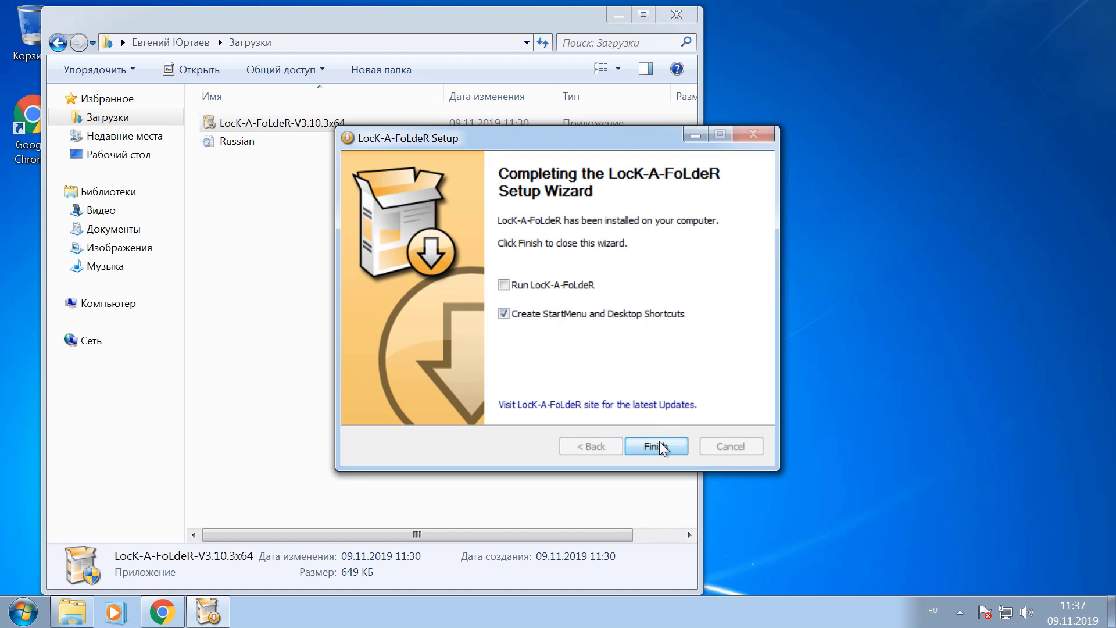
click(660, 443)
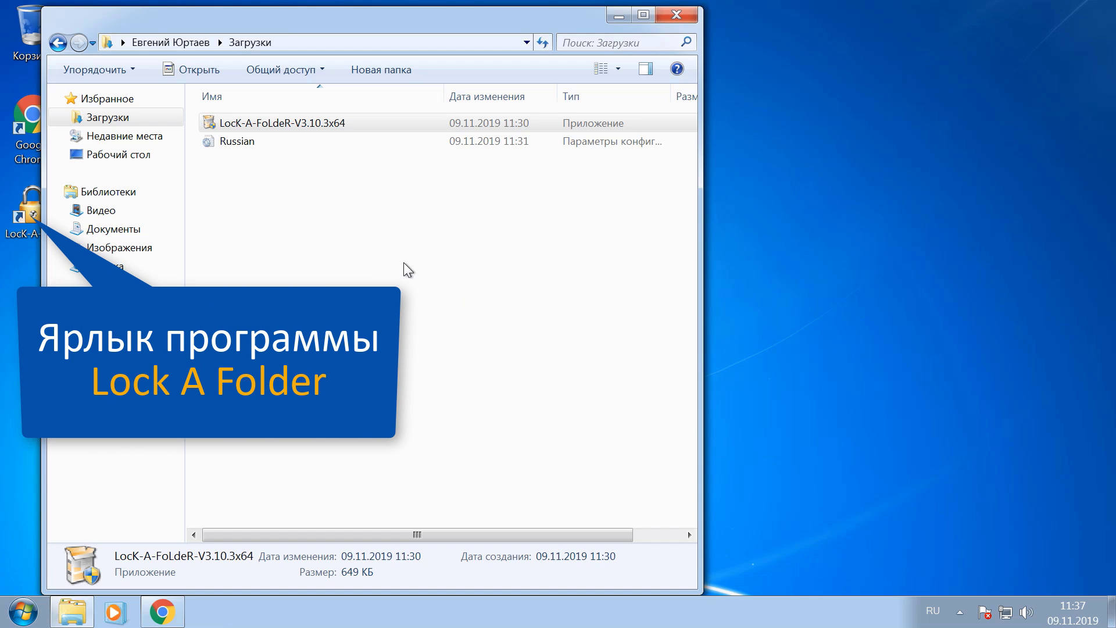
Copy the Russian language file in Downloads
click(248, 145)
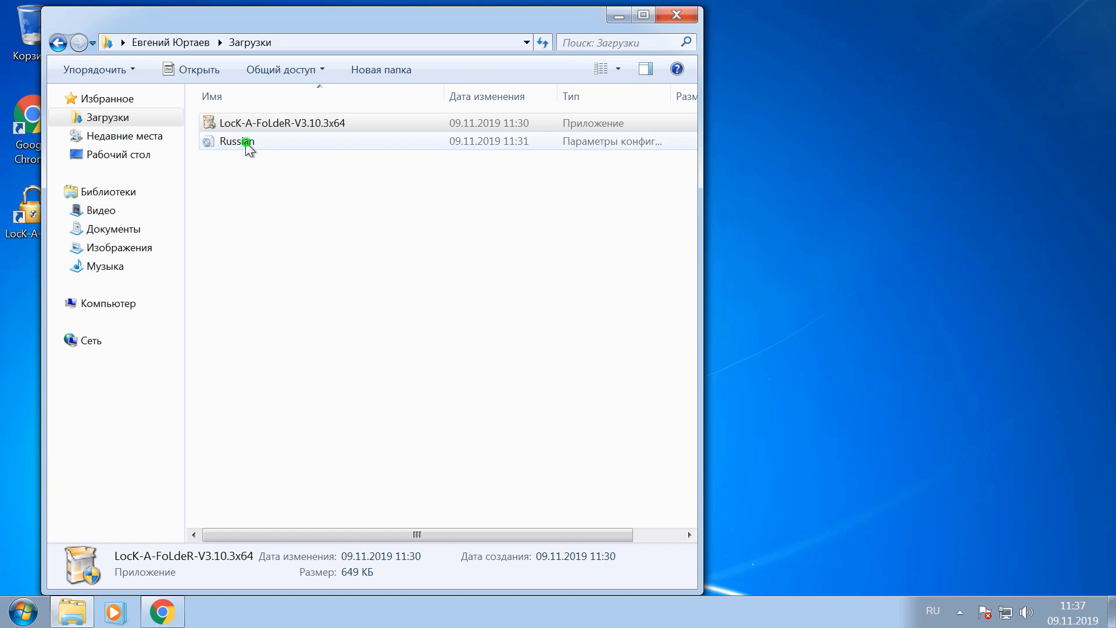
right_click(247, 144)
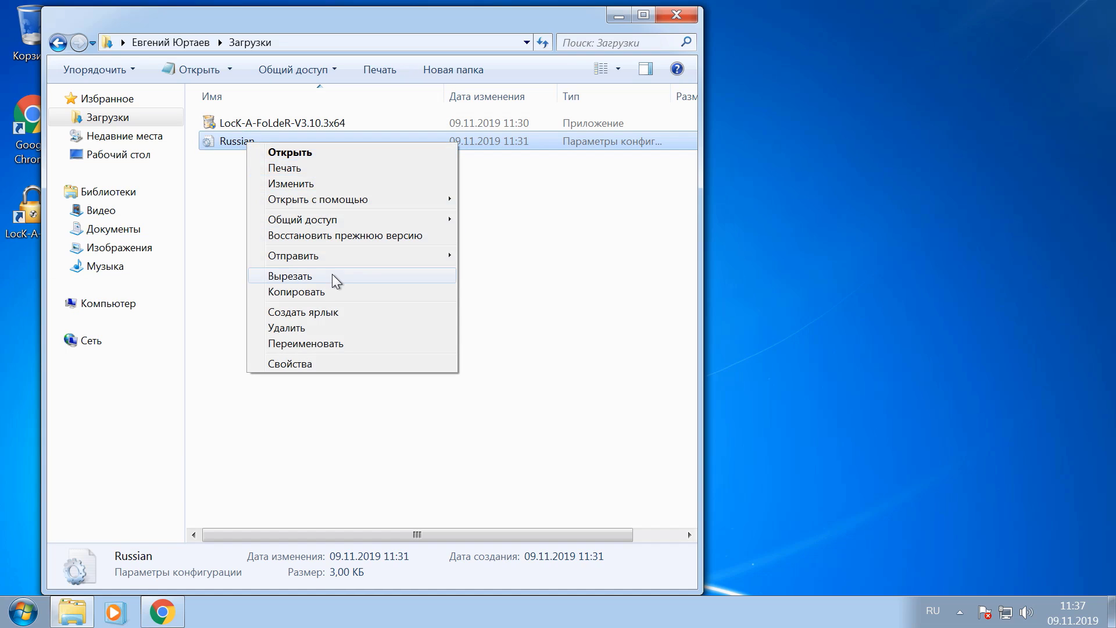
click(331, 292)
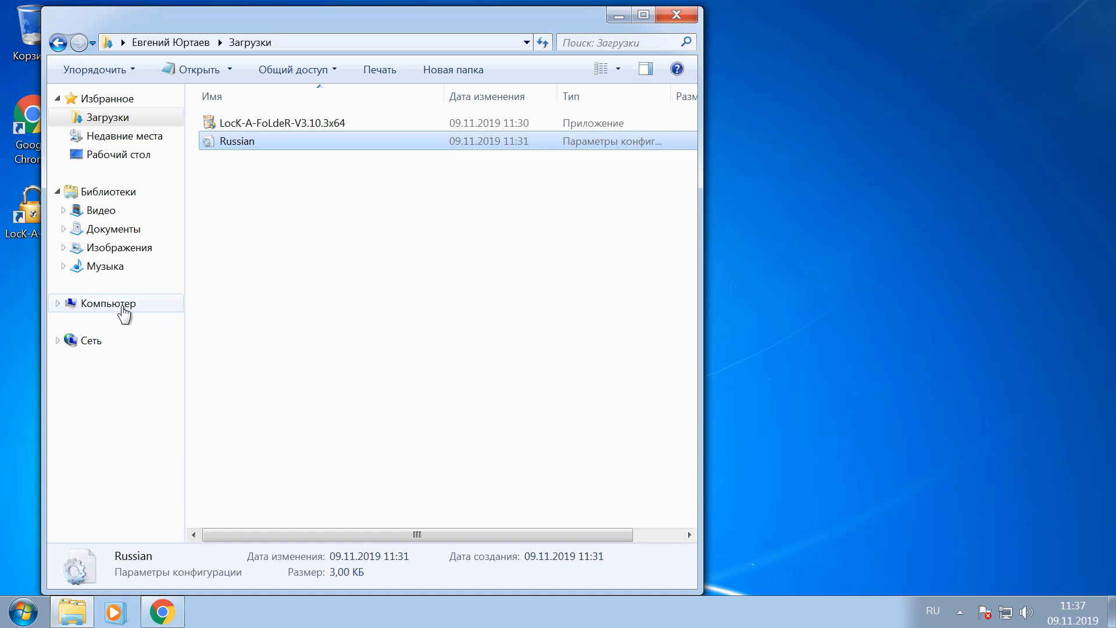
Paste Russian.ini into C:\Program Files (x86)\LocK-A-FoLdeR\Lang with admin rights, then close Explorer
click(109, 308)
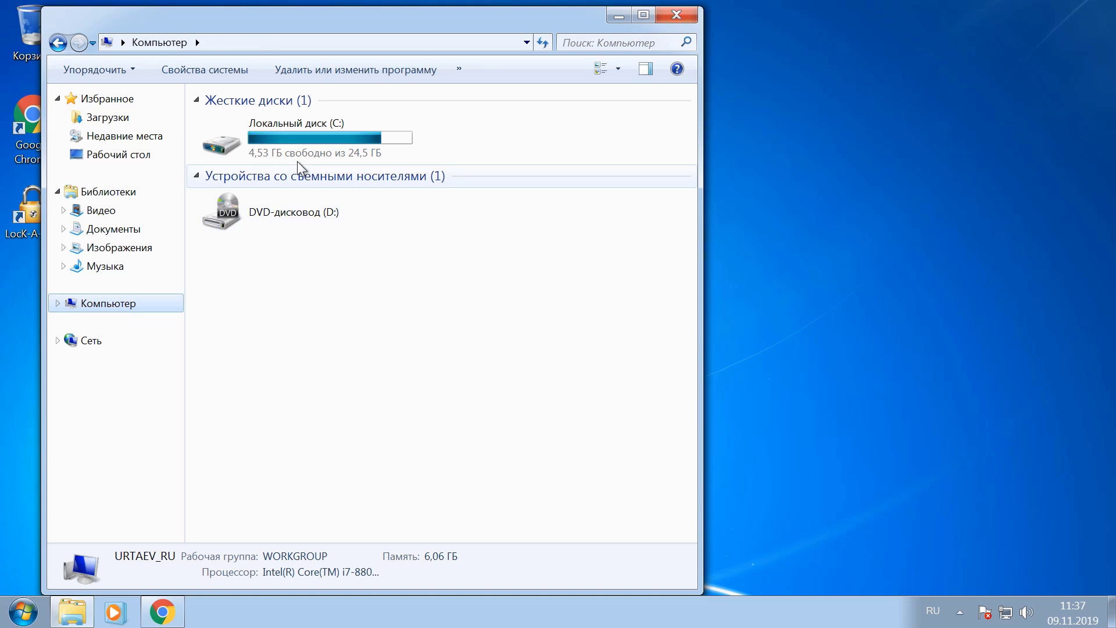
click(308, 139)
double_click(308, 138)
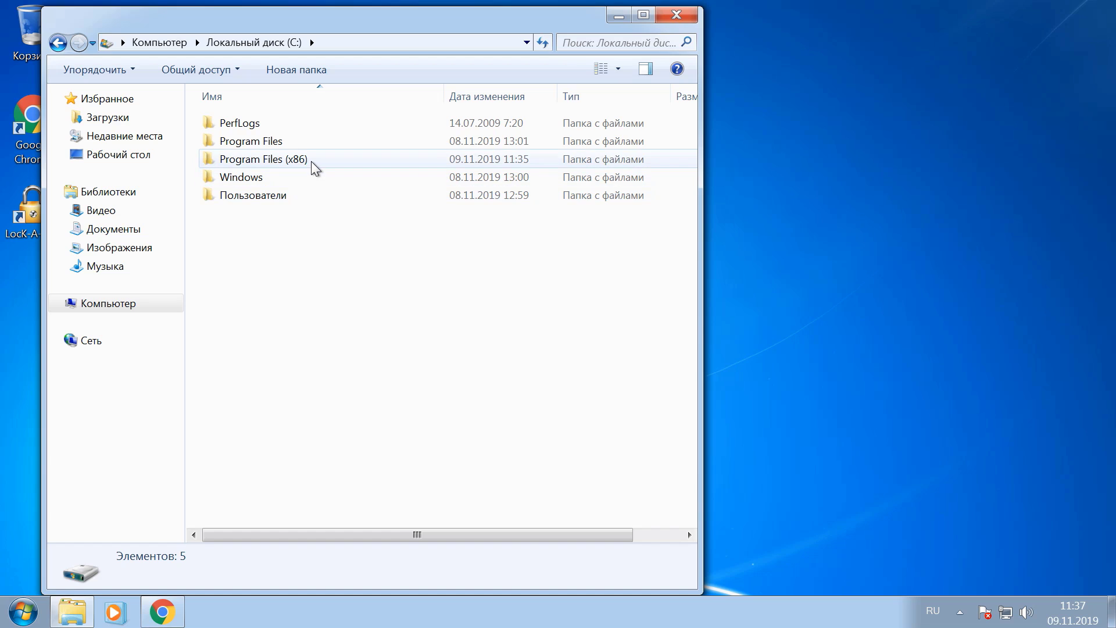
double_click(314, 166)
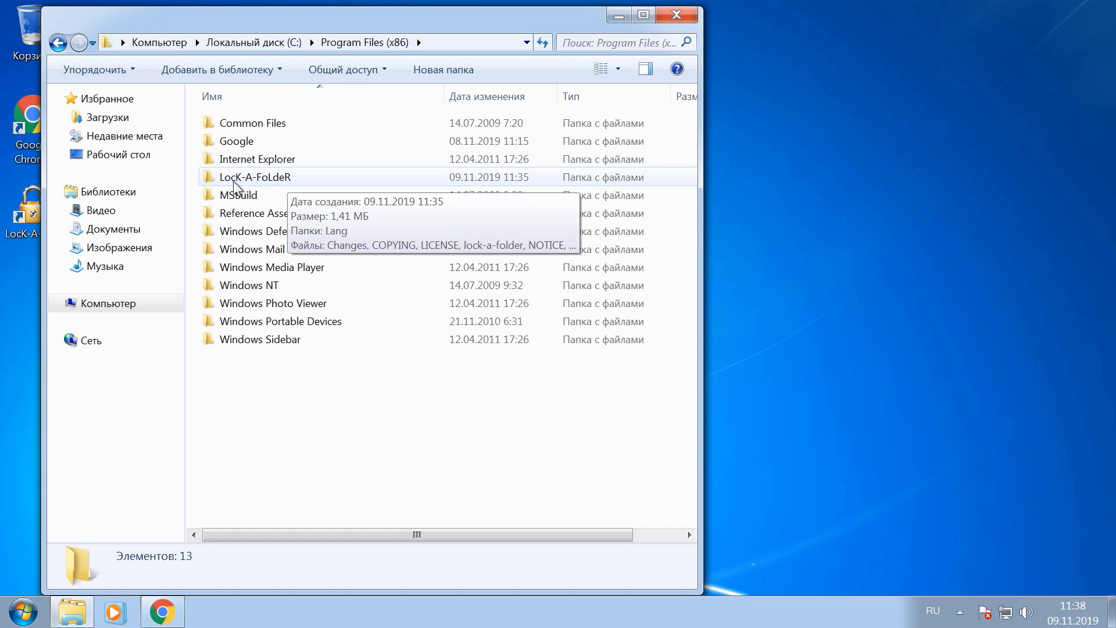
double_click(298, 179)
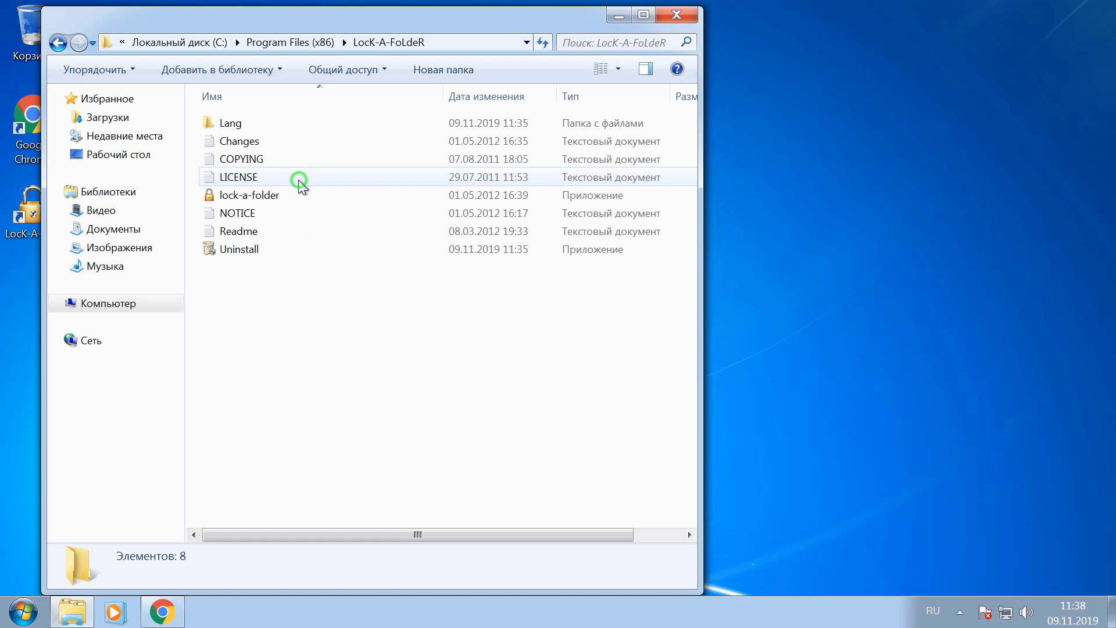
double_click(295, 122)
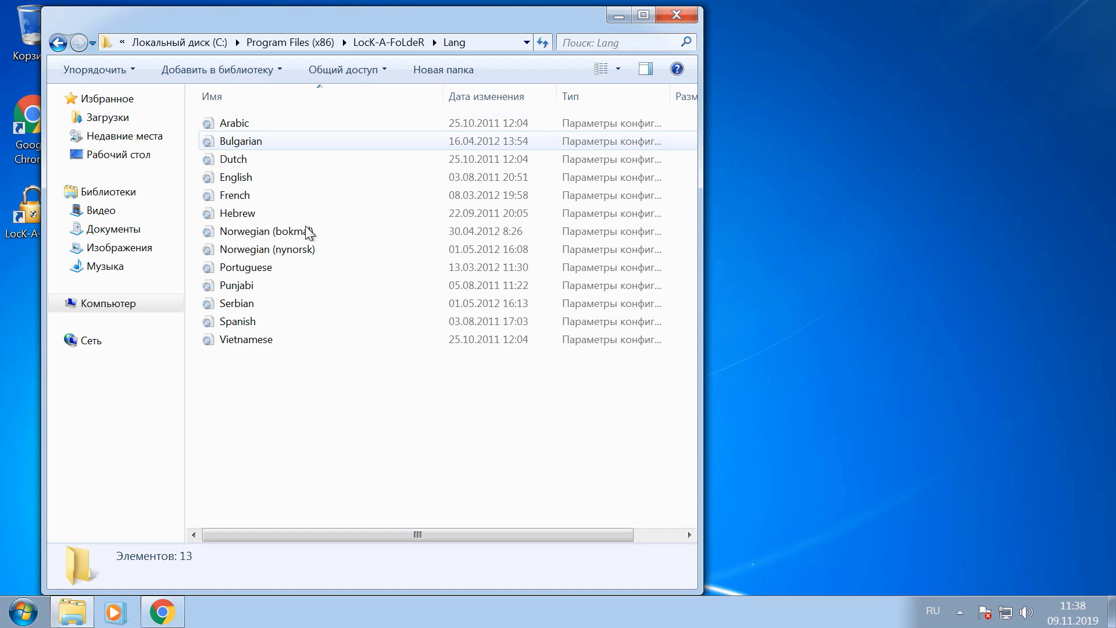
right_click(302, 361)
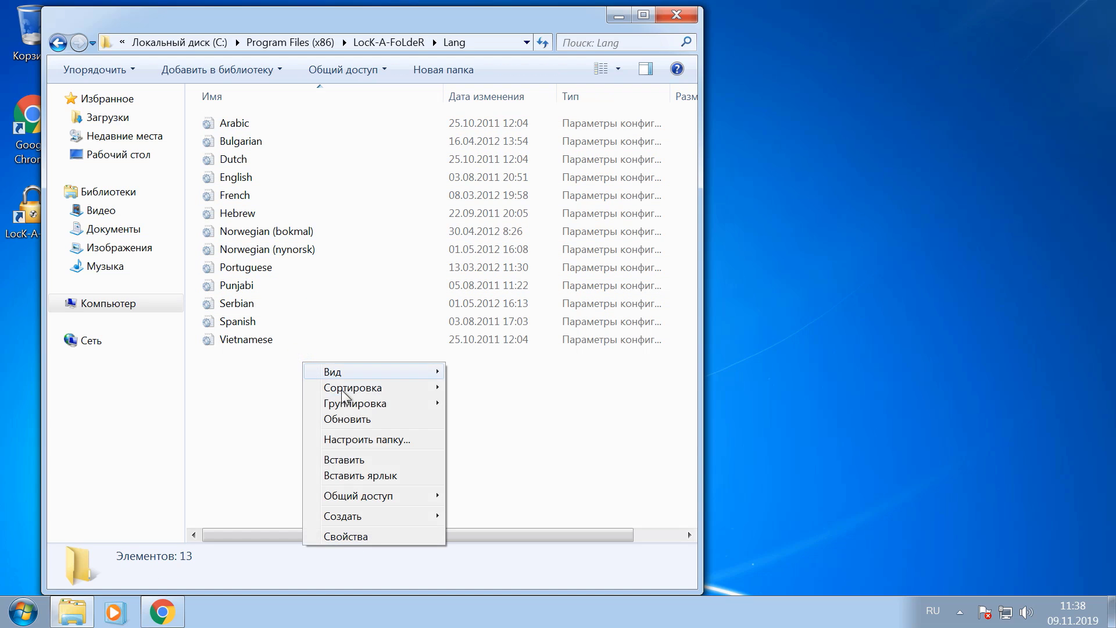
click(363, 459)
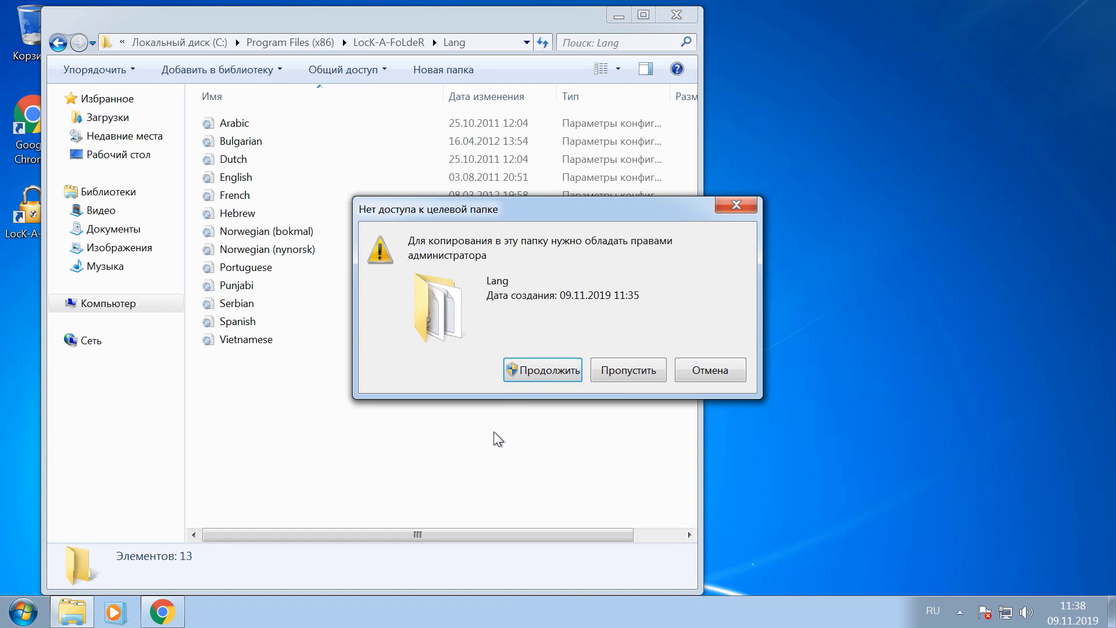
click(538, 375)
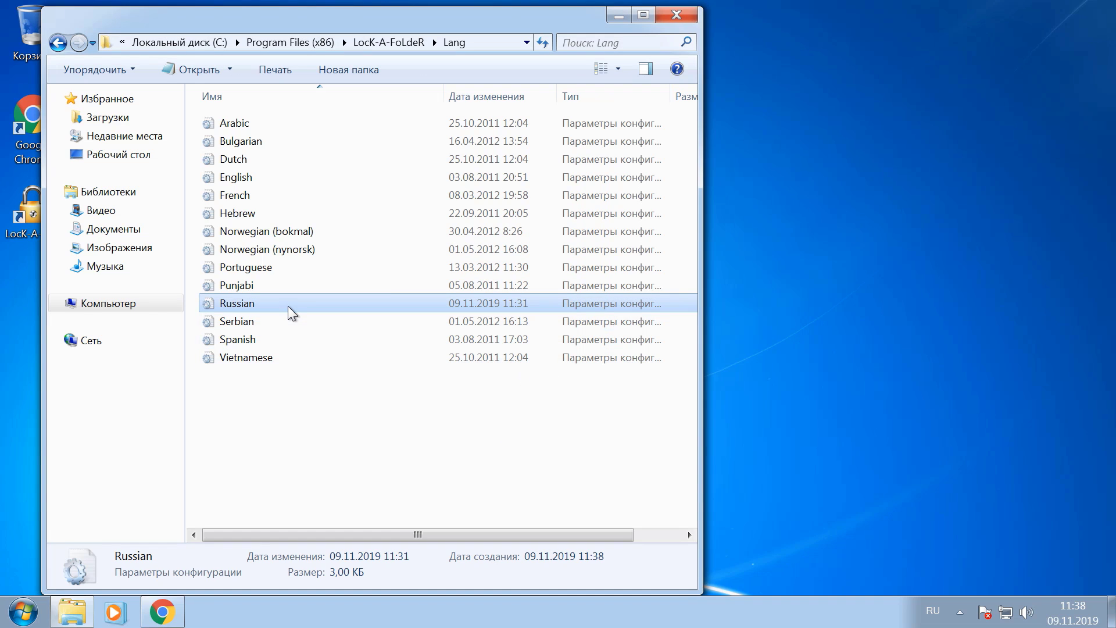
click(686, 16)
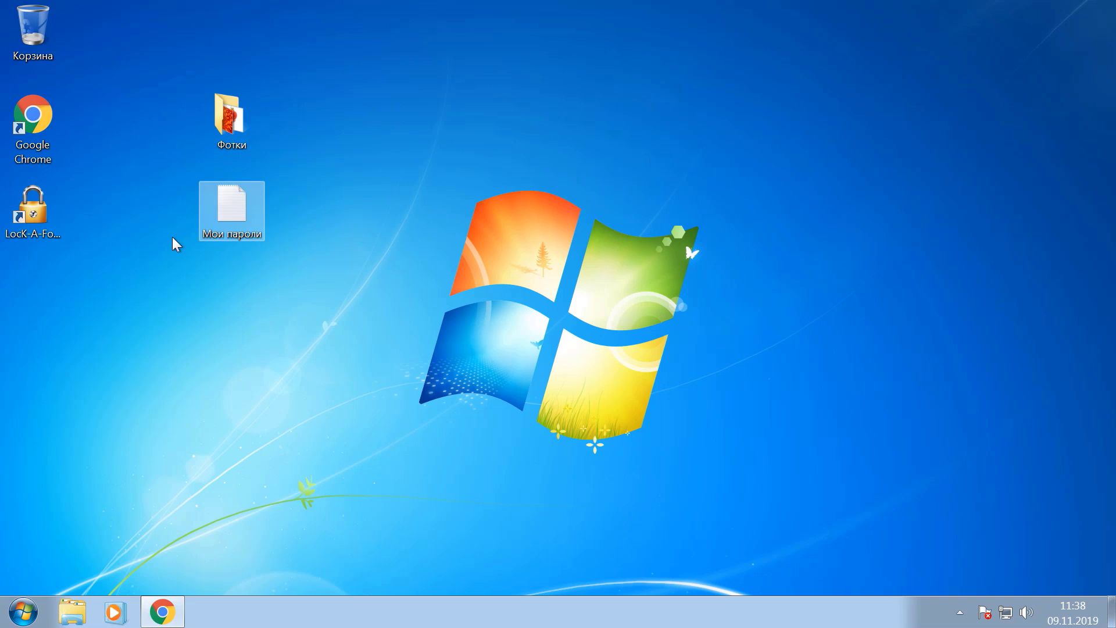
Launch LocK-A-FoLdeR from its desktop shortcut, enter a new master password, and retype it at the prompt
double_click(37, 230)
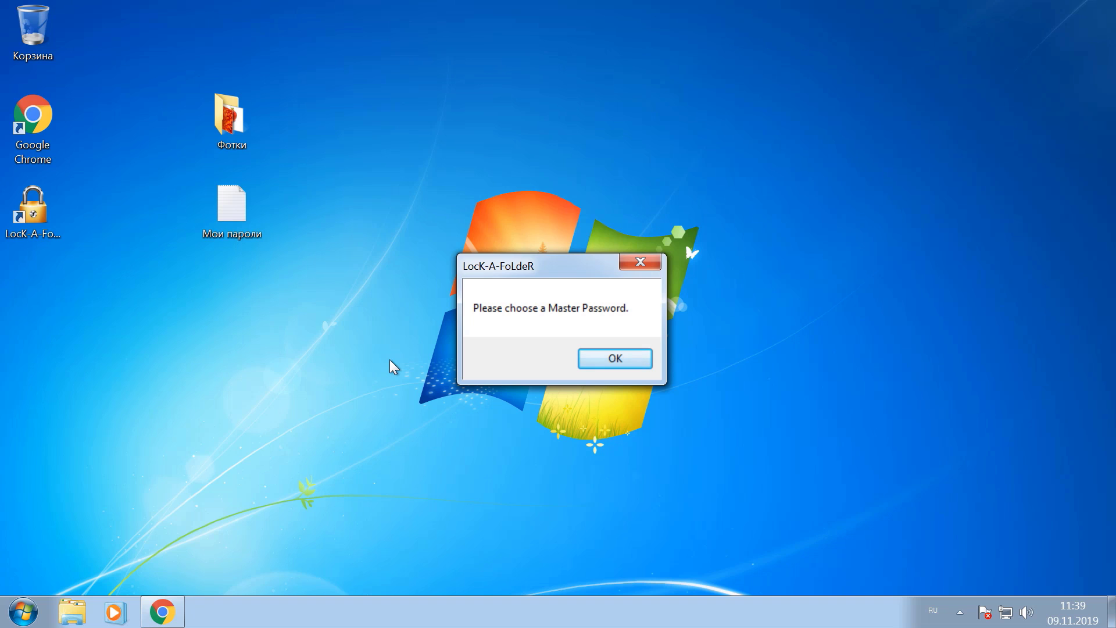
click(613, 358)
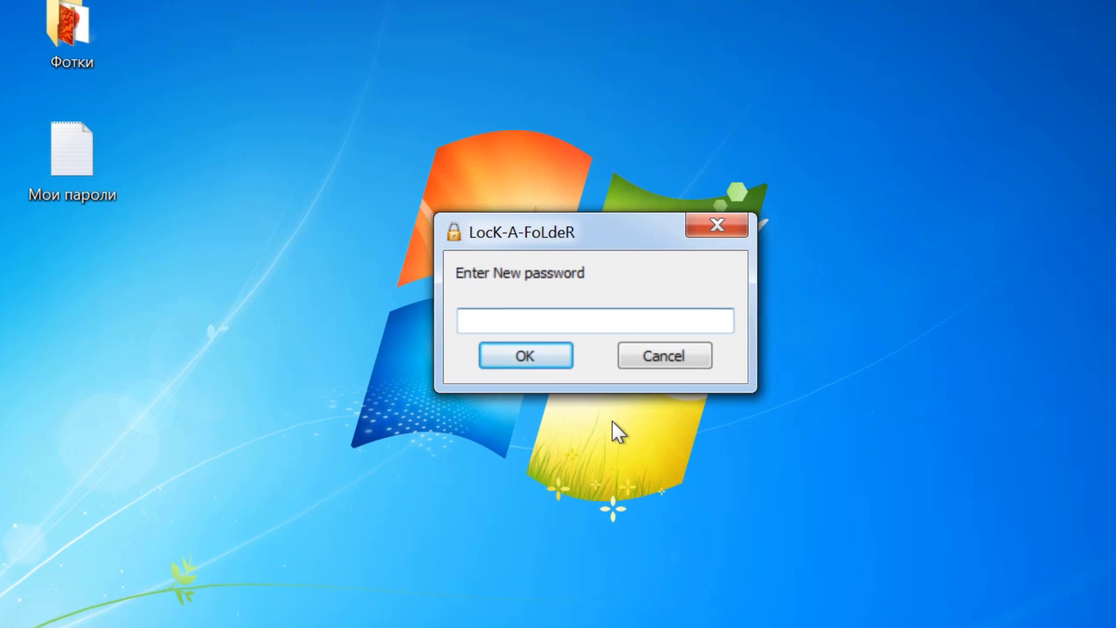
text(*****)
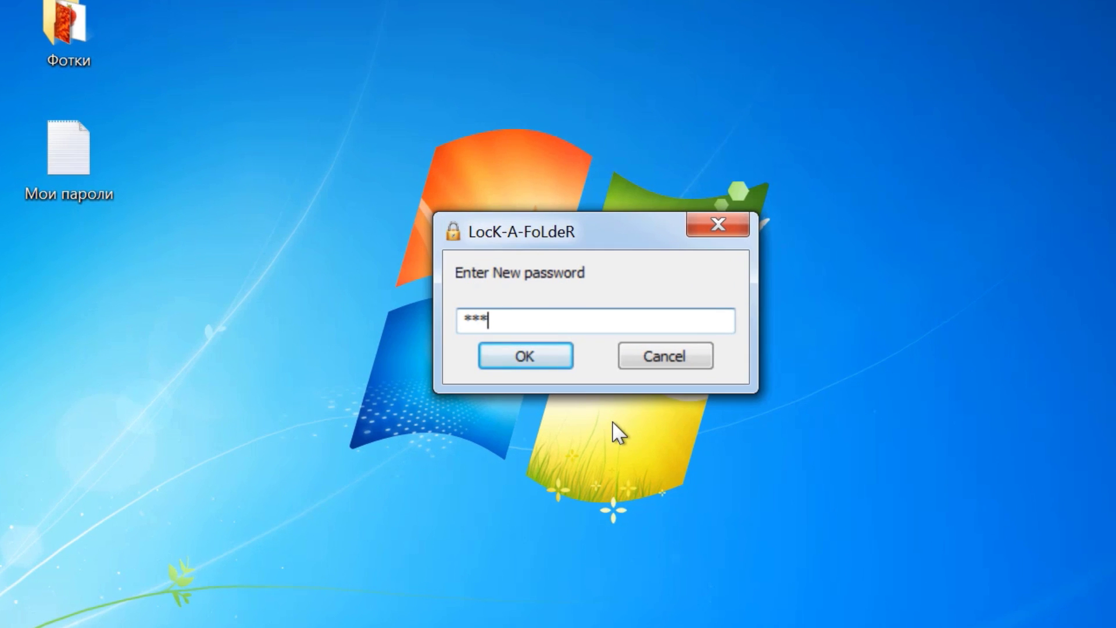
click(521, 356)
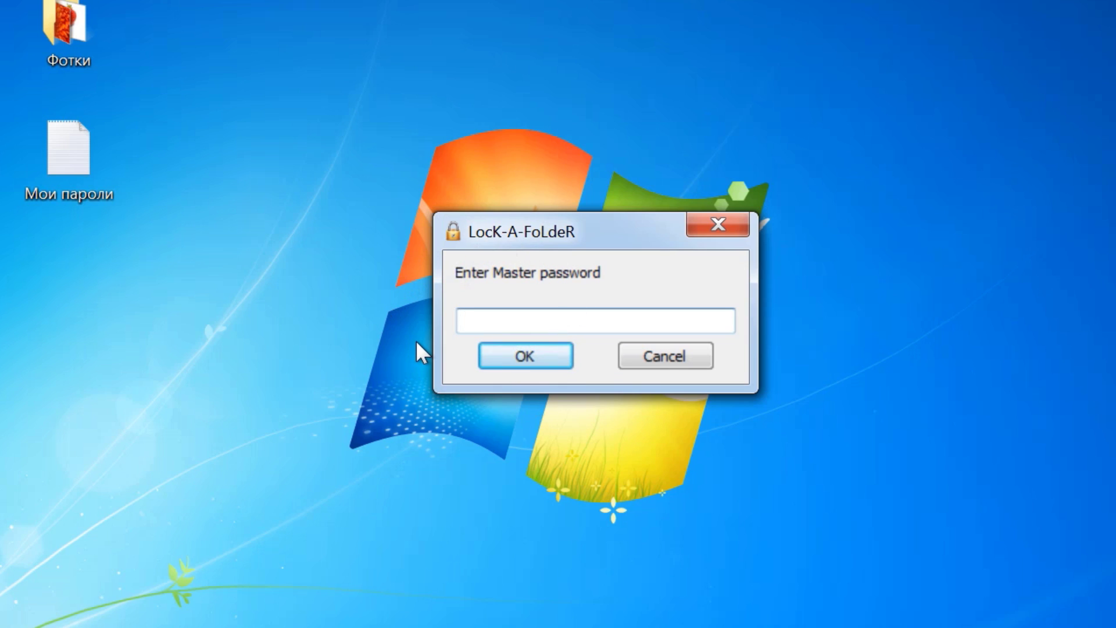
text(*****)
Log in, choose Russian from the language dropdown, and close LocK-A-FoLdeR
click(526, 358)
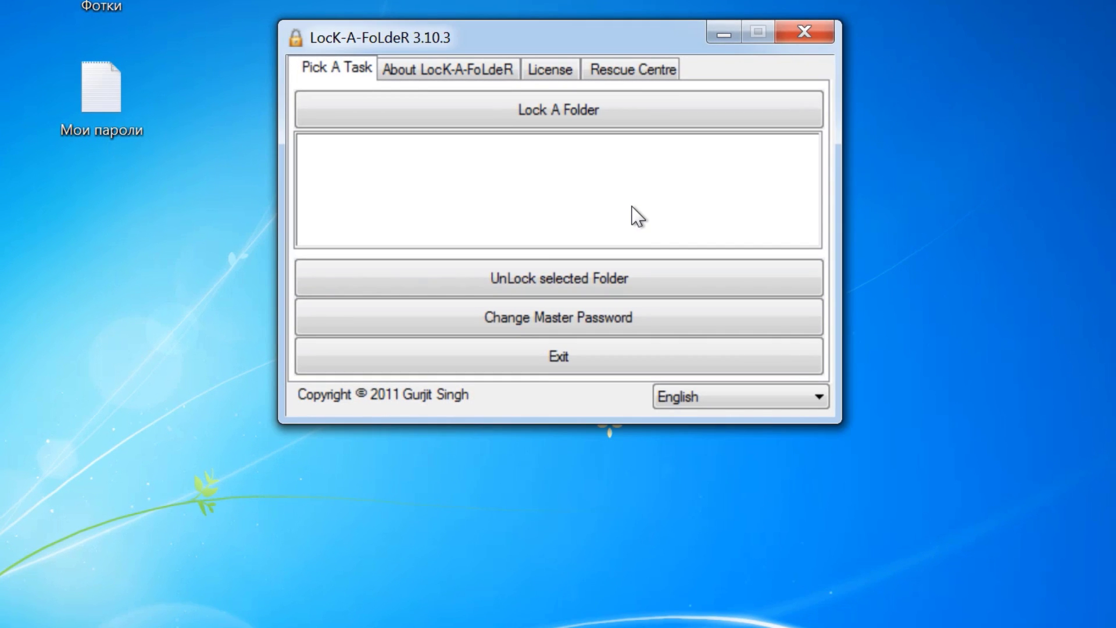
click(819, 397)
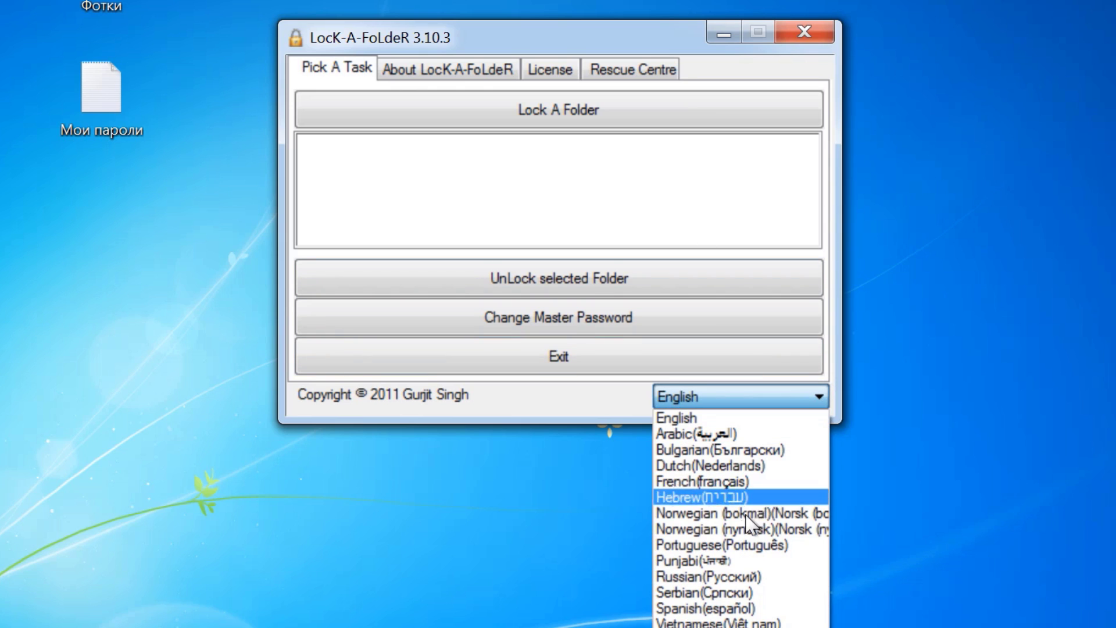
click(719, 577)
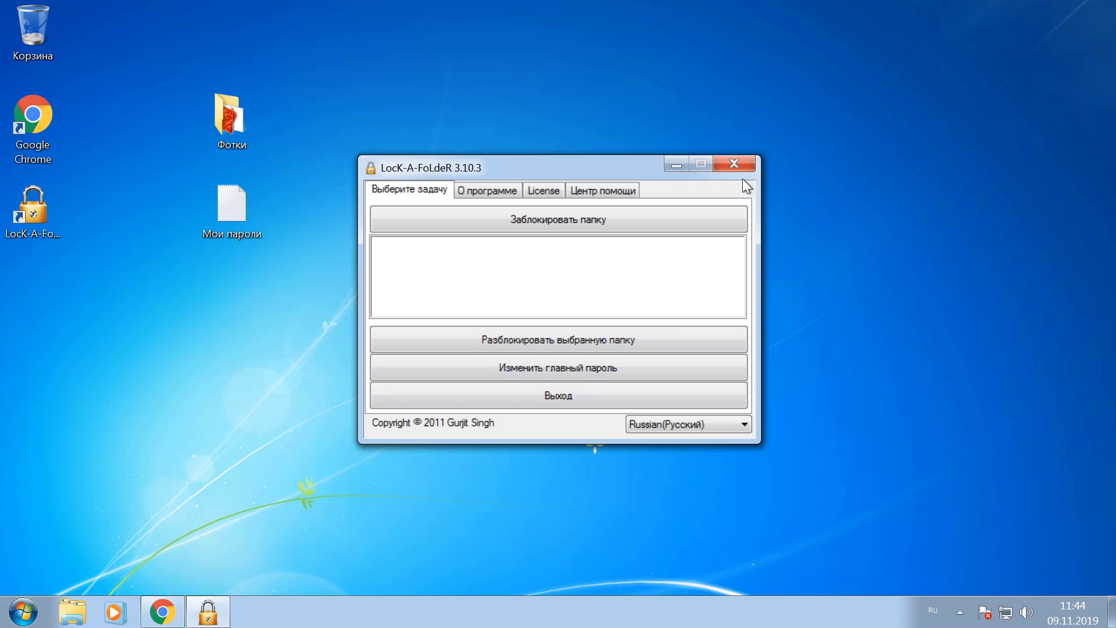
click(734, 164)
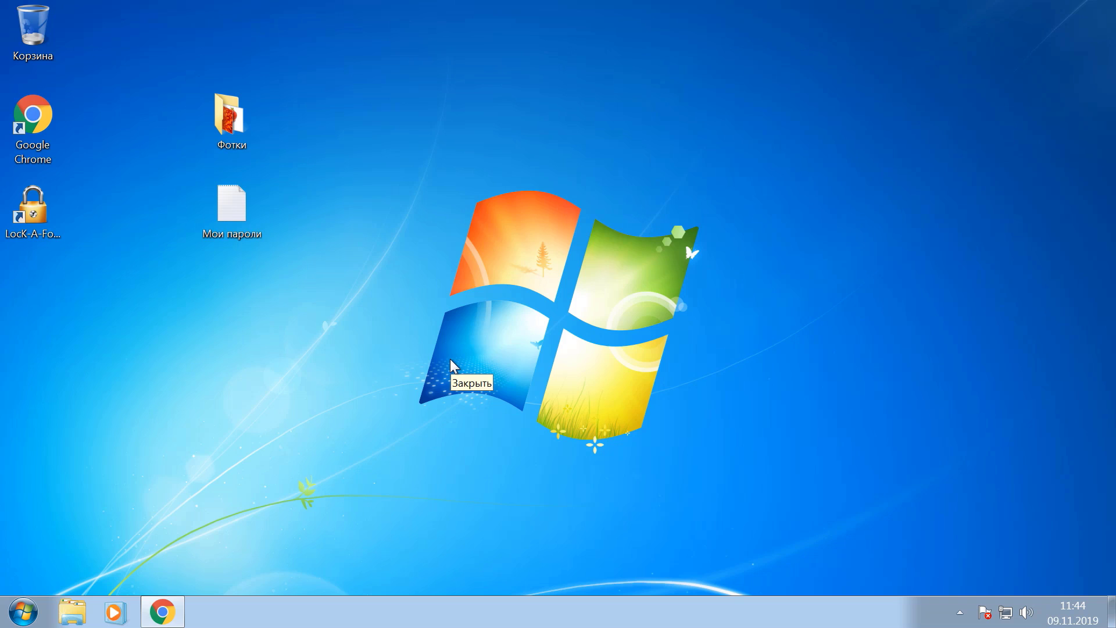
Create a new desktop folder named Файлы
double_click(238, 211)
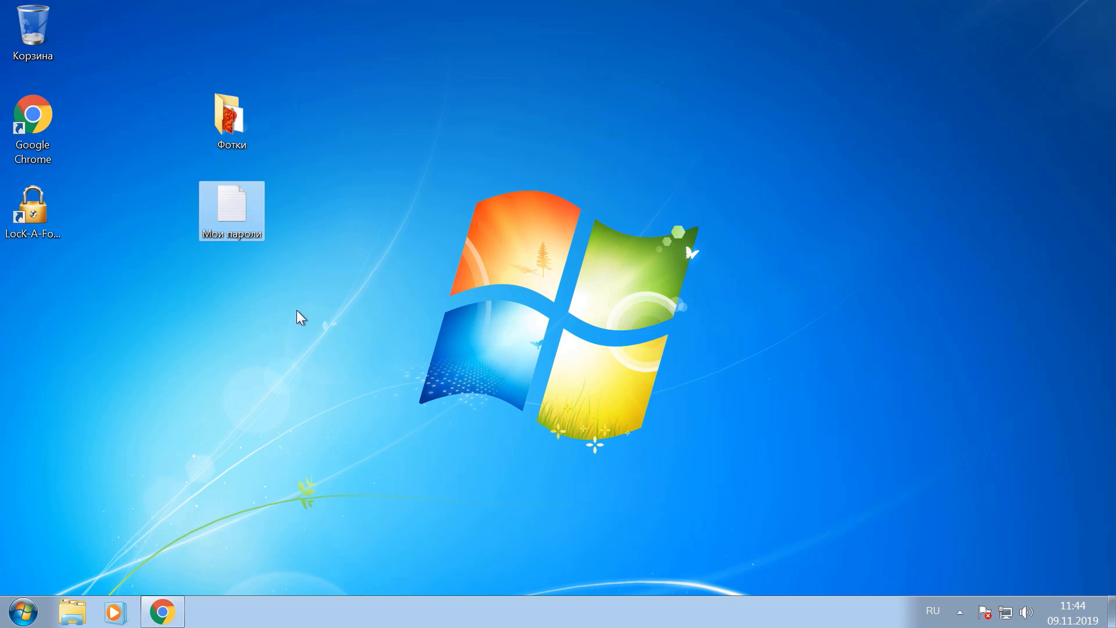
click(231, 120)
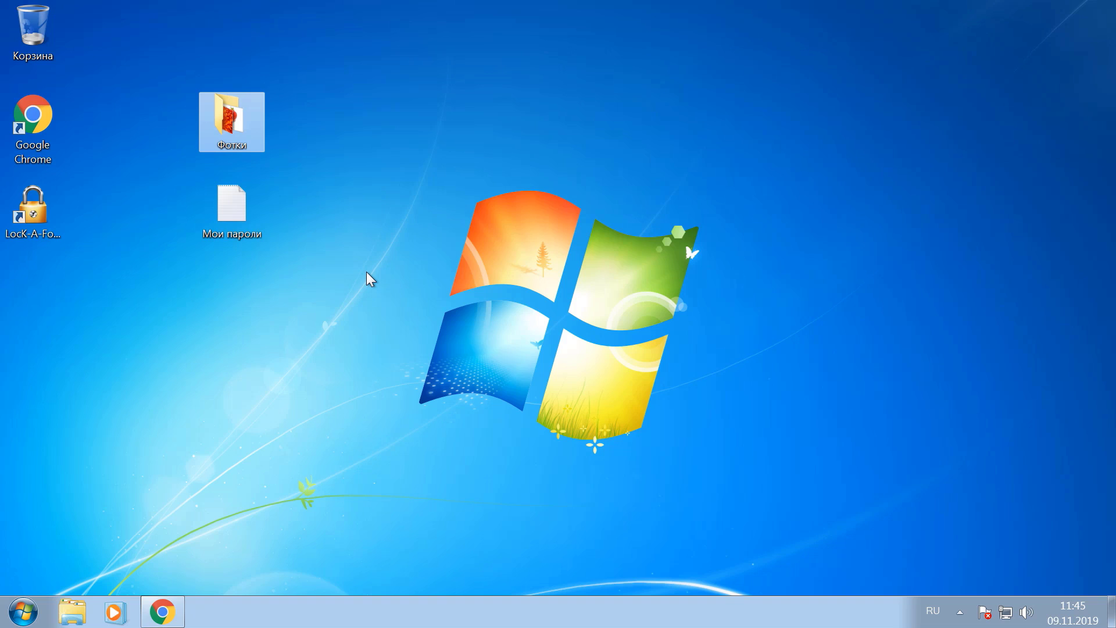
right_click(159, 334)
mouse_move(242, 451)
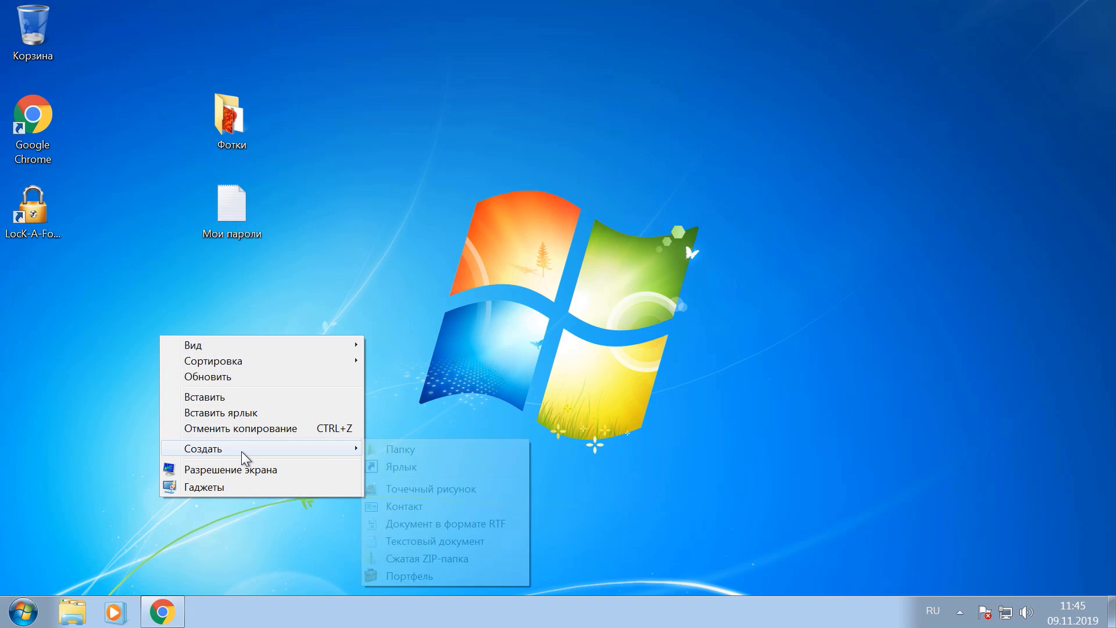
click(430, 452)
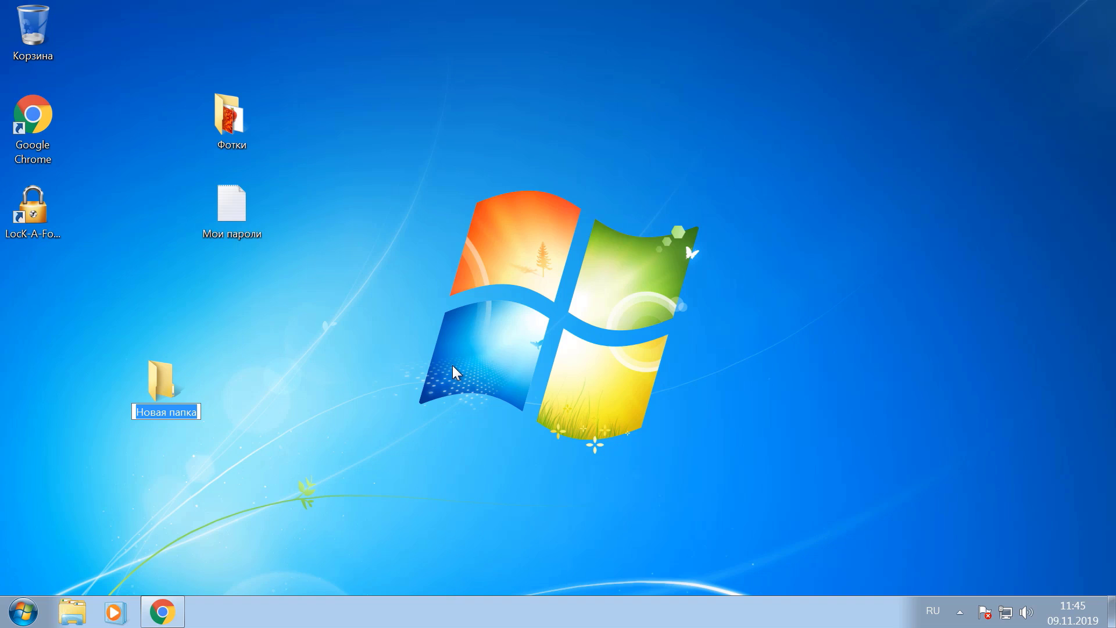
text(Файлы)
key(Return)
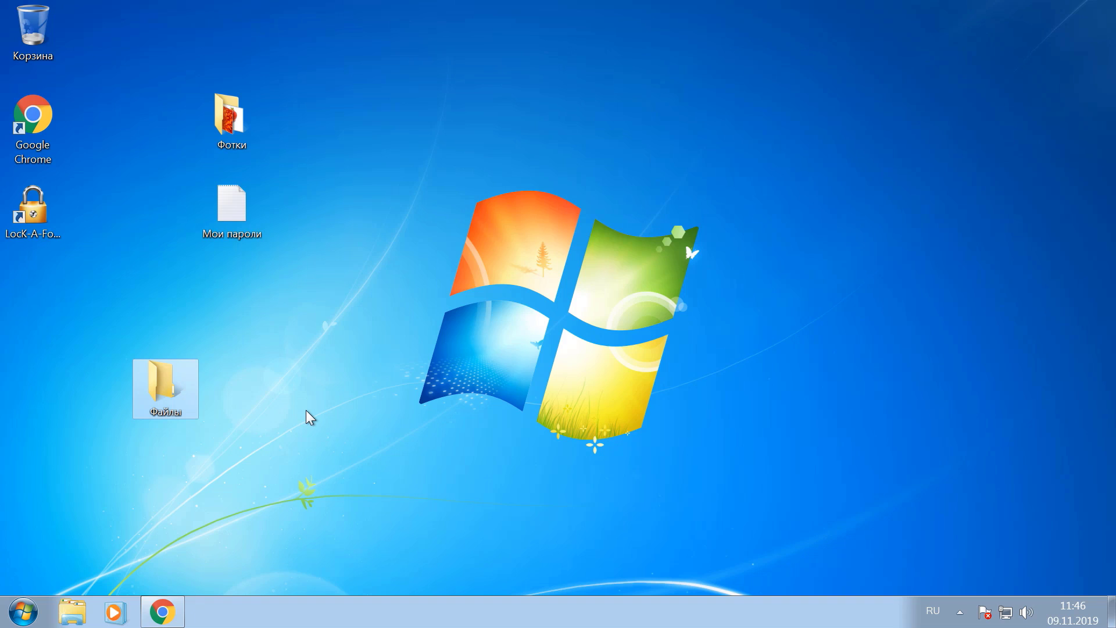
Drag Фотки and Мои пароли into Файлы, check its contents, and close the window
drag(293, 262, 179, 83)
drag(217, 130, 152, 377)
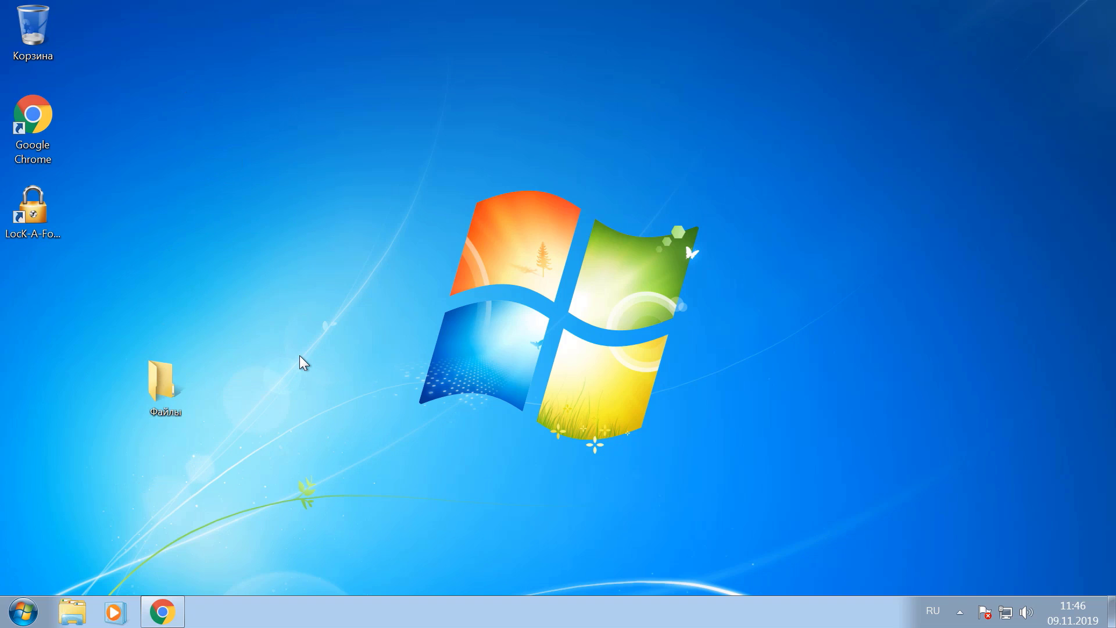
double_click(167, 381)
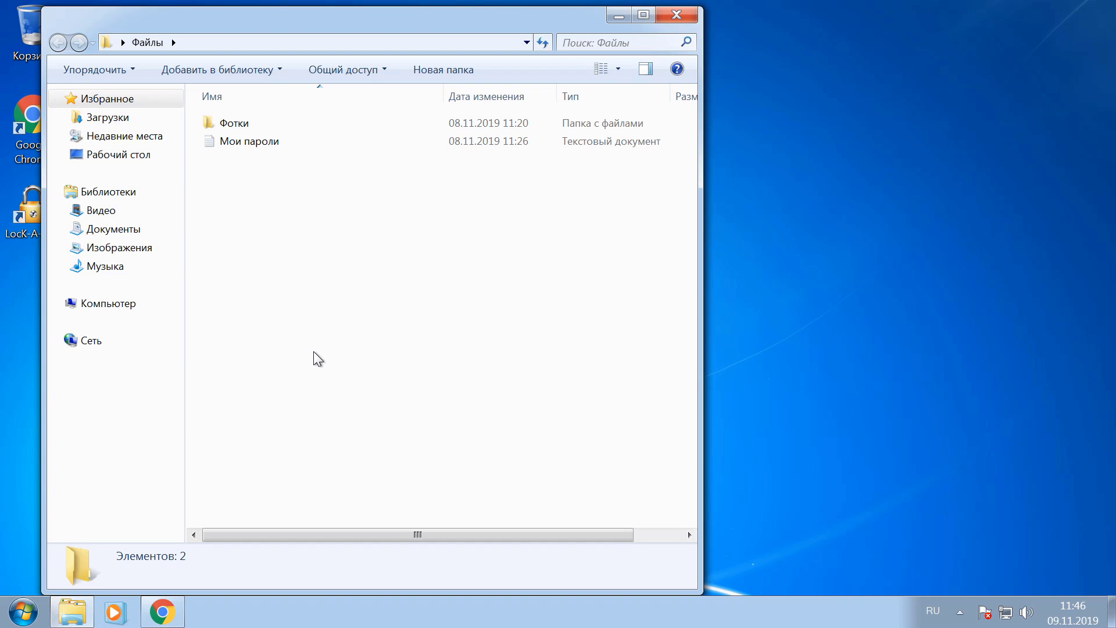
click(689, 17)
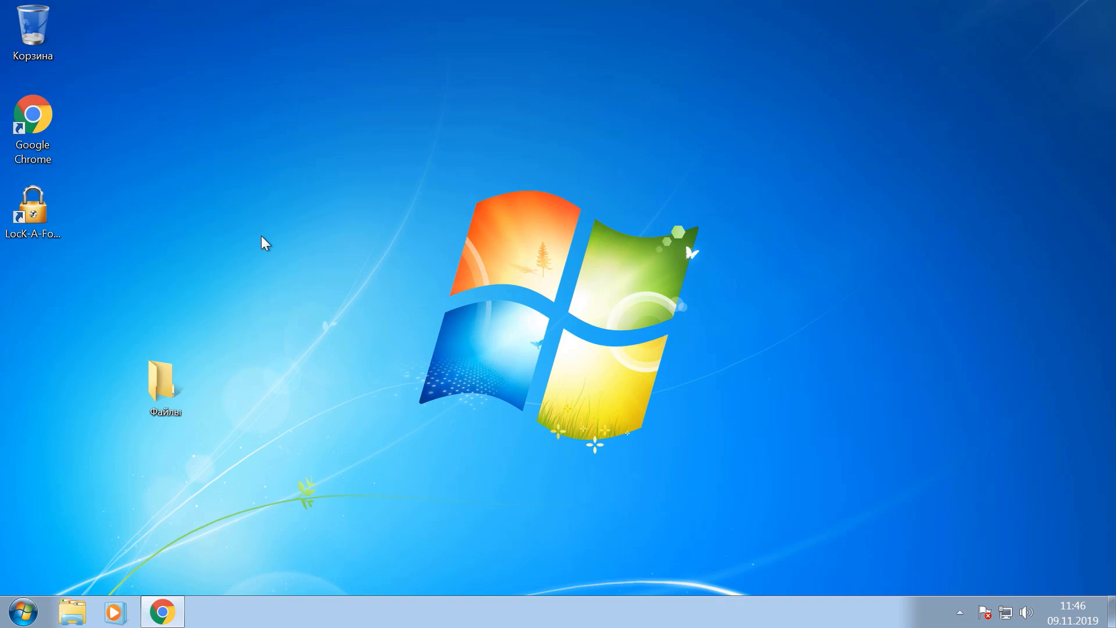
Log into LocK-A-FoLdeR, lock Desktop > Файлы via Заблокировать папку, and exit with Выход
double_click(47, 216)
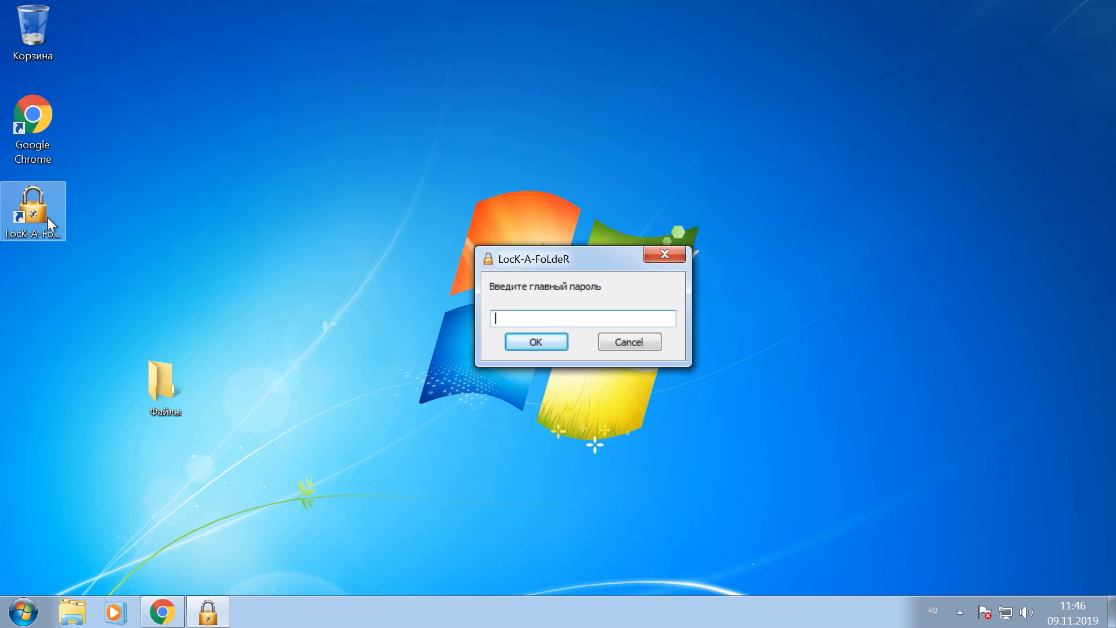
text(*****)
click(526, 344)
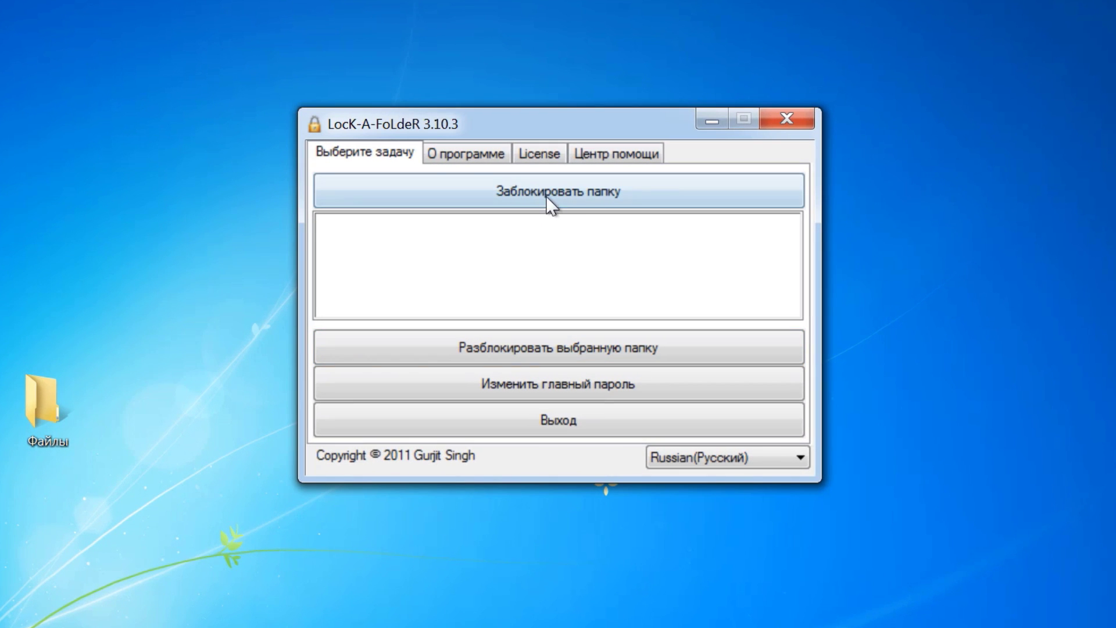
click(542, 191)
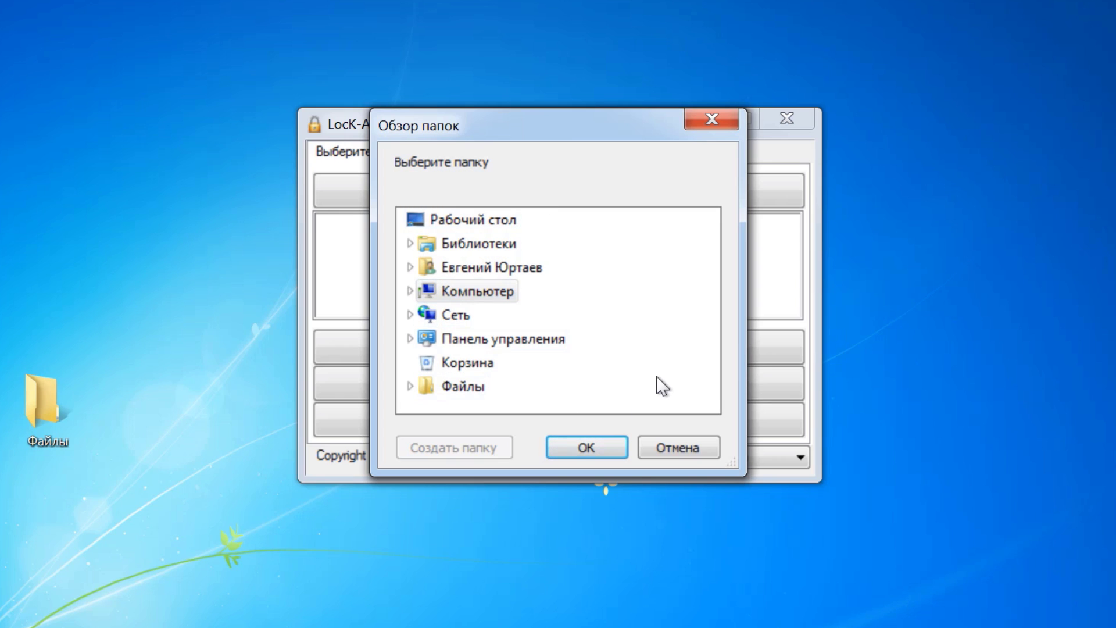
click(469, 222)
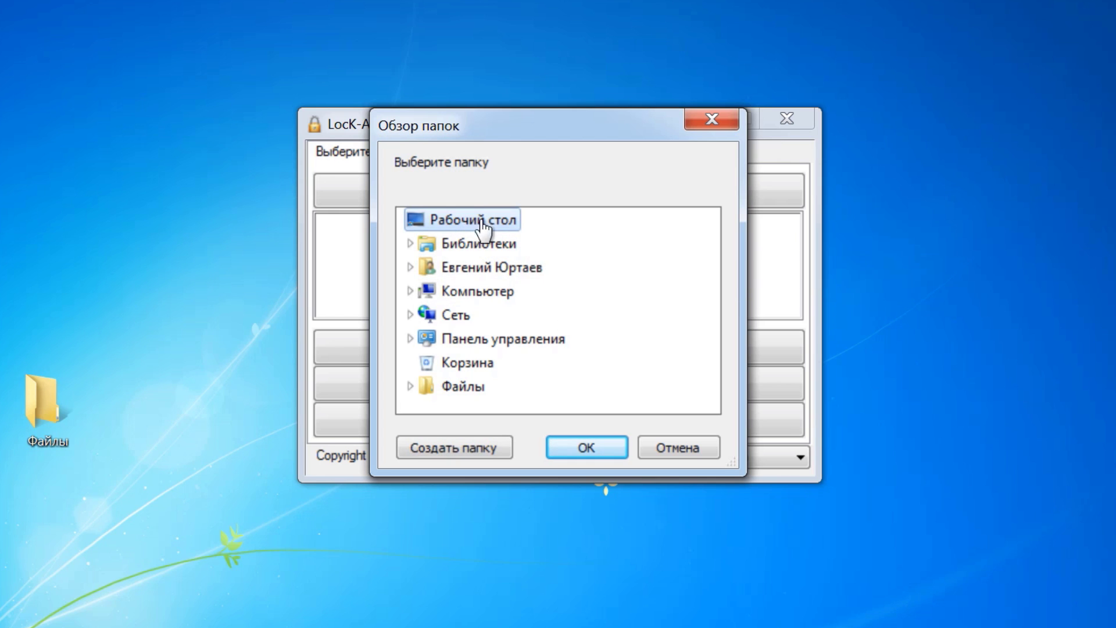
double_click(454, 396)
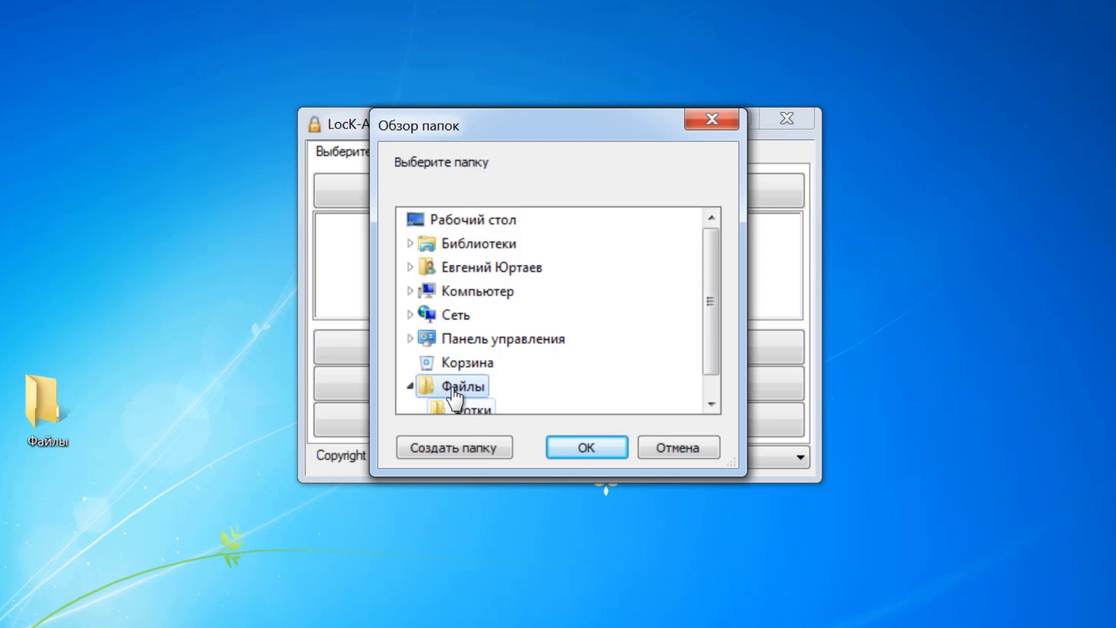
drag(706, 320, 712, 355)
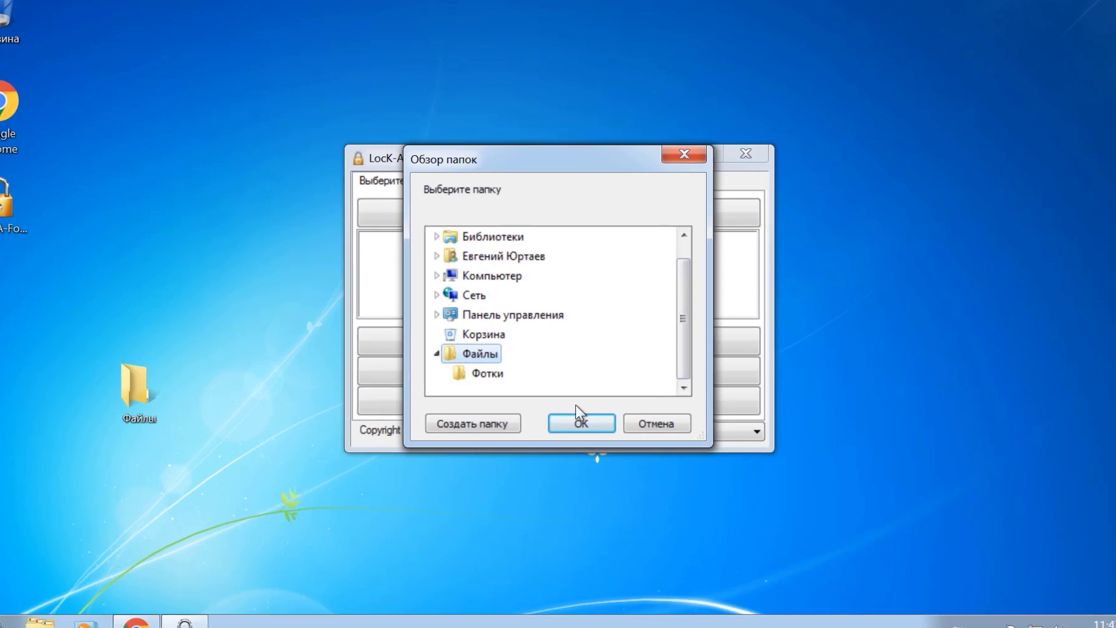
click(581, 422)
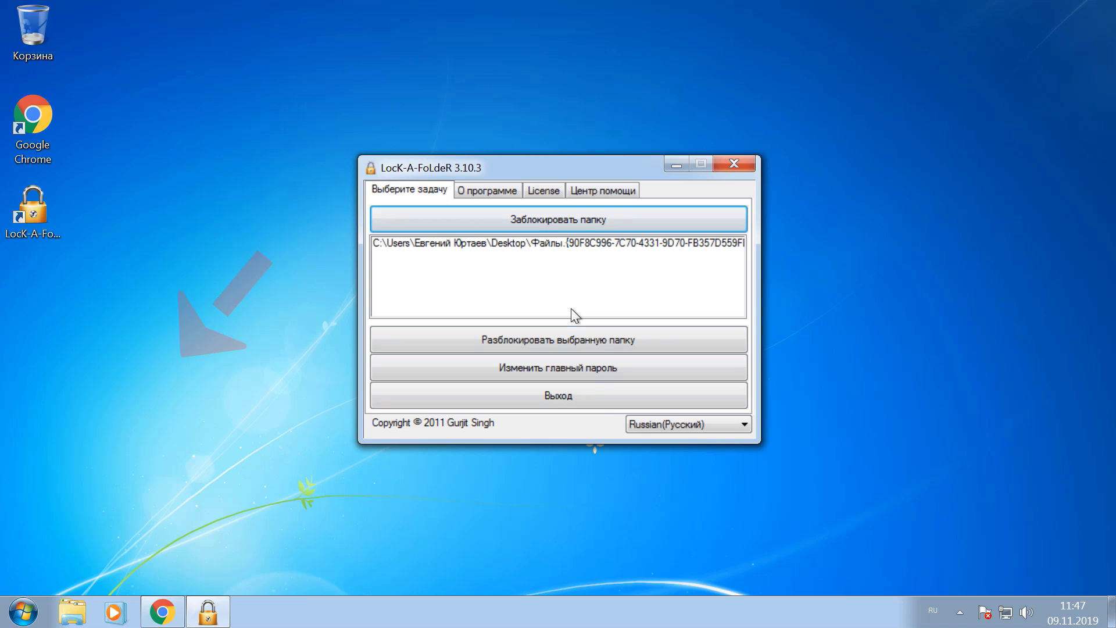
click(576, 396)
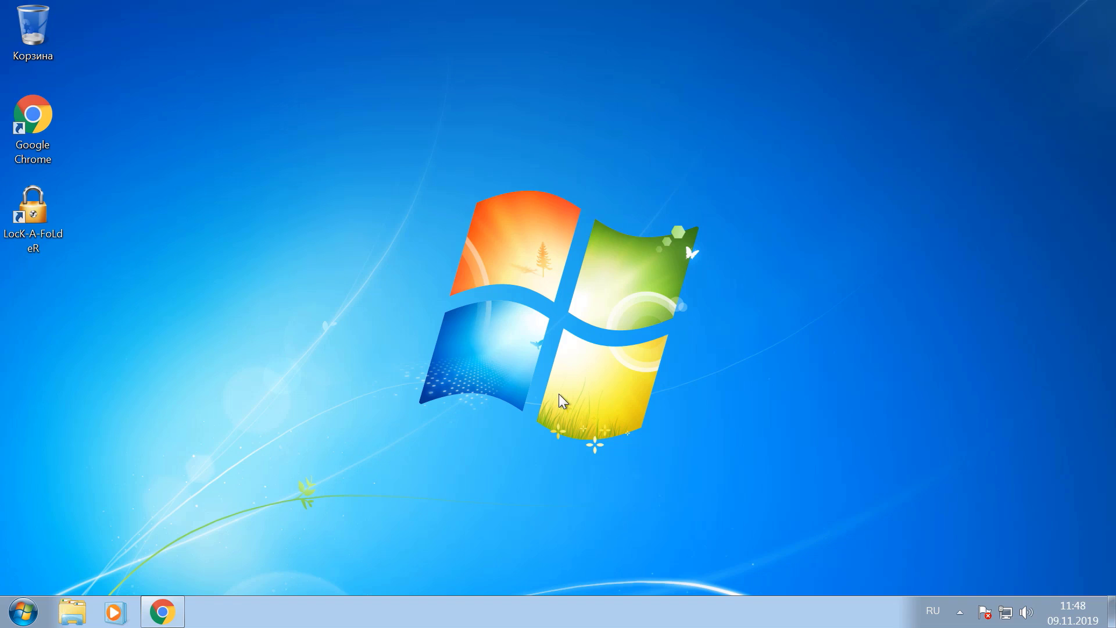
Log into LocK-A-FoLdeR, unlock Файлы, check its restored contents, and close everything
double_click(42, 221)
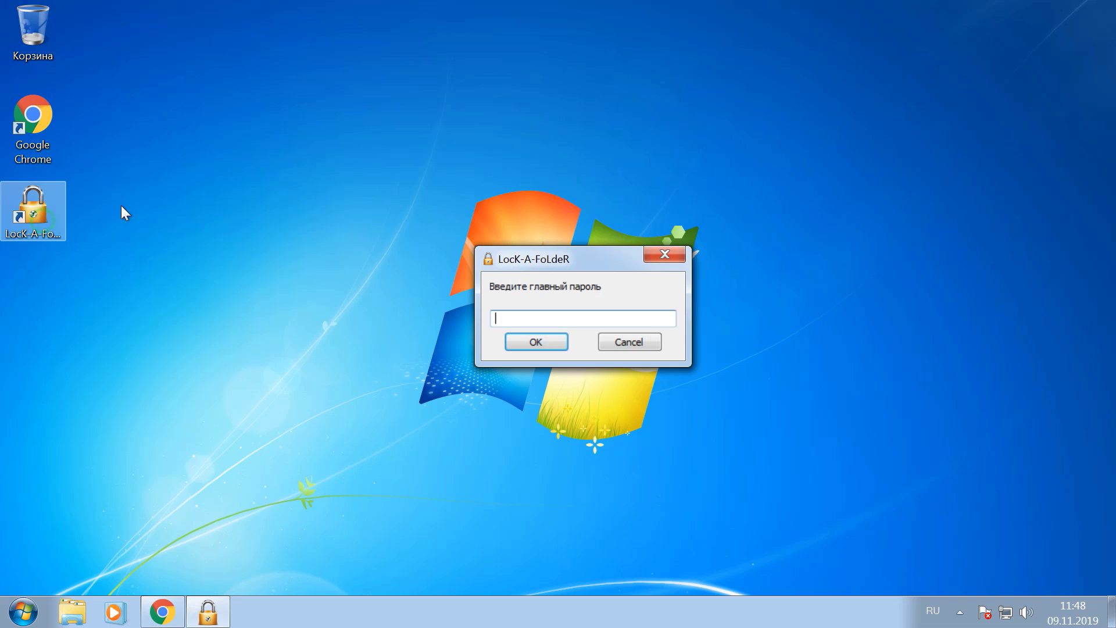
text(*****)
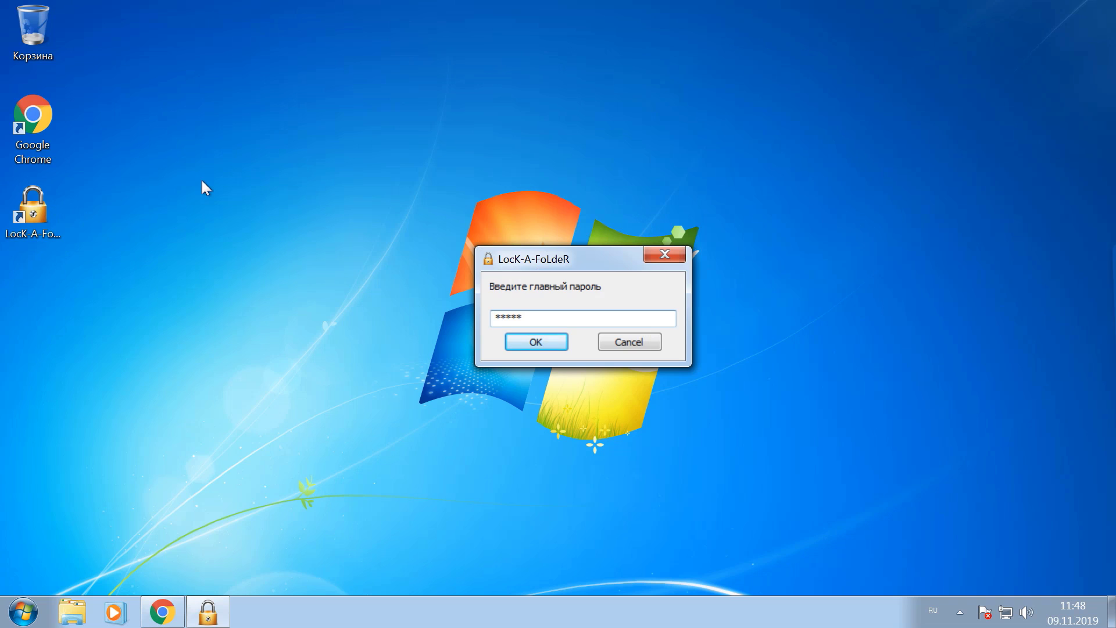
click(510, 341)
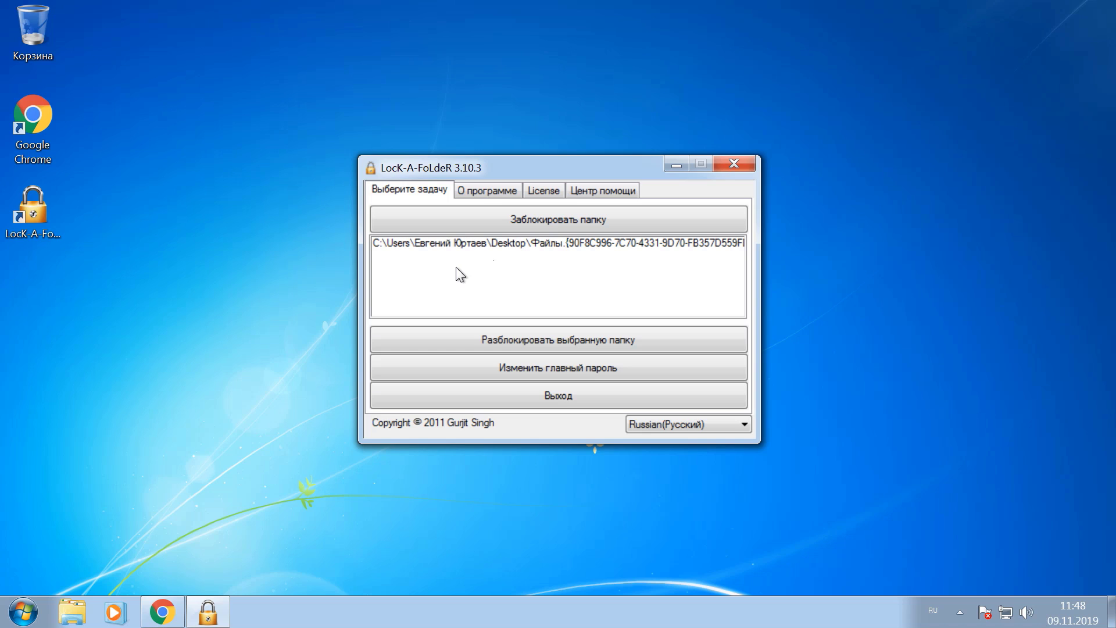
click(444, 244)
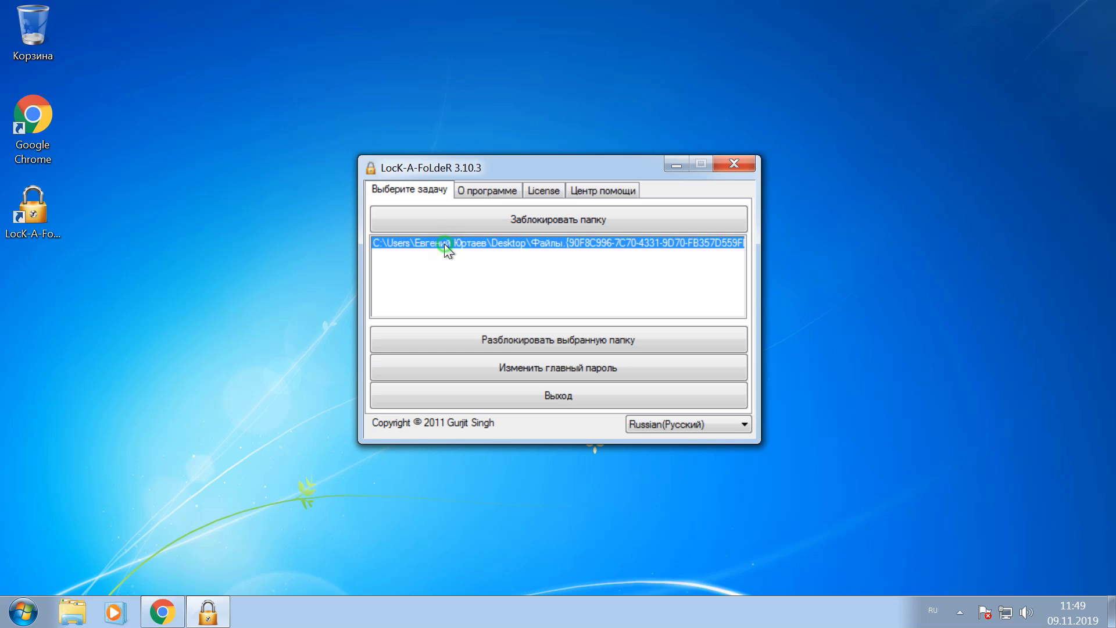
click(563, 343)
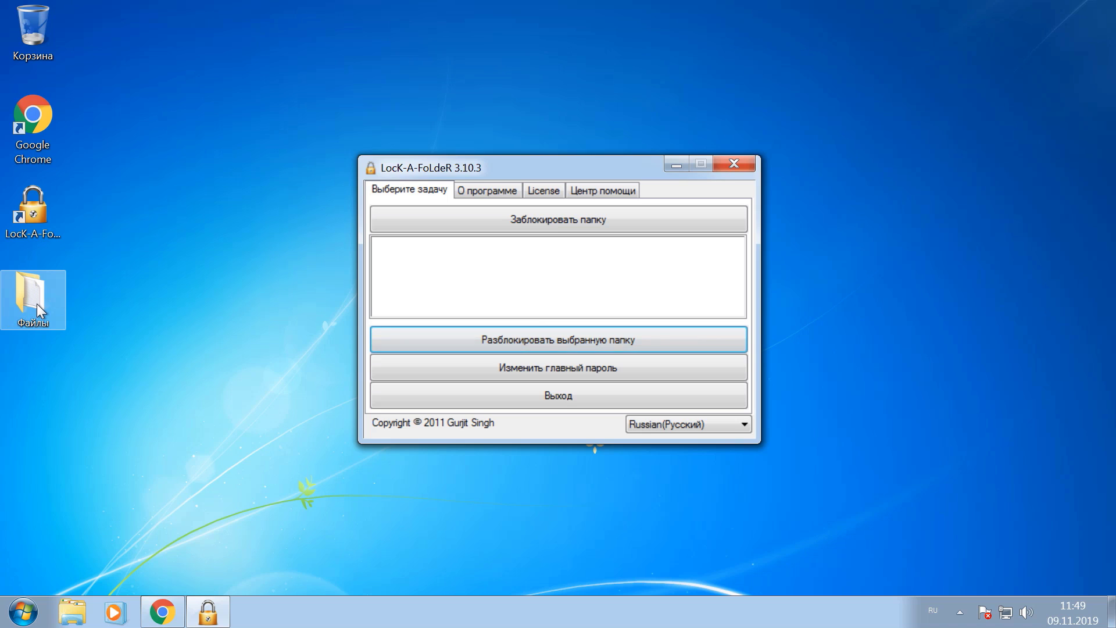
double_click(14, 317)
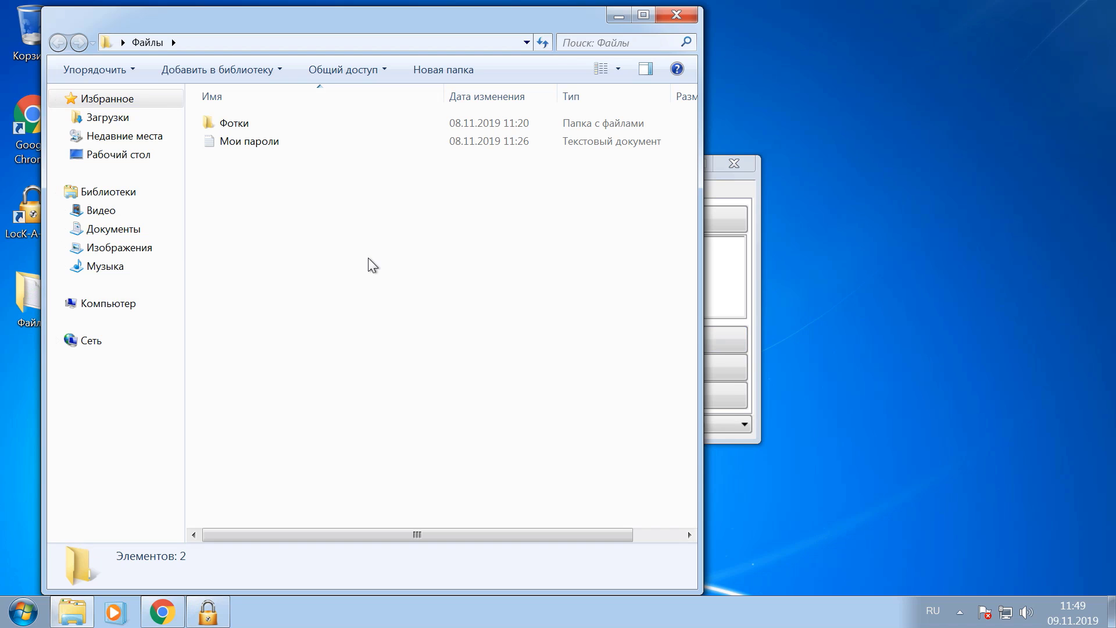
click(677, 15)
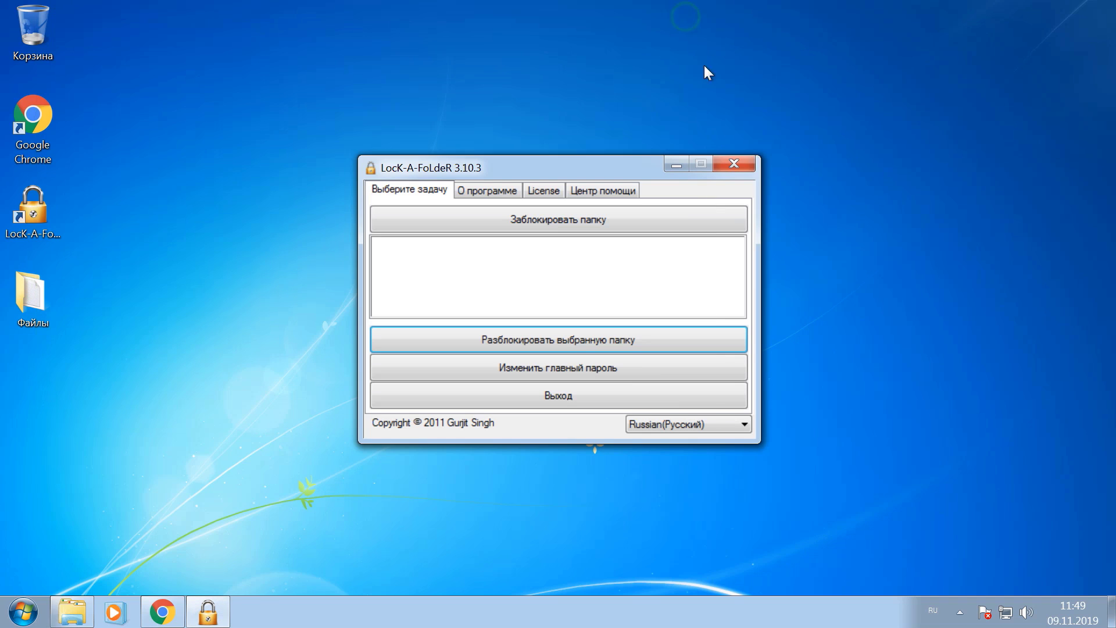
click(735, 164)
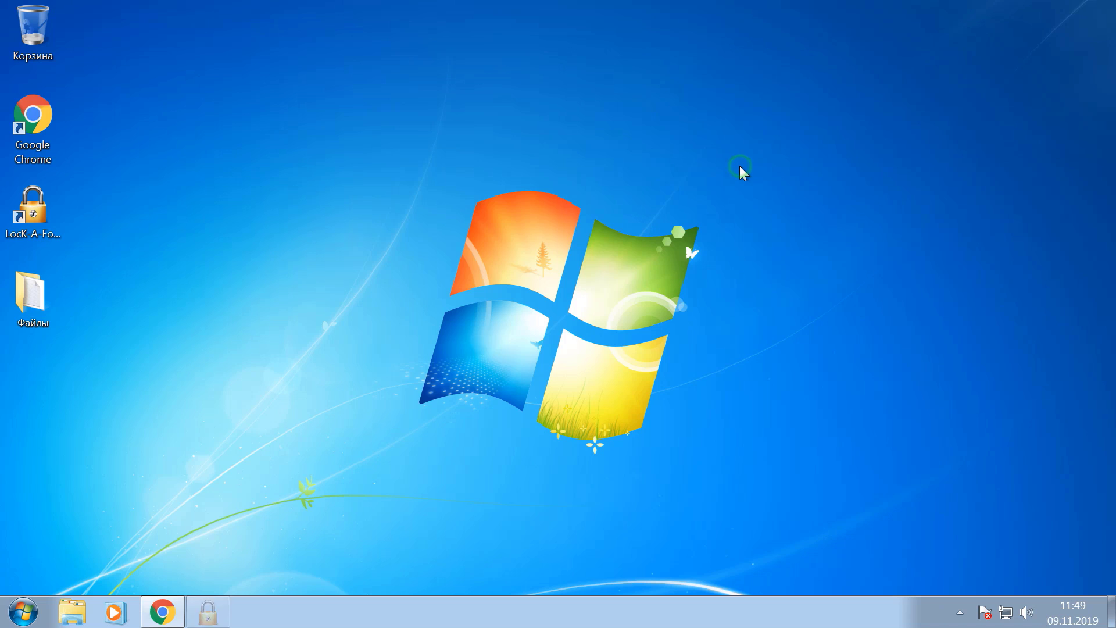
Open Файлы and the Мои пароли file to confirm access, close them, and relaunch LocK-A-FoLdeR
double_click(30, 297)
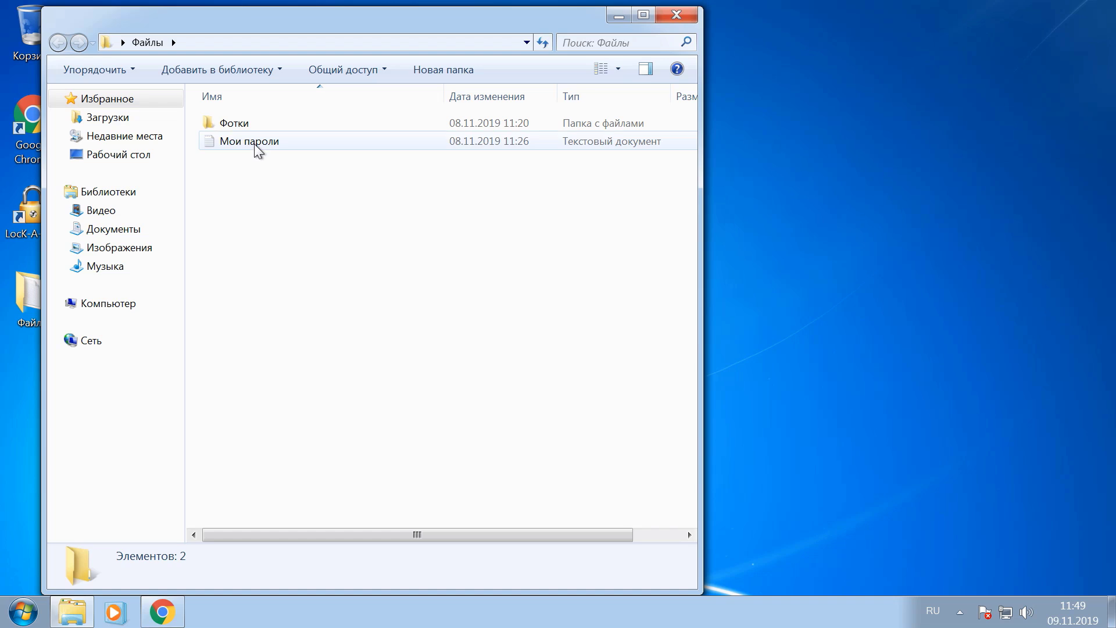
double_click(326, 149)
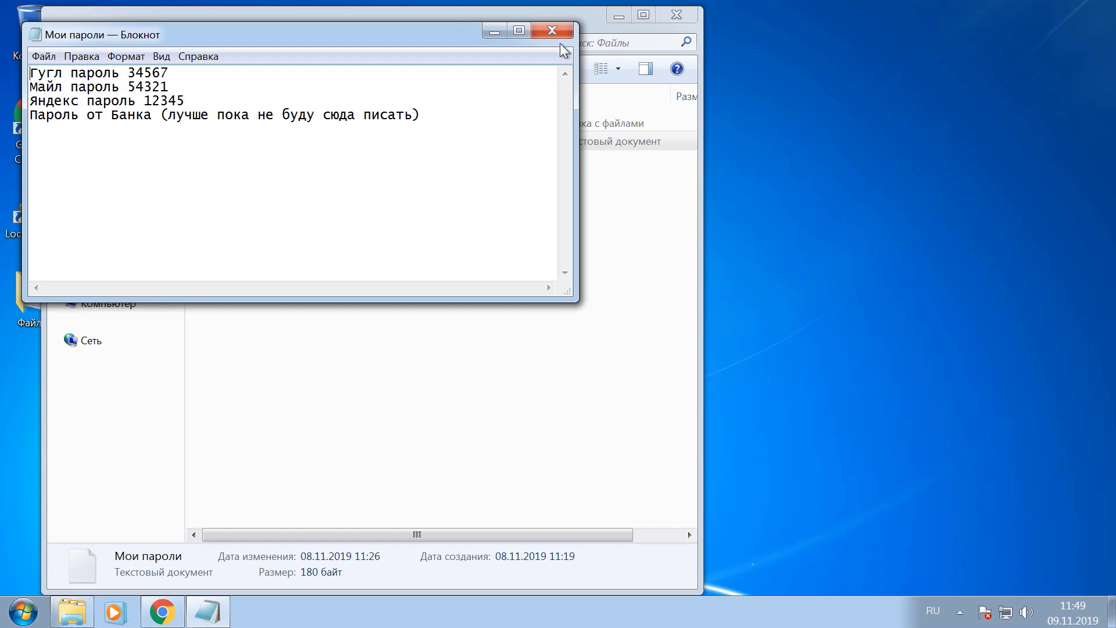
click(553, 32)
click(677, 28)
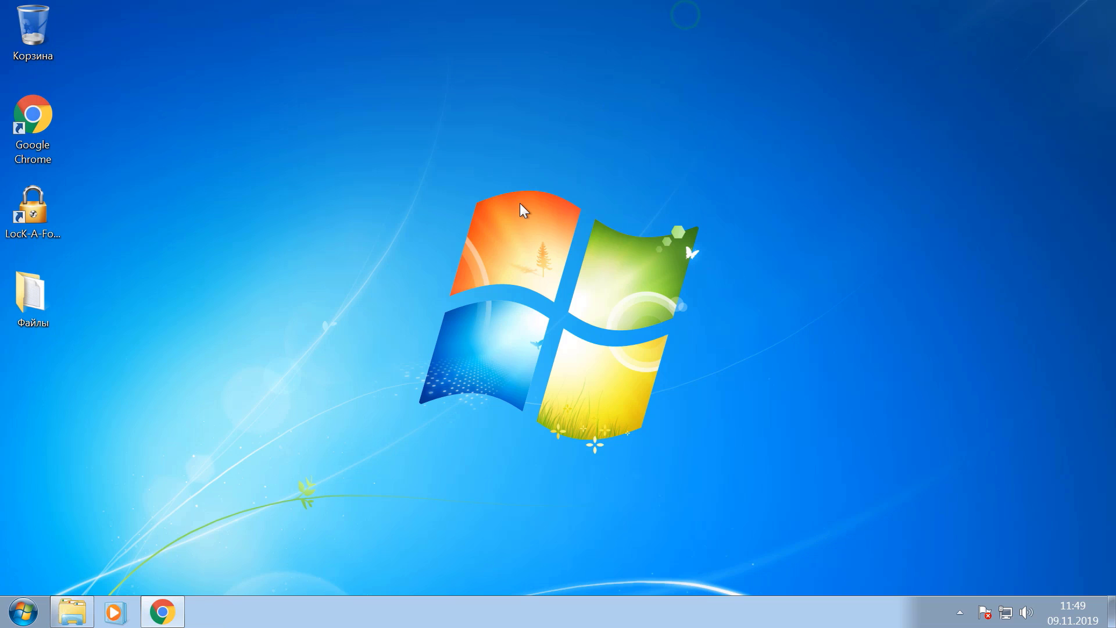
double_click(41, 218)
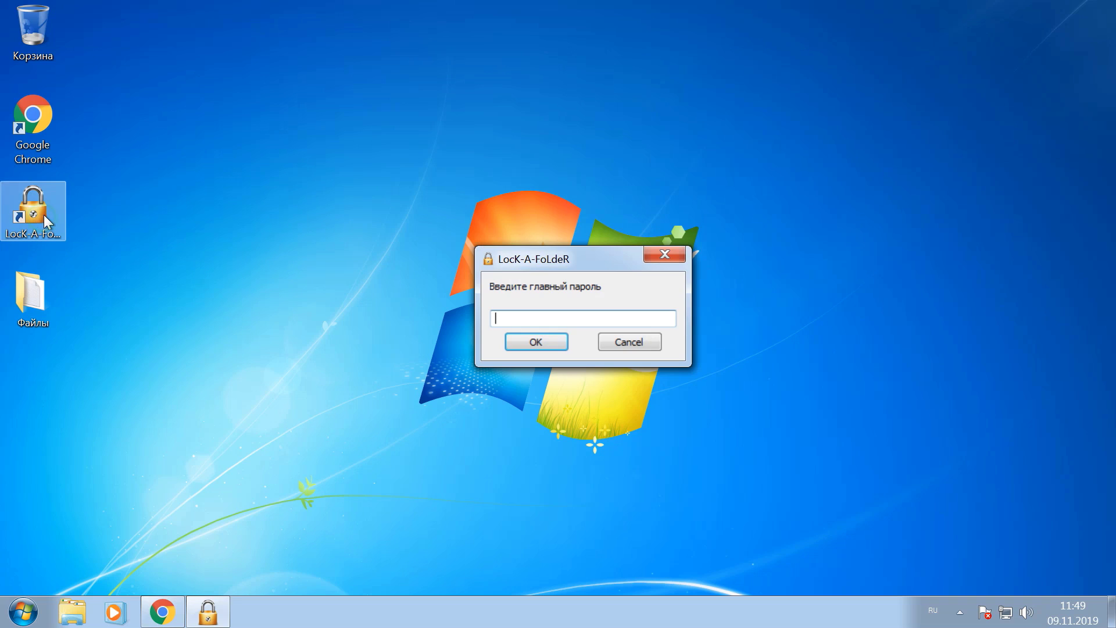
Enter the master password, lock the Файлы folder in LocK-A-FoLdeR, and exit the program
text(12345)
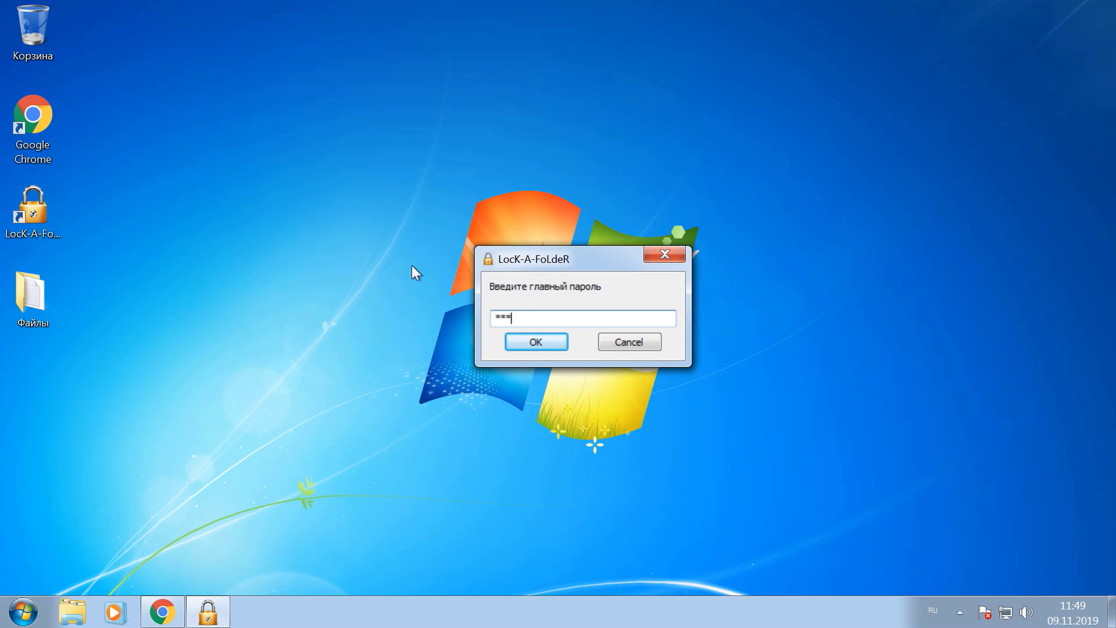
key(Return)
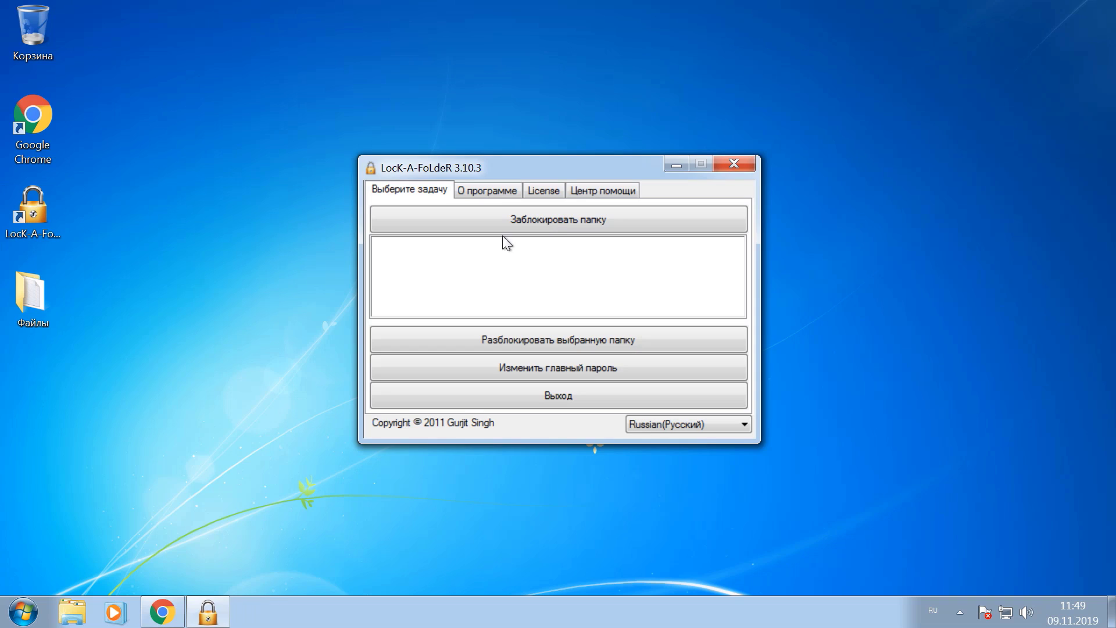
click(551, 224)
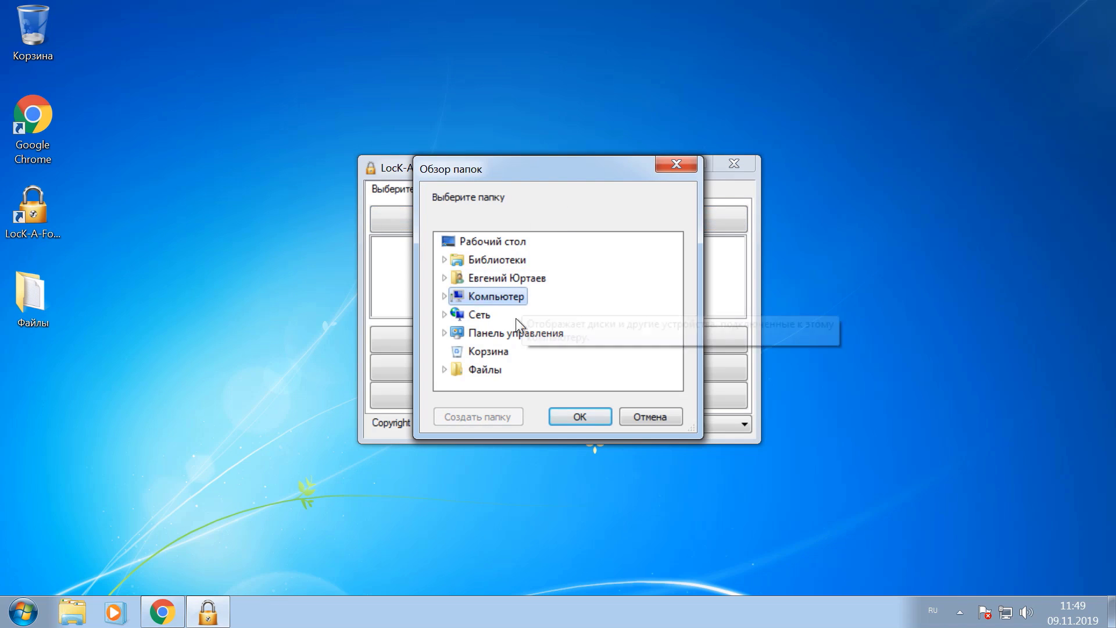
click(479, 375)
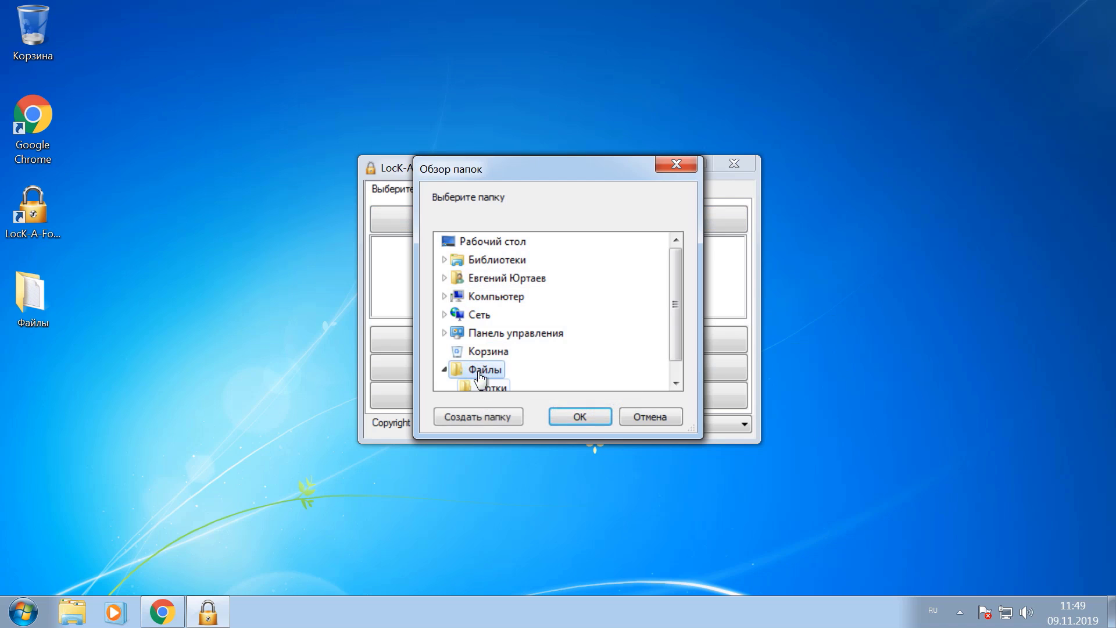
click(573, 414)
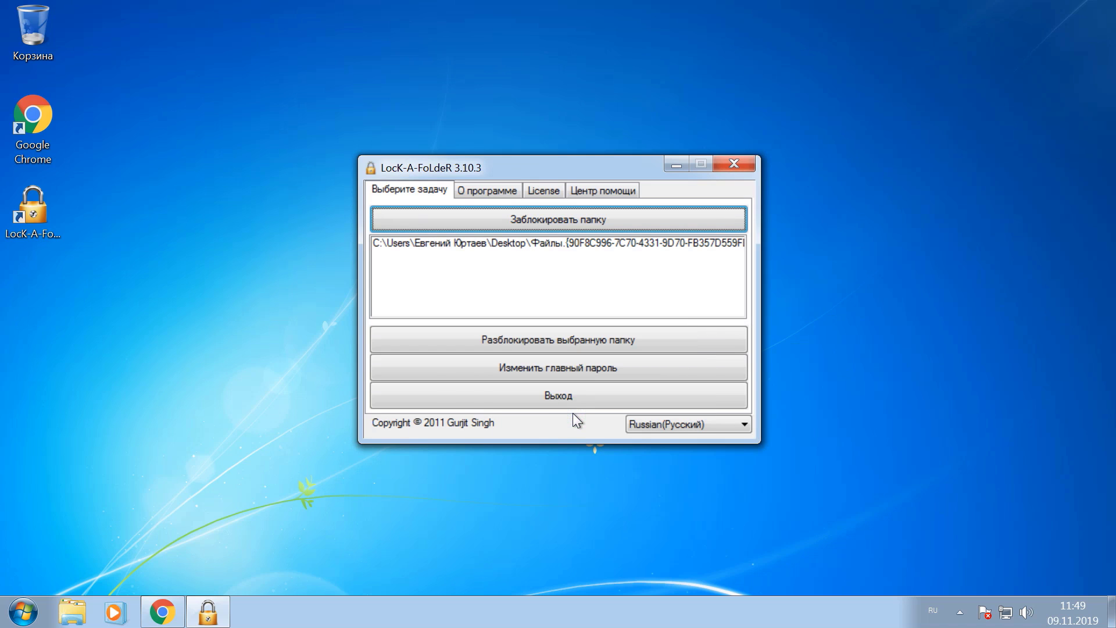
click(559, 396)
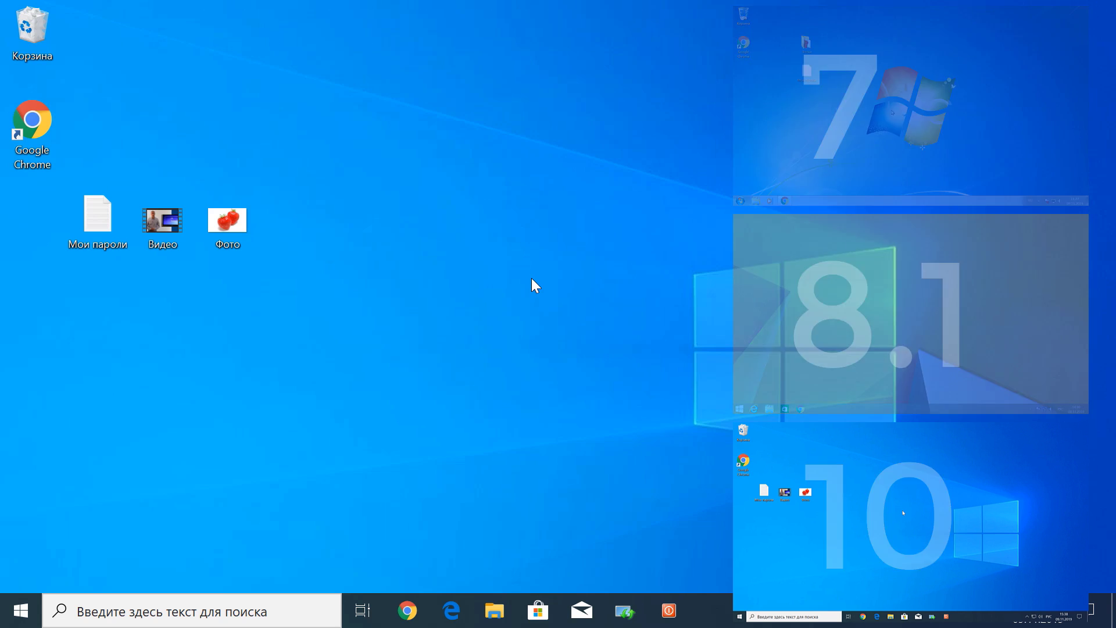
click(493, 609)
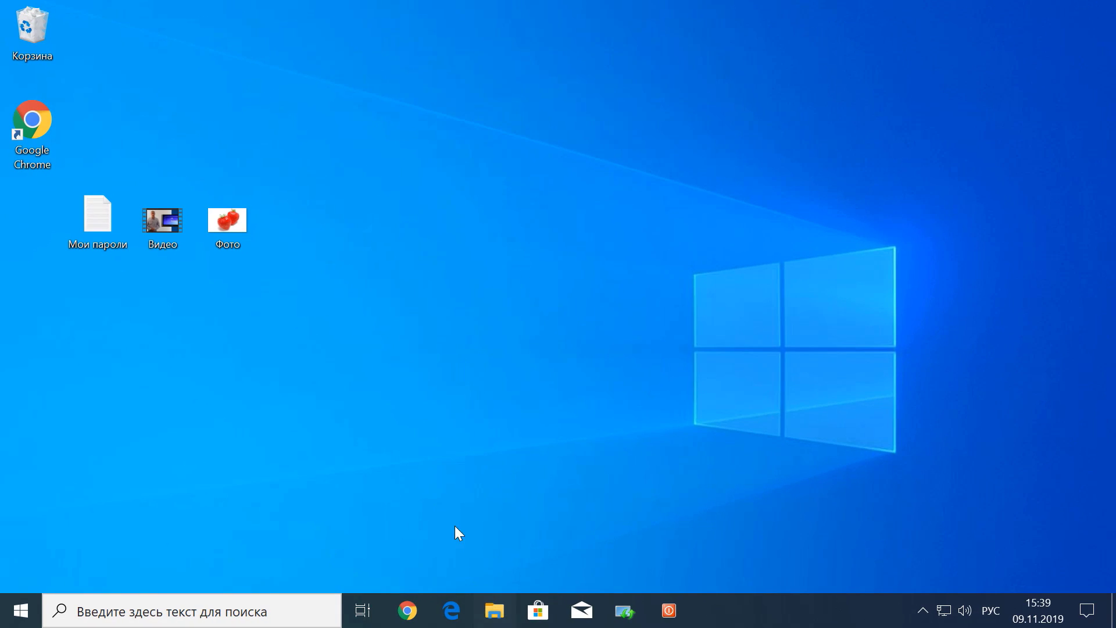
right_click(236, 326)
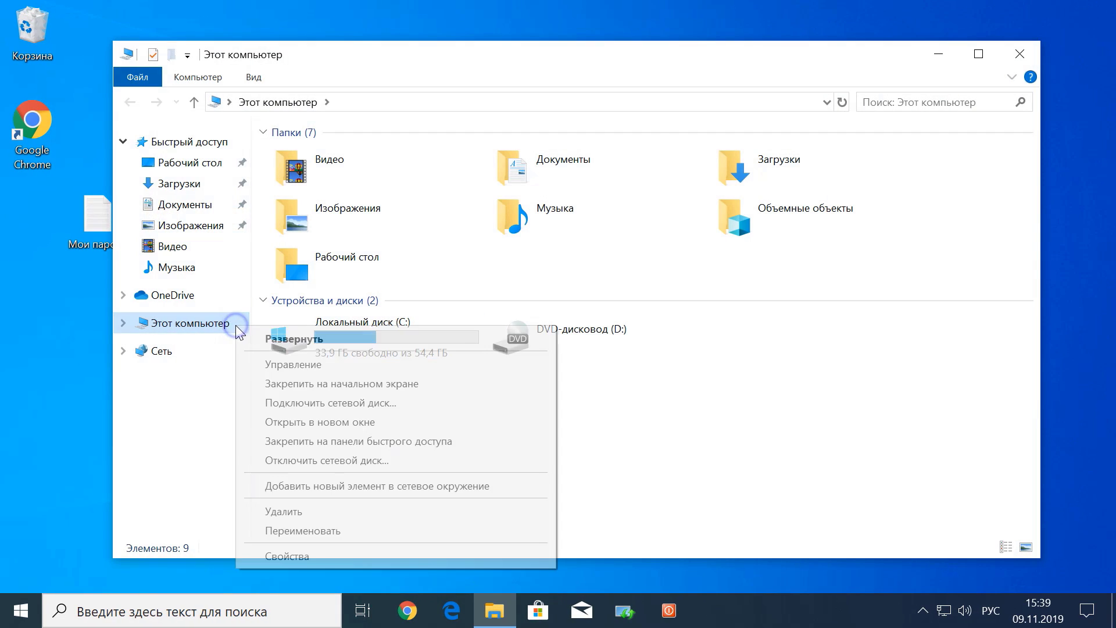
click(318, 552)
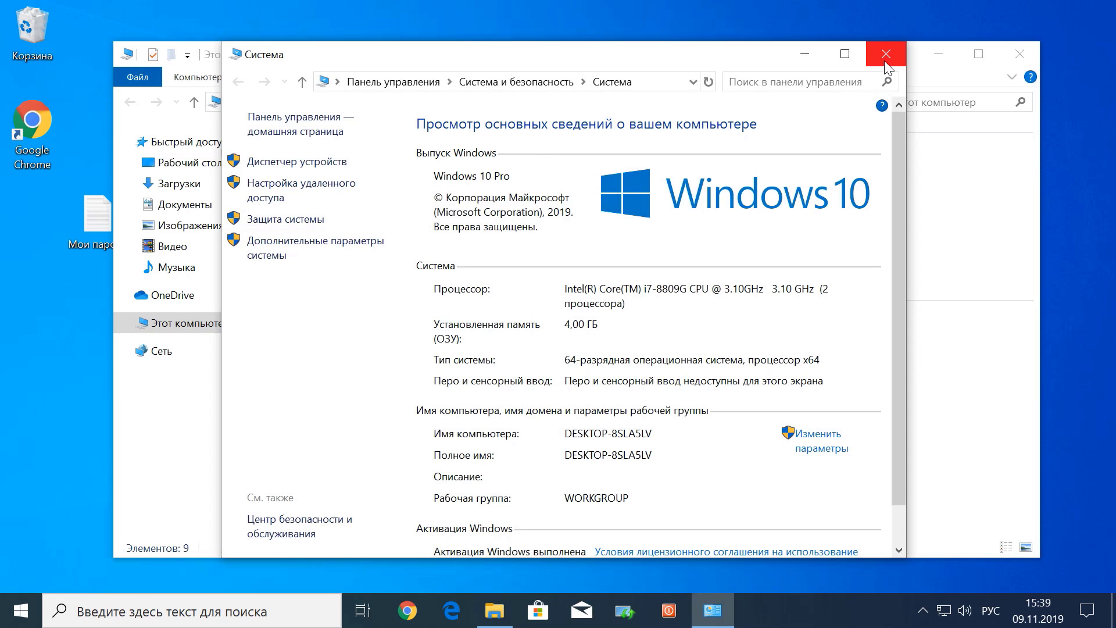
click(888, 55)
click(1020, 54)
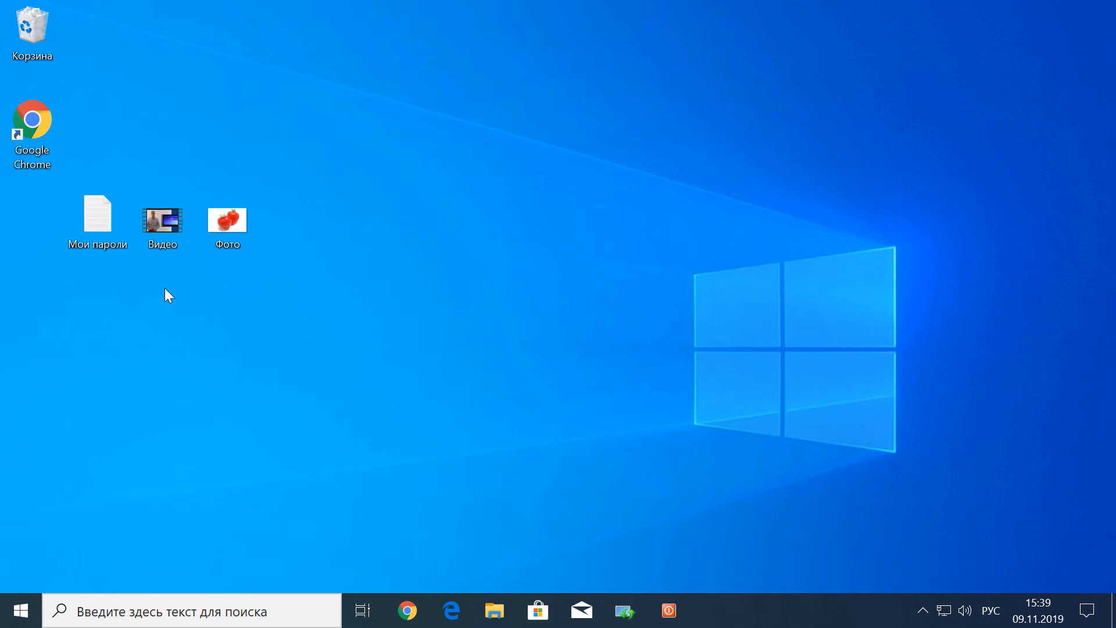
Make a new desktop folder called Файлы and drag Мои пароли, Видео and Фото into it
right_click(117, 310)
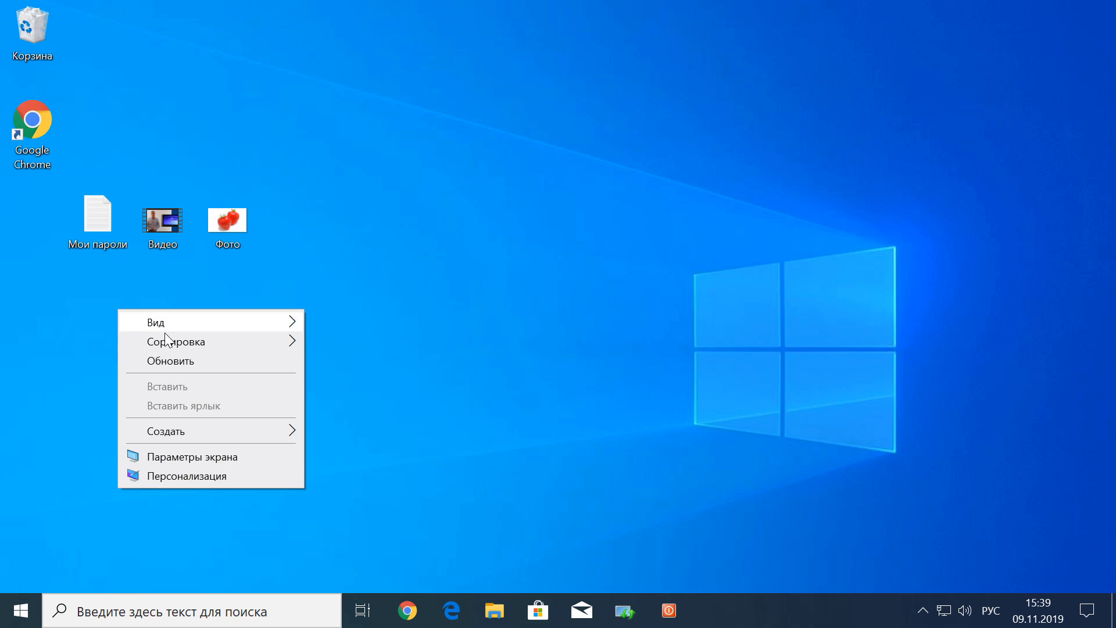
click(218, 434)
click(344, 439)
text(Файлы)
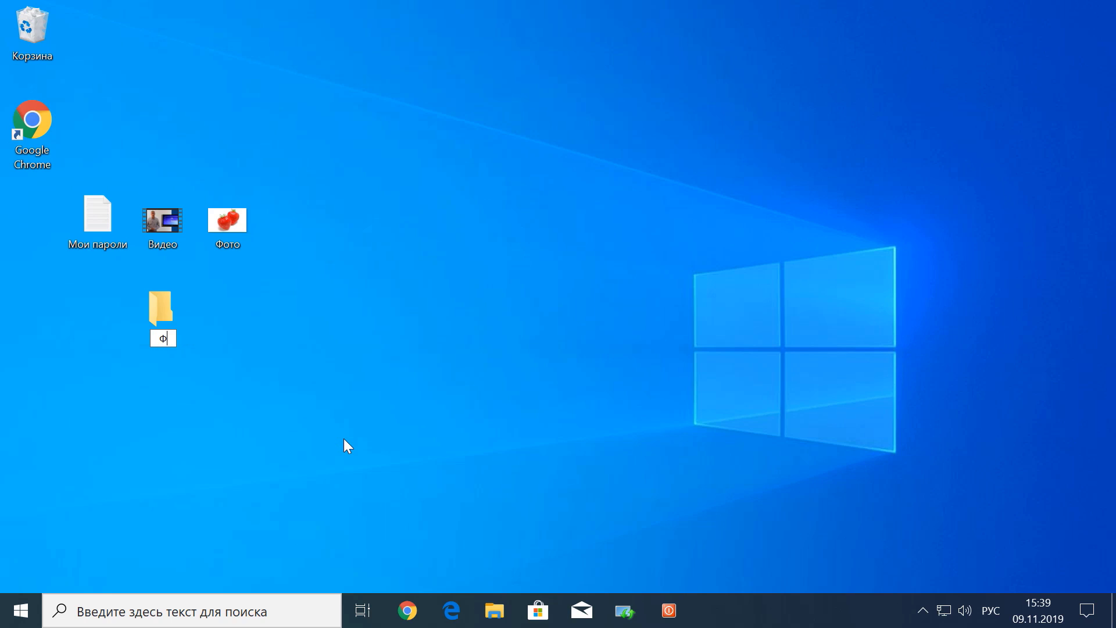
key(Return)
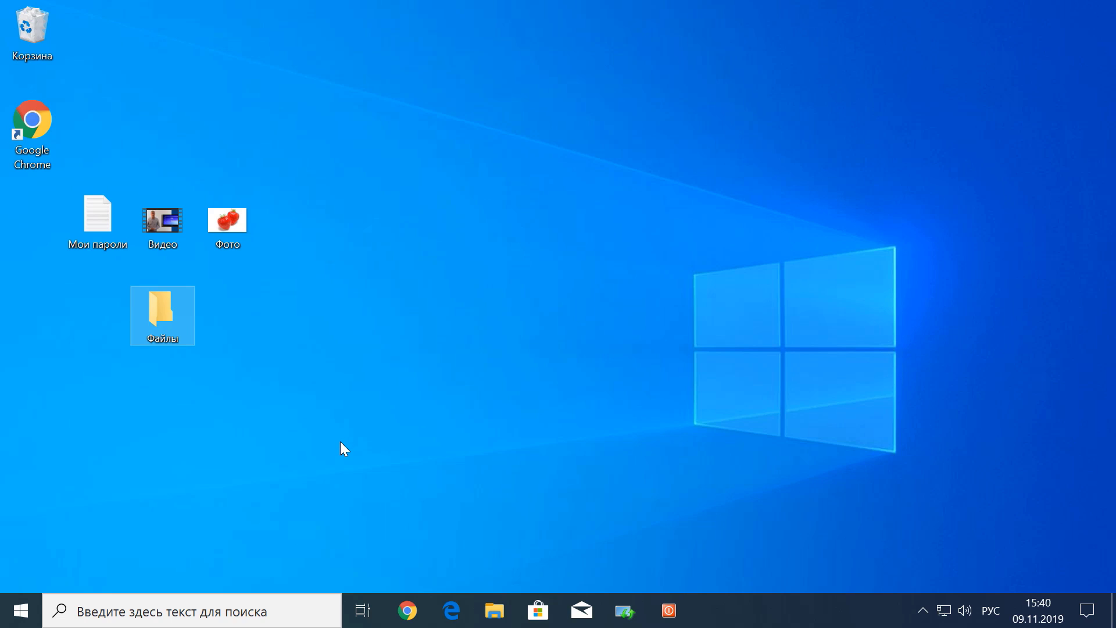
drag(331, 200, 30, 252)
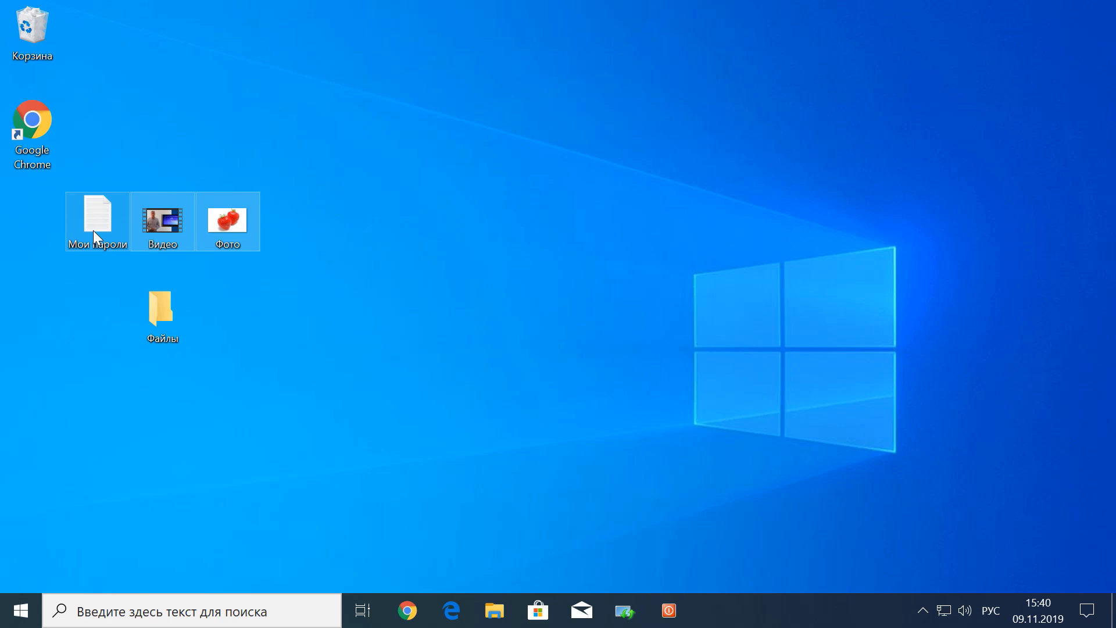
drag(111, 224, 166, 314)
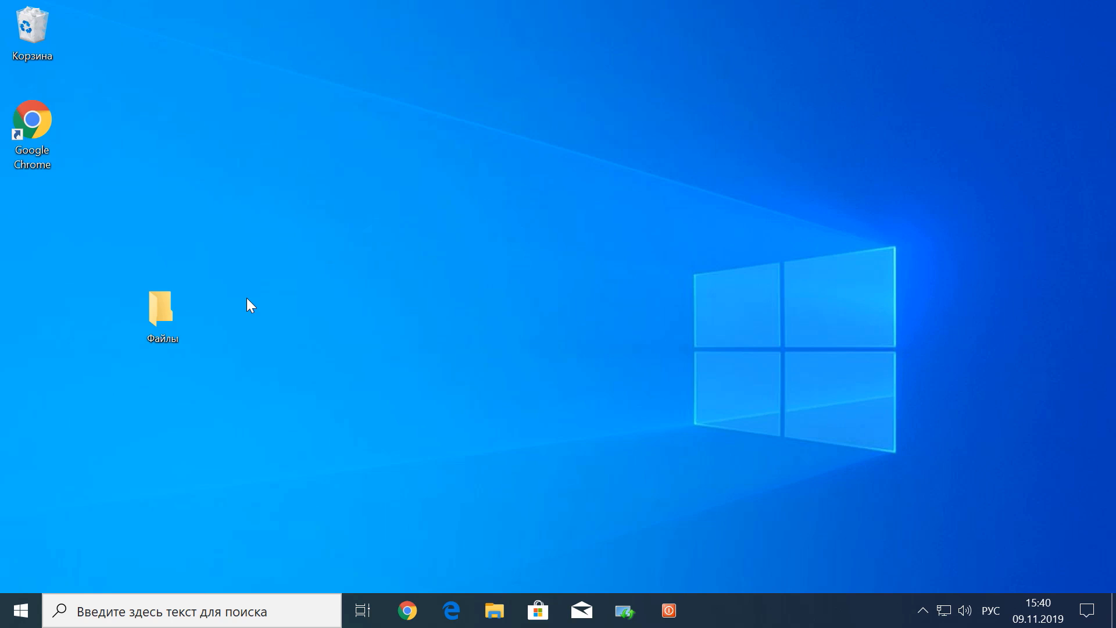
Cut Файлы from the desktop and paste it into Локальный диск (C:)
right_click(160, 309)
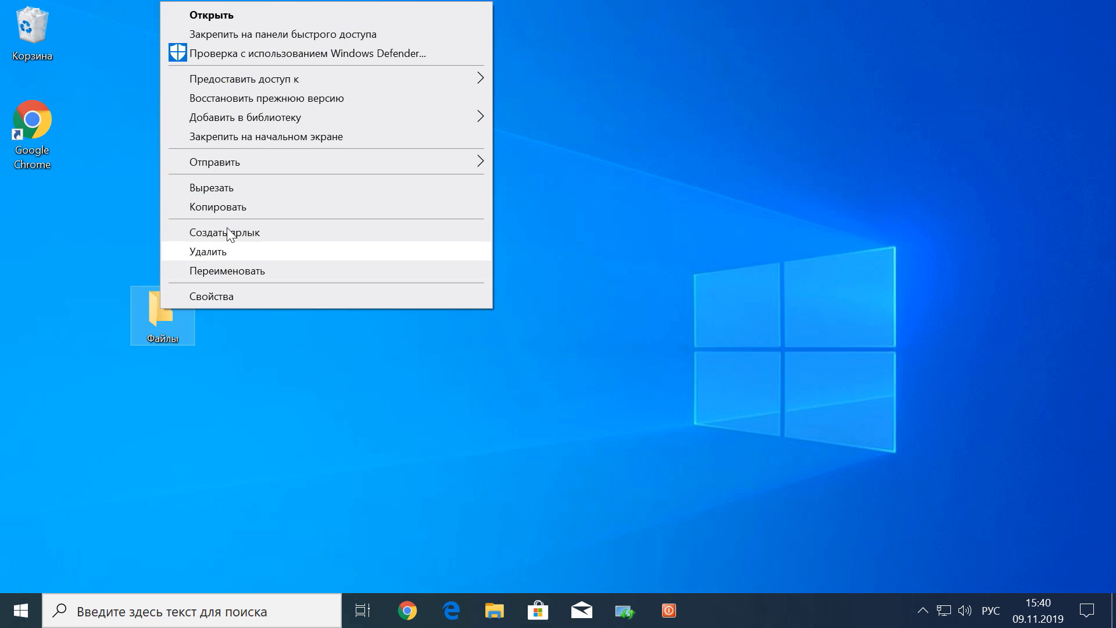
click(225, 184)
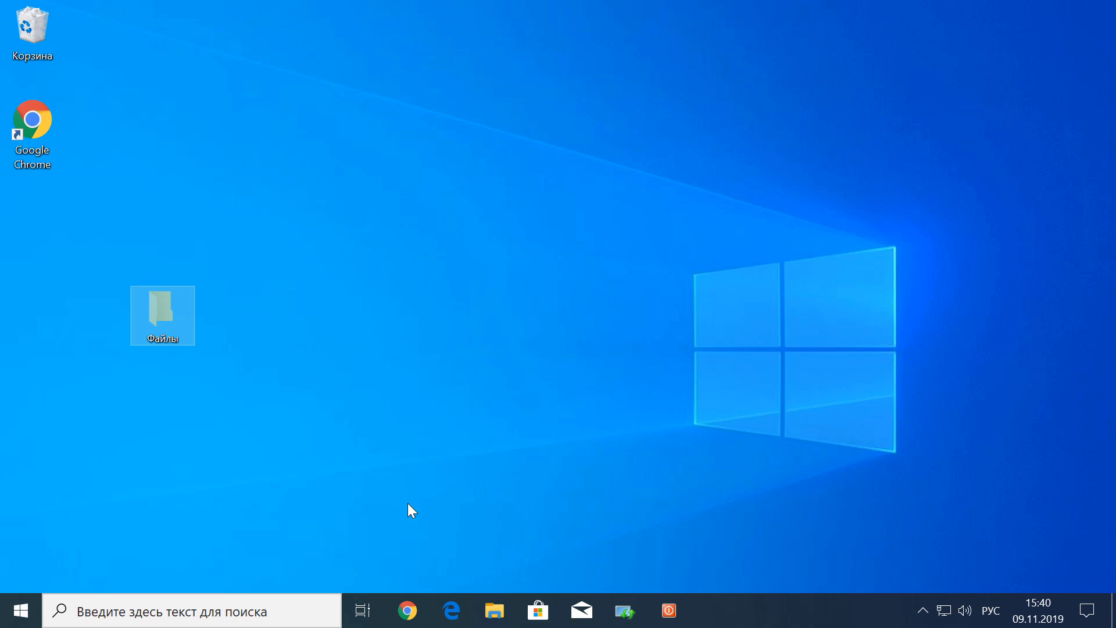
click(495, 609)
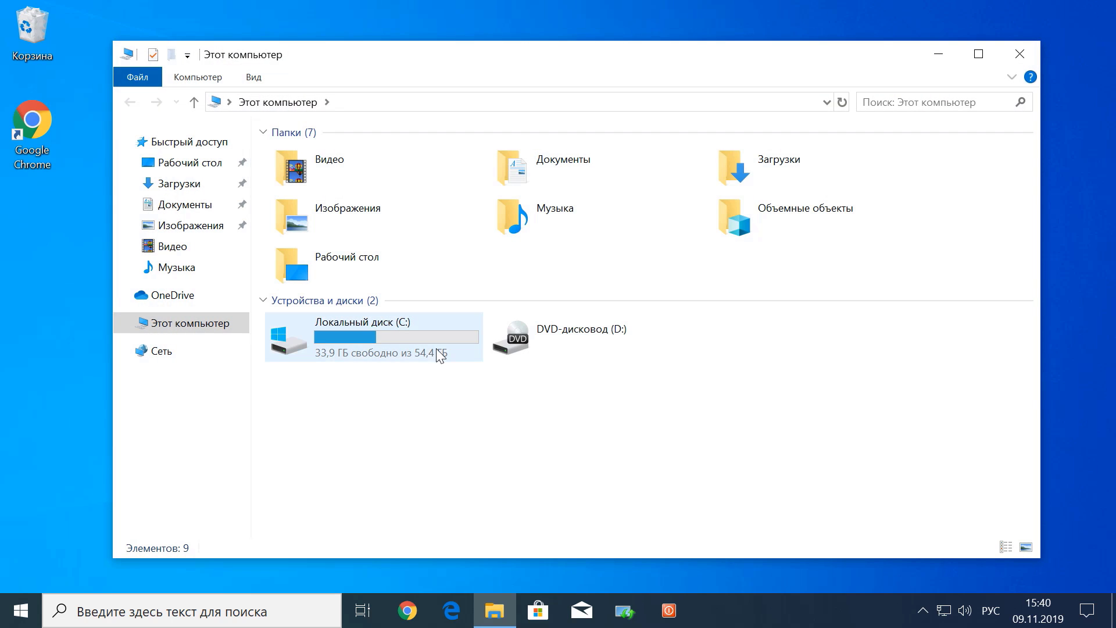
click(422, 345)
click(422, 346)
right_click(351, 271)
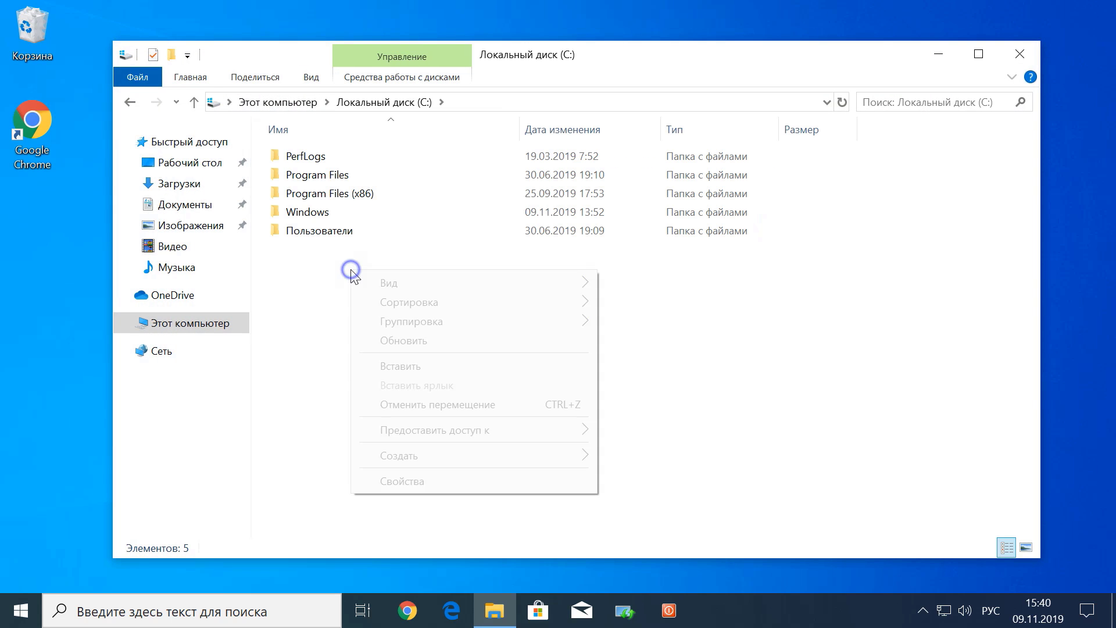
click(428, 368)
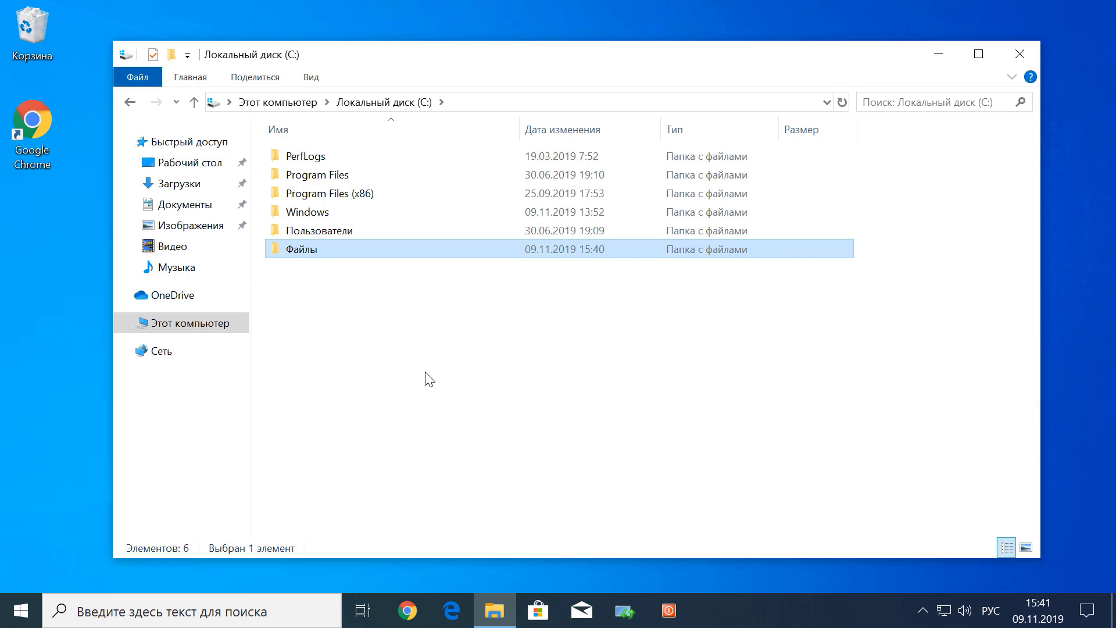
Enable 'Encrypt contents' on C:\Файлы and apply it to the folder, subfolders and files
click(345, 251)
right_click(345, 251)
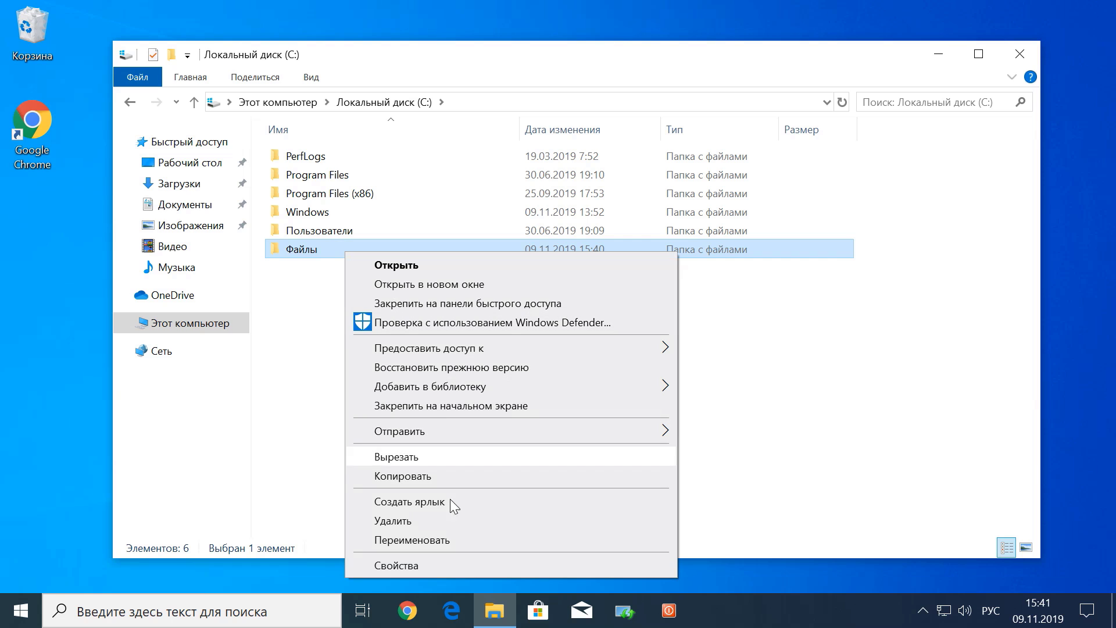
click(434, 565)
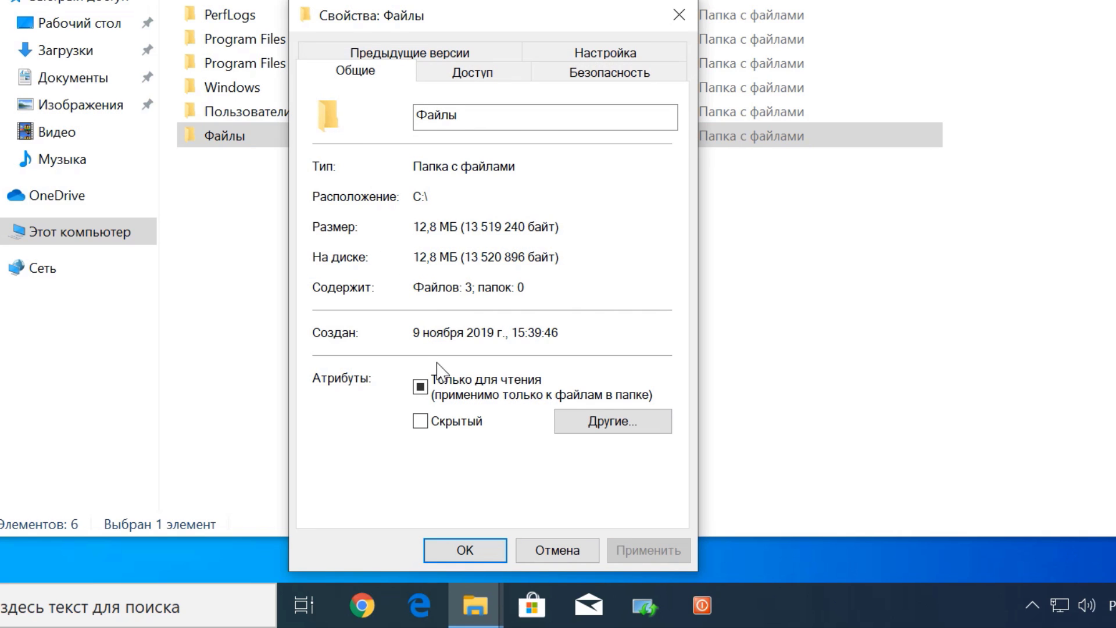
click(617, 433)
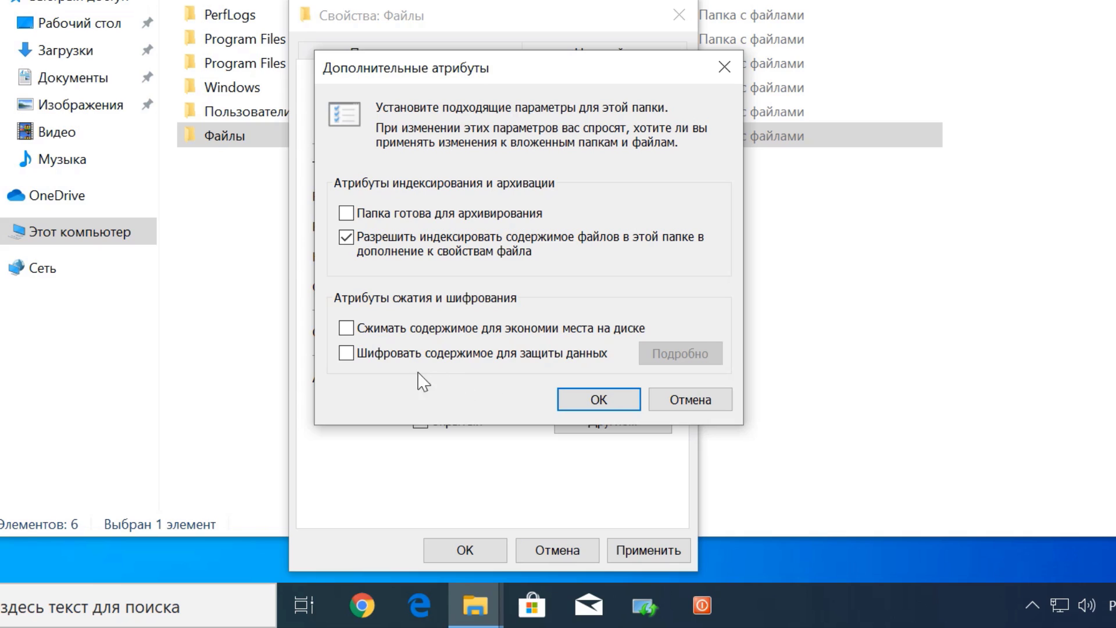
click(348, 355)
click(597, 400)
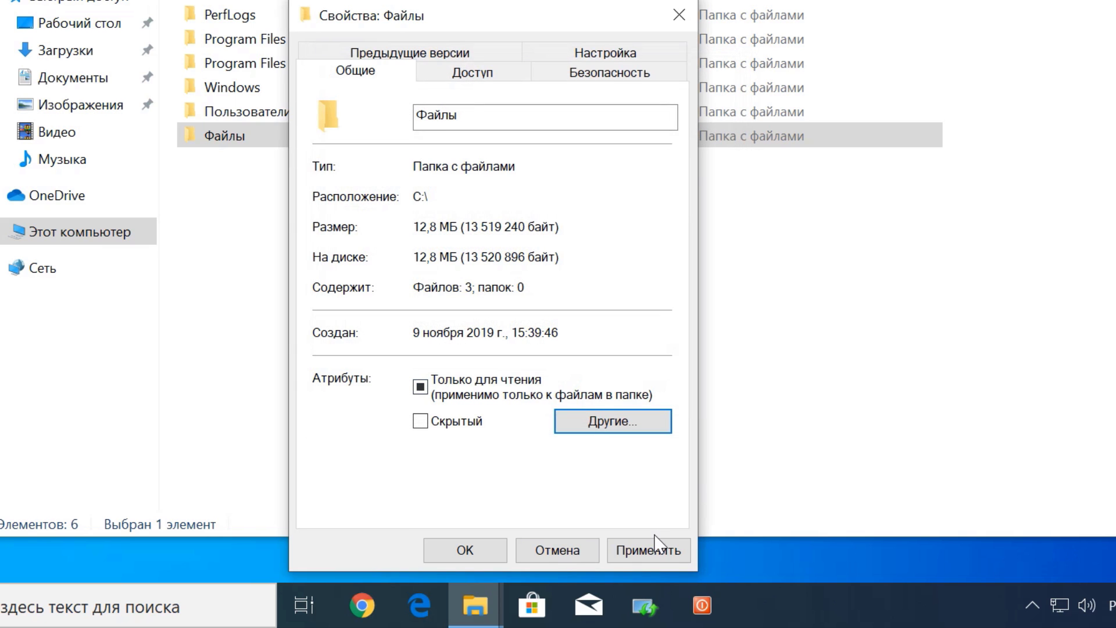
click(649, 555)
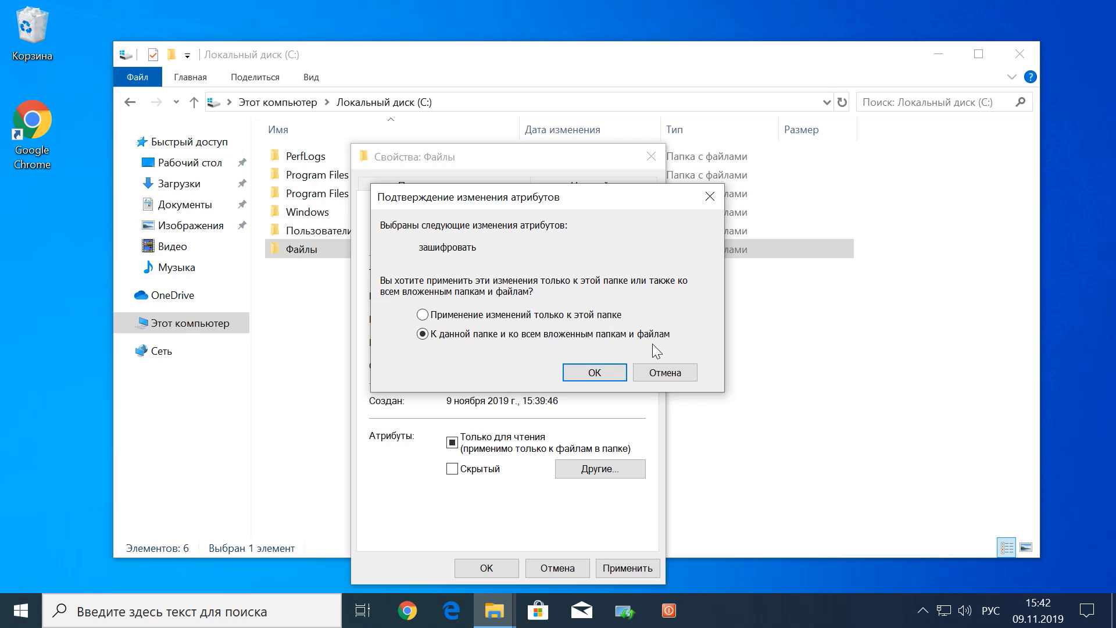
click(598, 372)
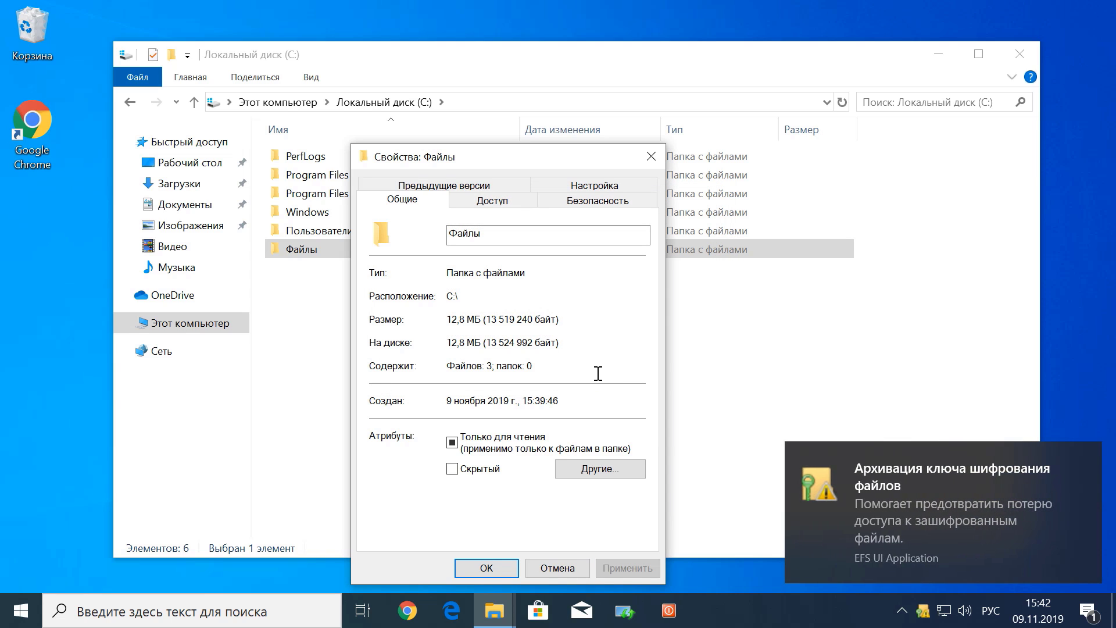
Close the Файлы properties and open the EFS key backup prompt from the system tray
click(492, 567)
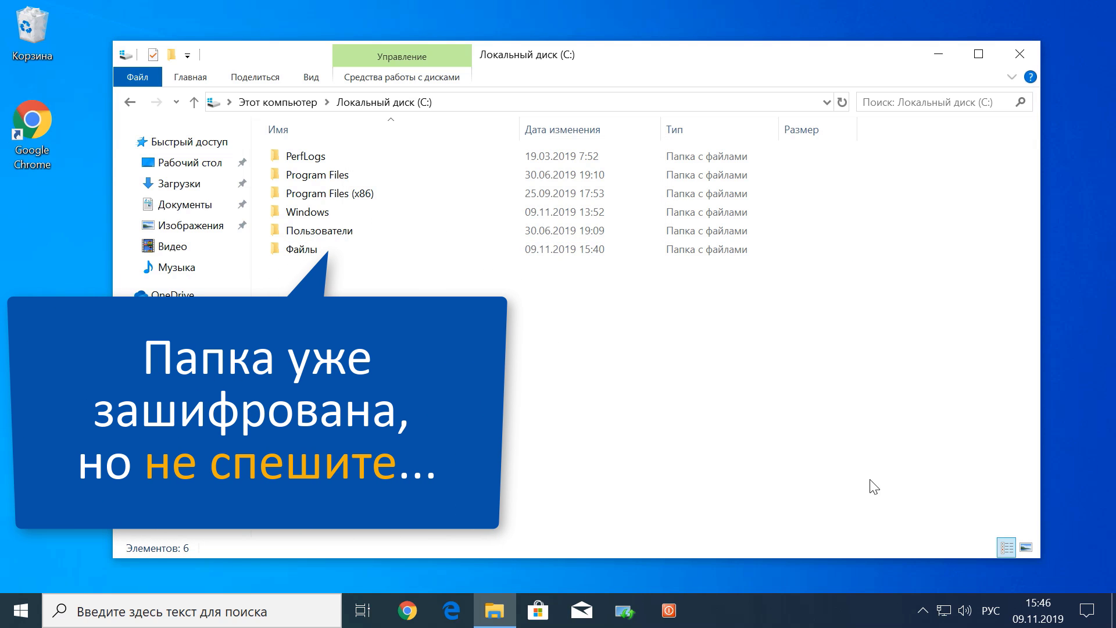
click(923, 610)
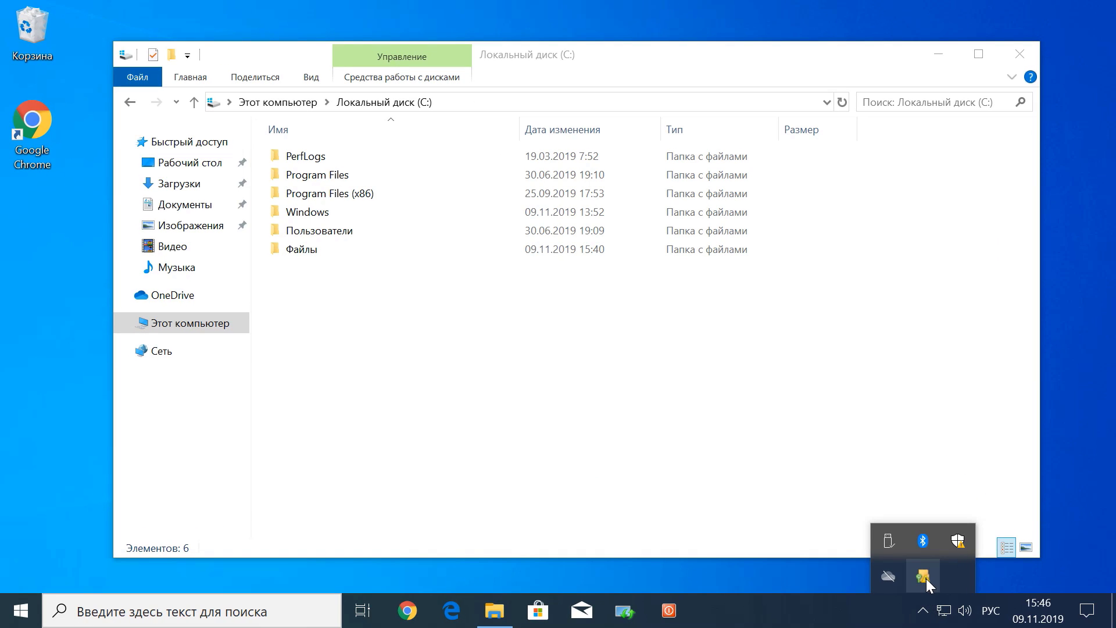
click(924, 576)
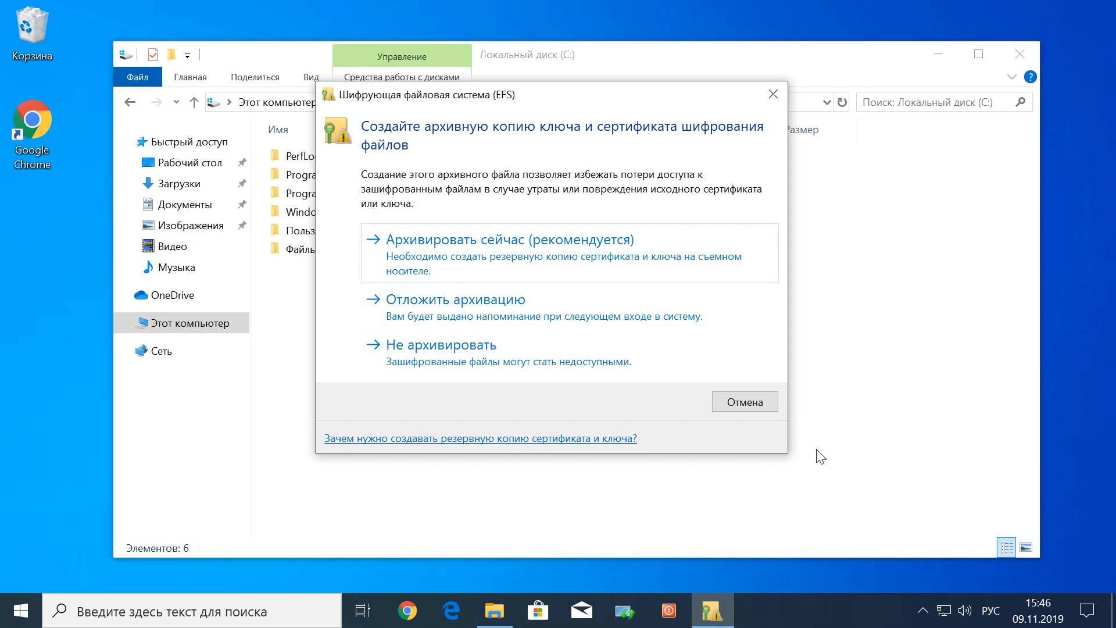
Start backing up the encryption key now, keeping the PFX export format
click(545, 257)
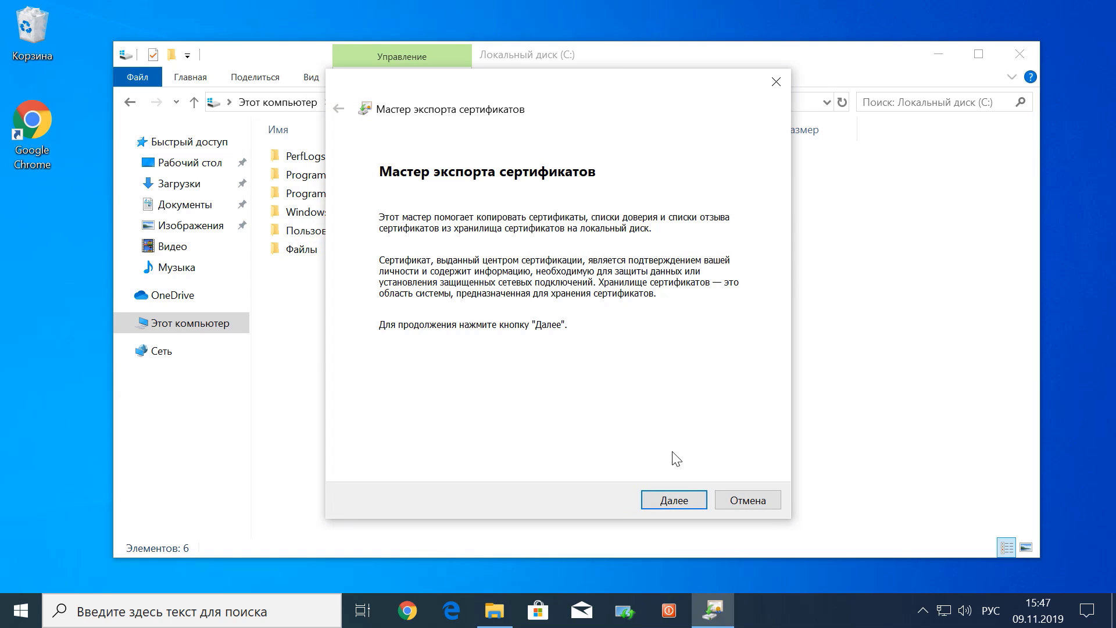
click(680, 504)
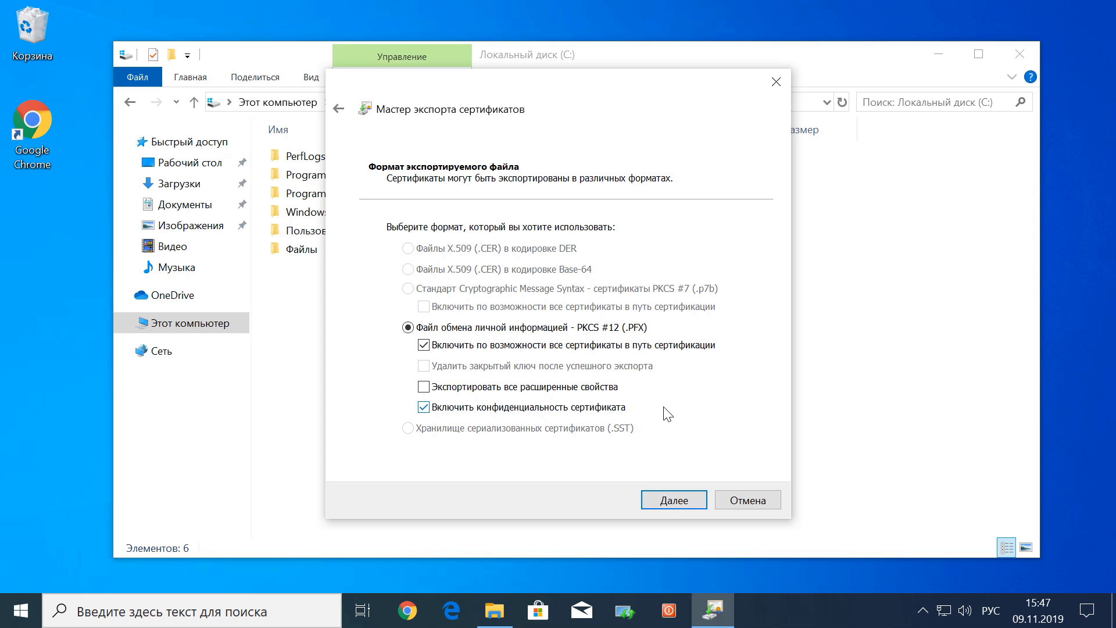
click(669, 504)
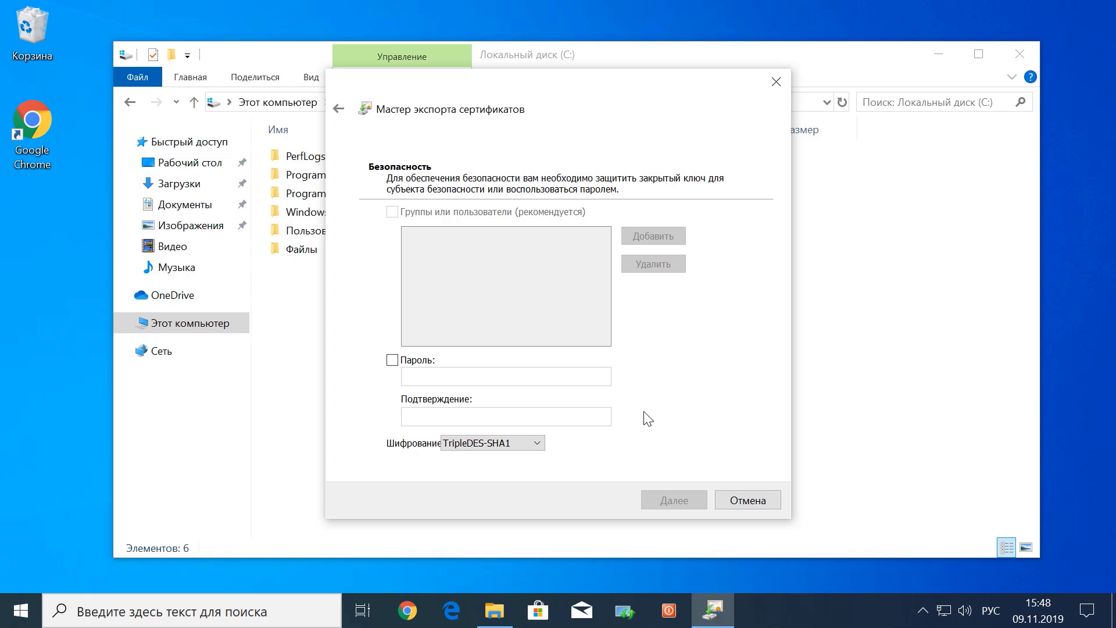
Protect the exported key with a password, entering it and confirming it
click(392, 361)
click(412, 379)
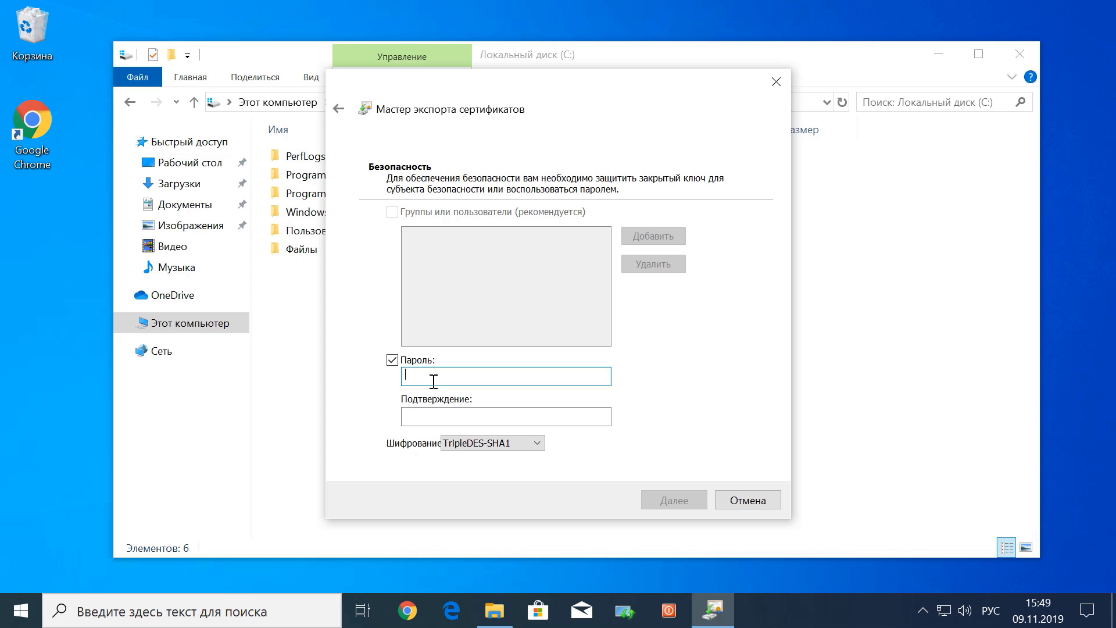
text(12345)
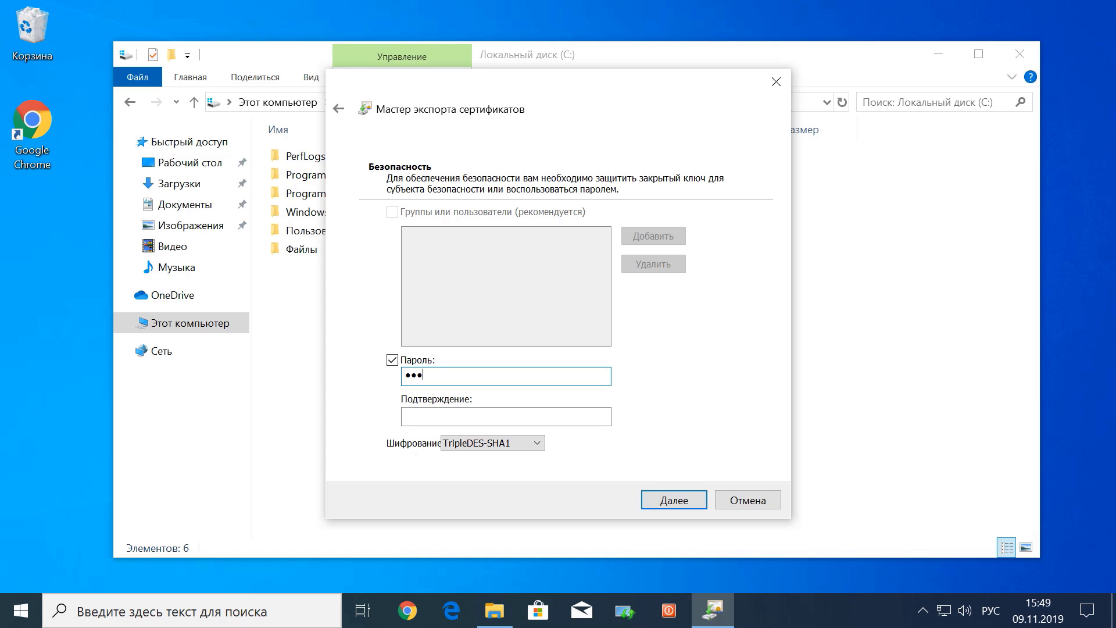
click(412, 417)
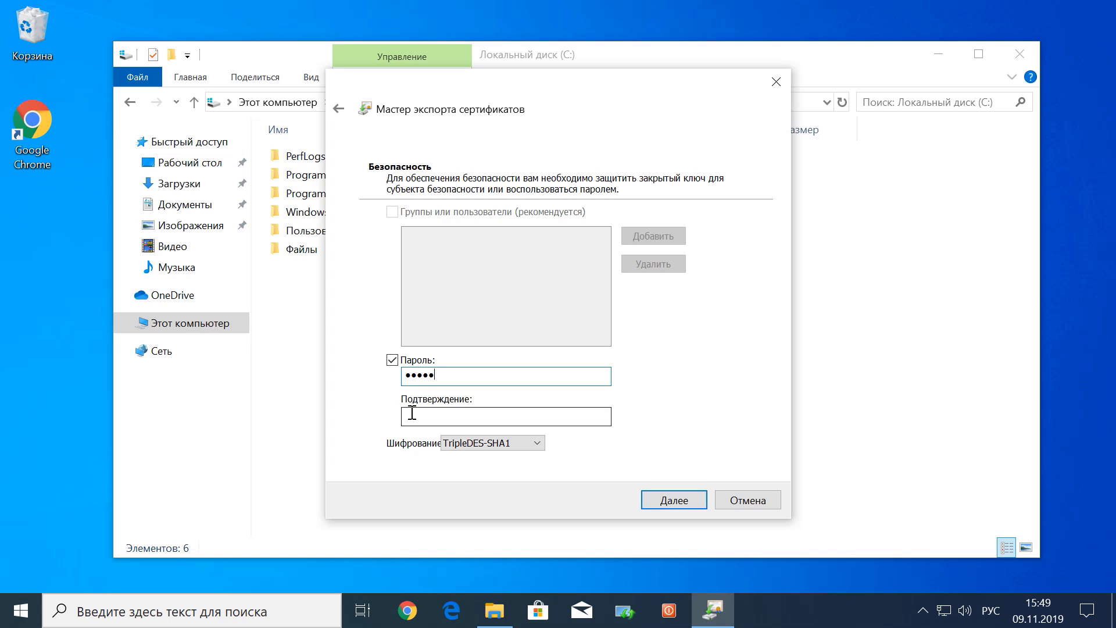
text(12345)
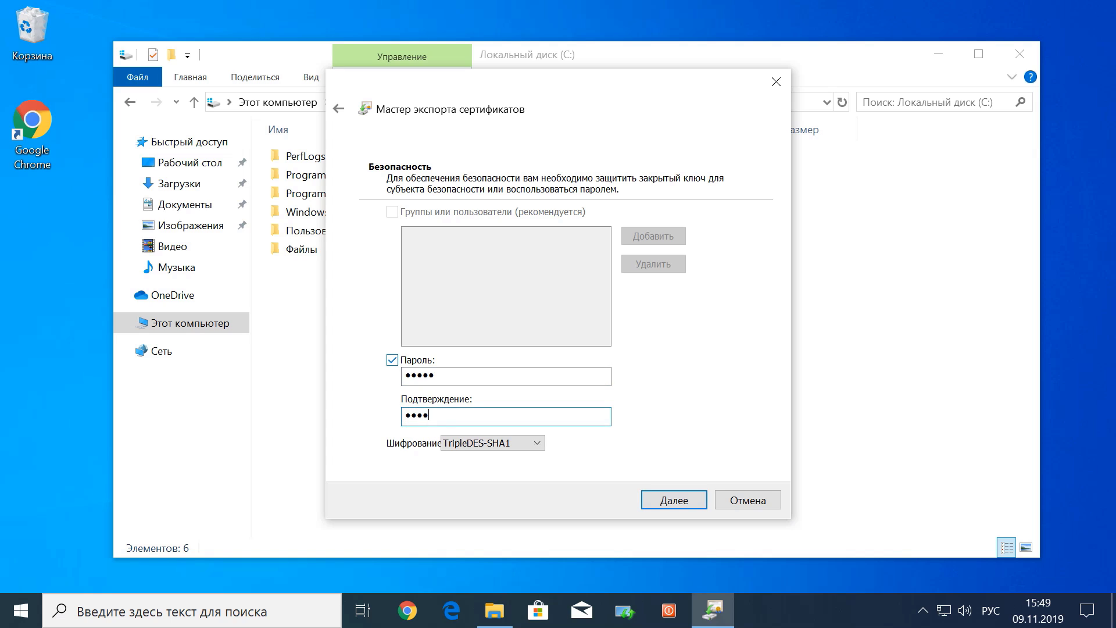
click(662, 498)
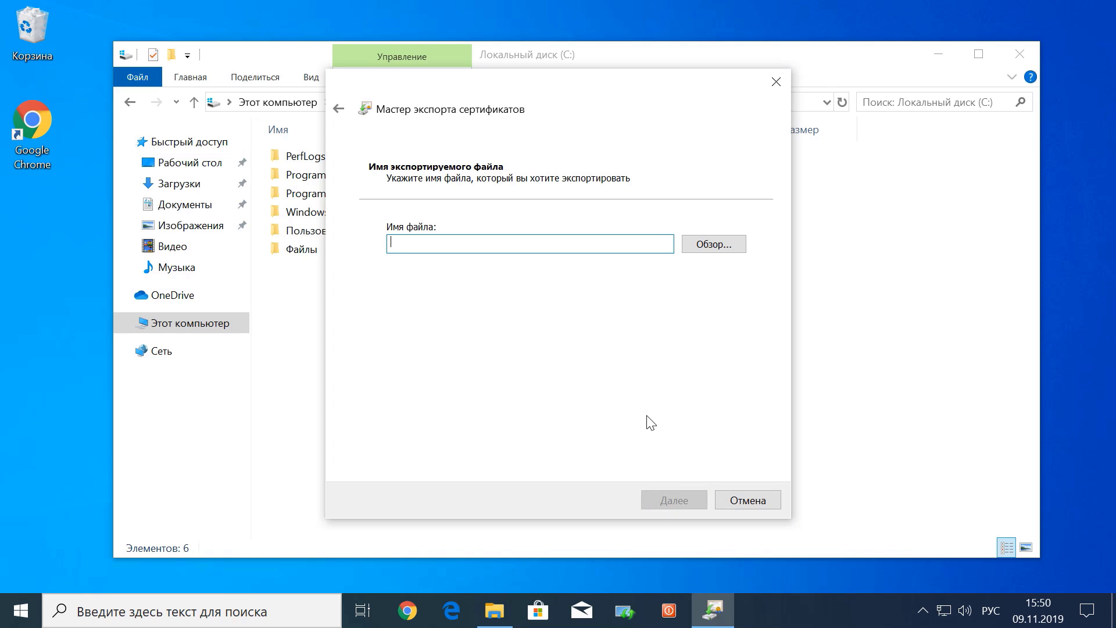
Enter a name for the export file and continue to the summary page
key(alt+shift)
text(urtaev_r)
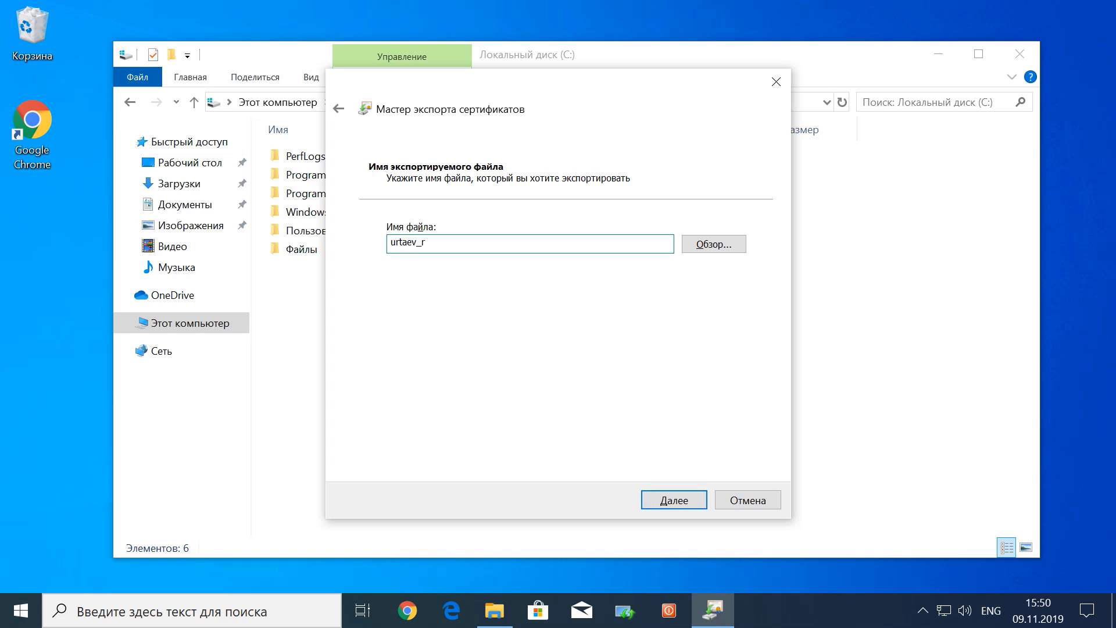
text(u)
click(715, 245)
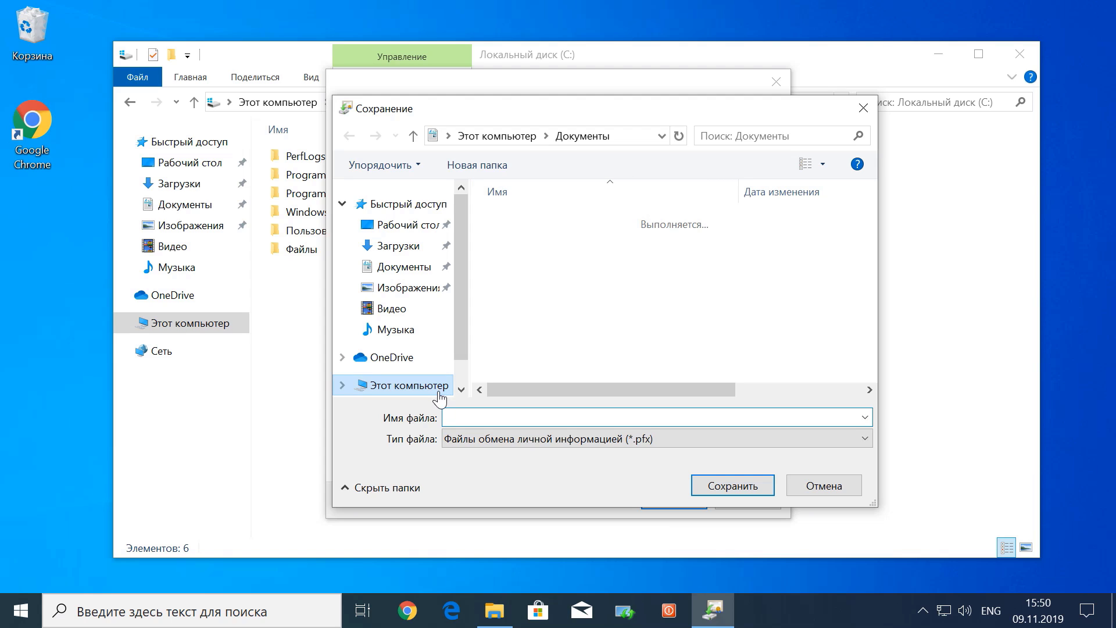
click(821, 488)
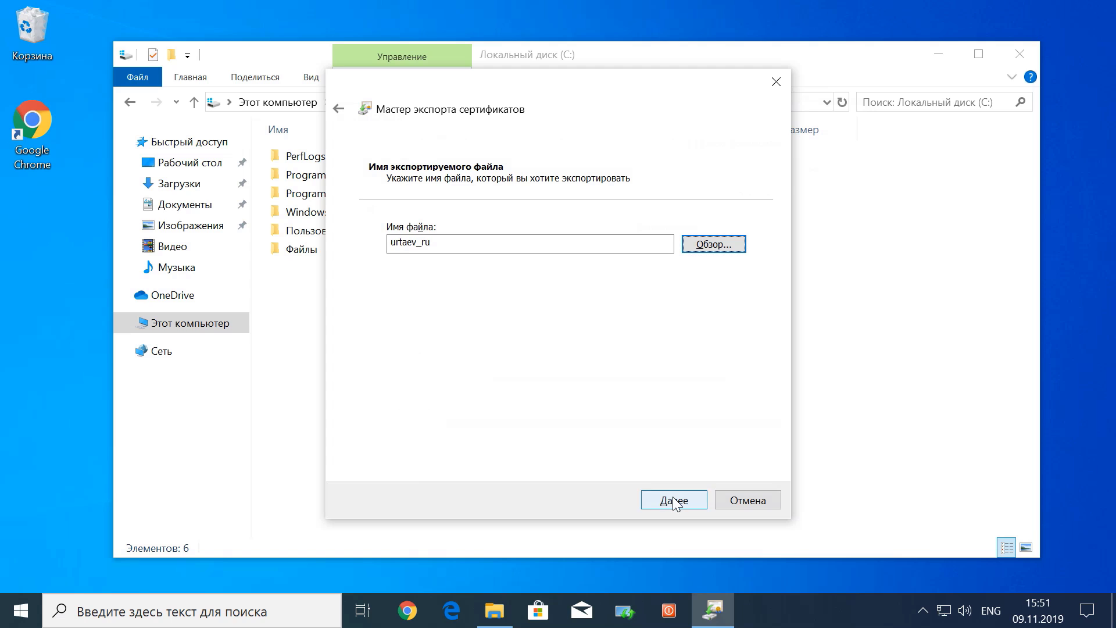
click(674, 501)
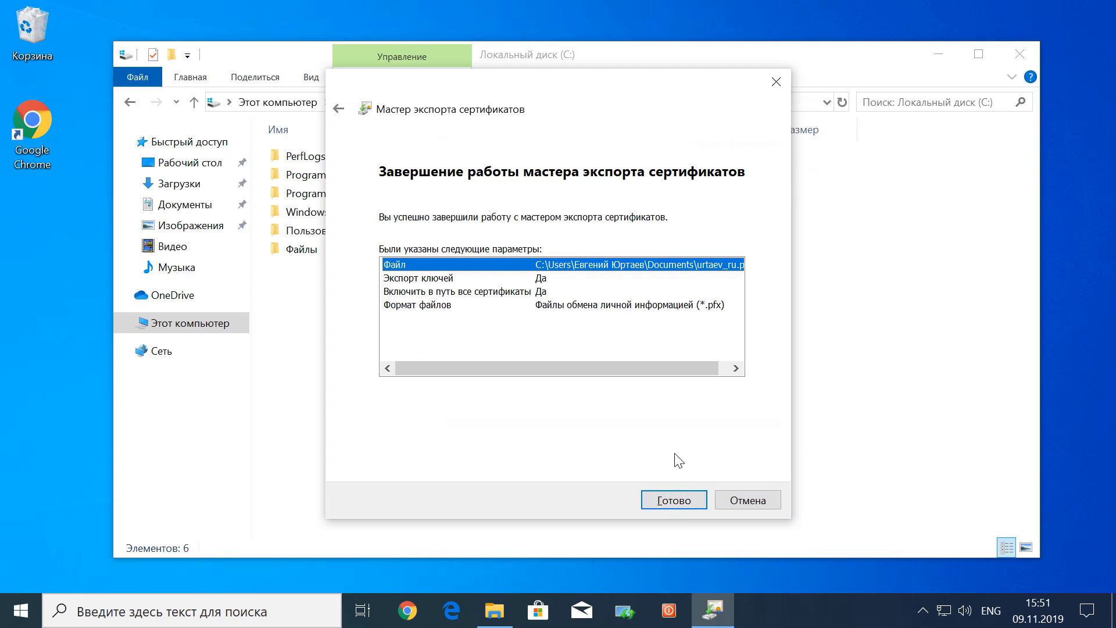
Finish the key export, check the 2.57 KB .pfx file in Документы, then reopen File Explorer
click(677, 504)
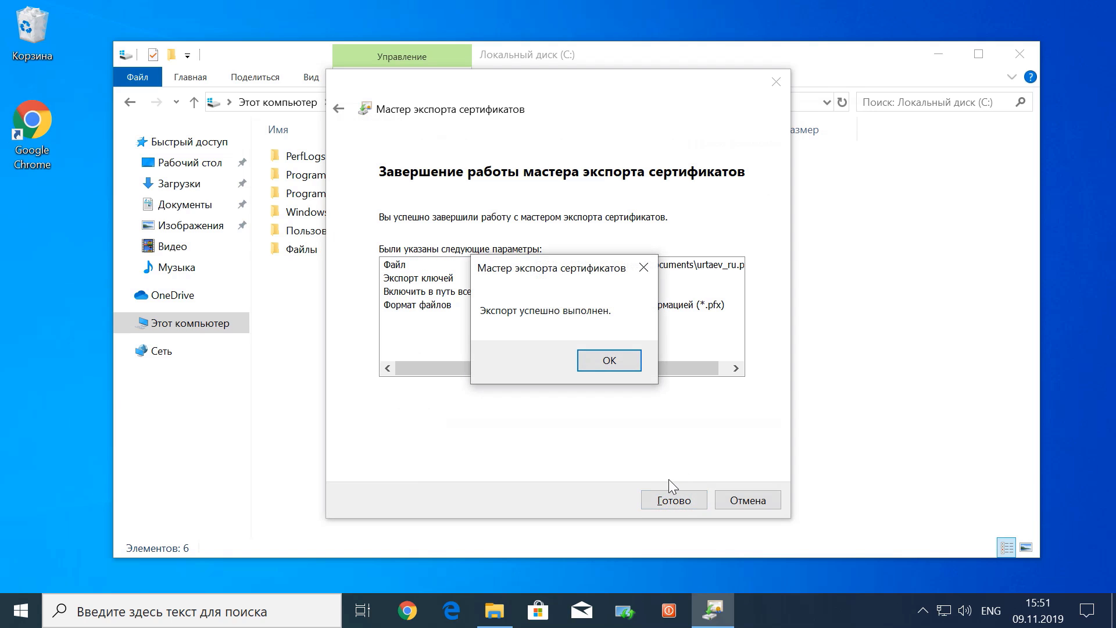
click(620, 365)
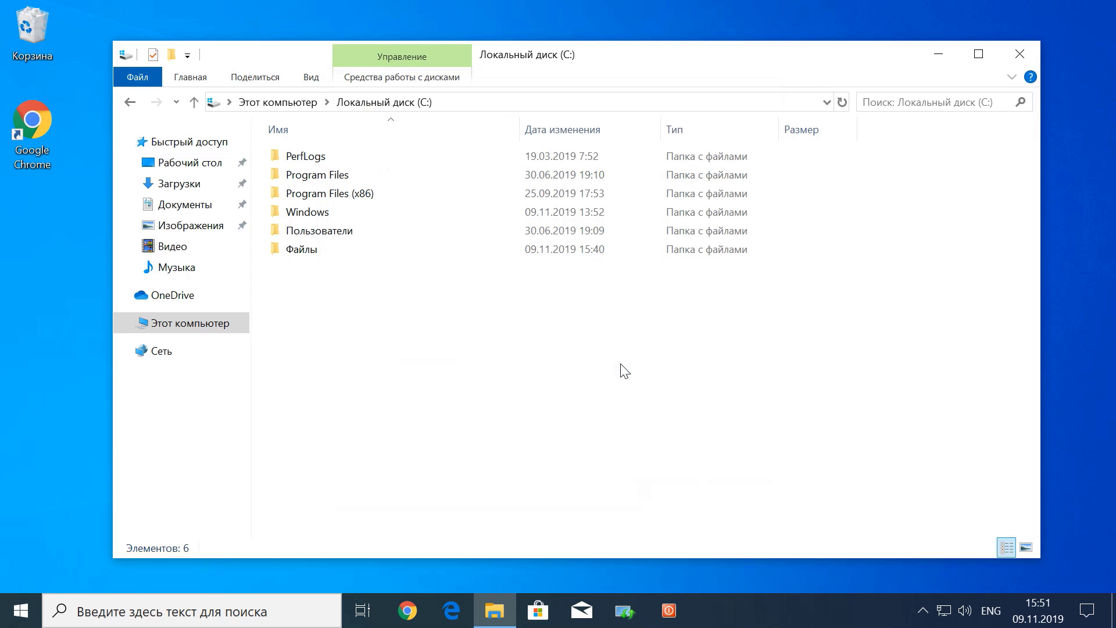
click(199, 204)
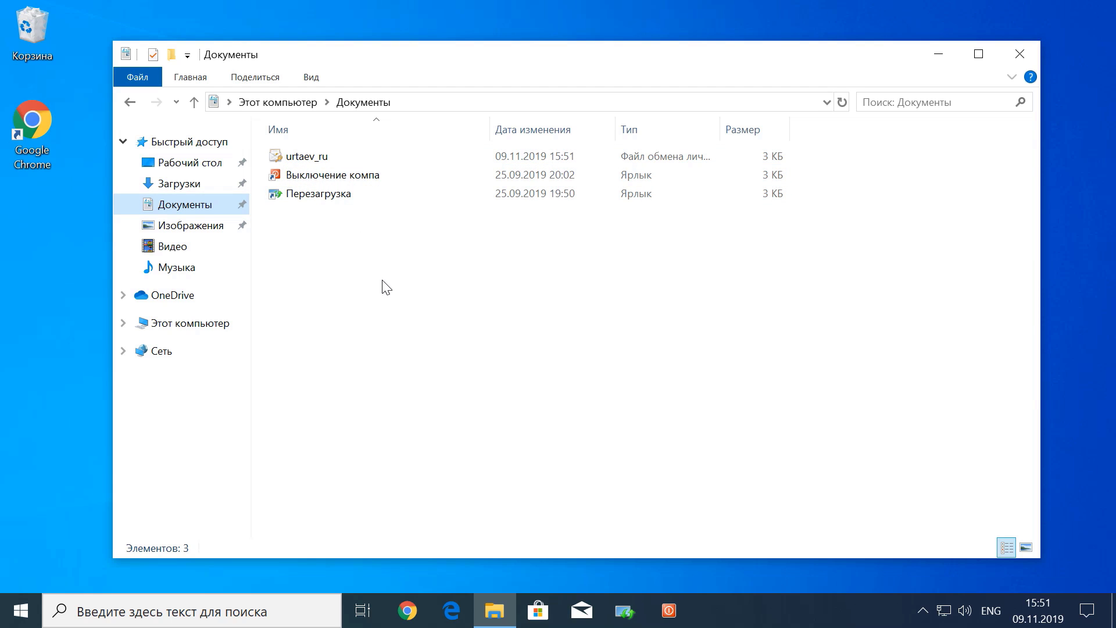
click(332, 158)
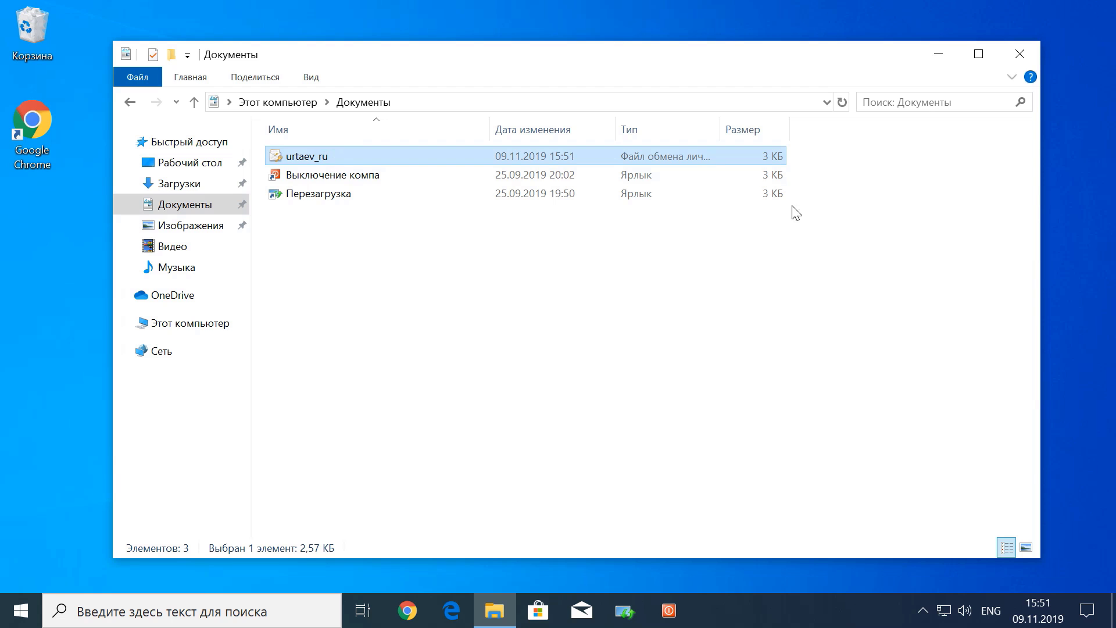
click(1019, 54)
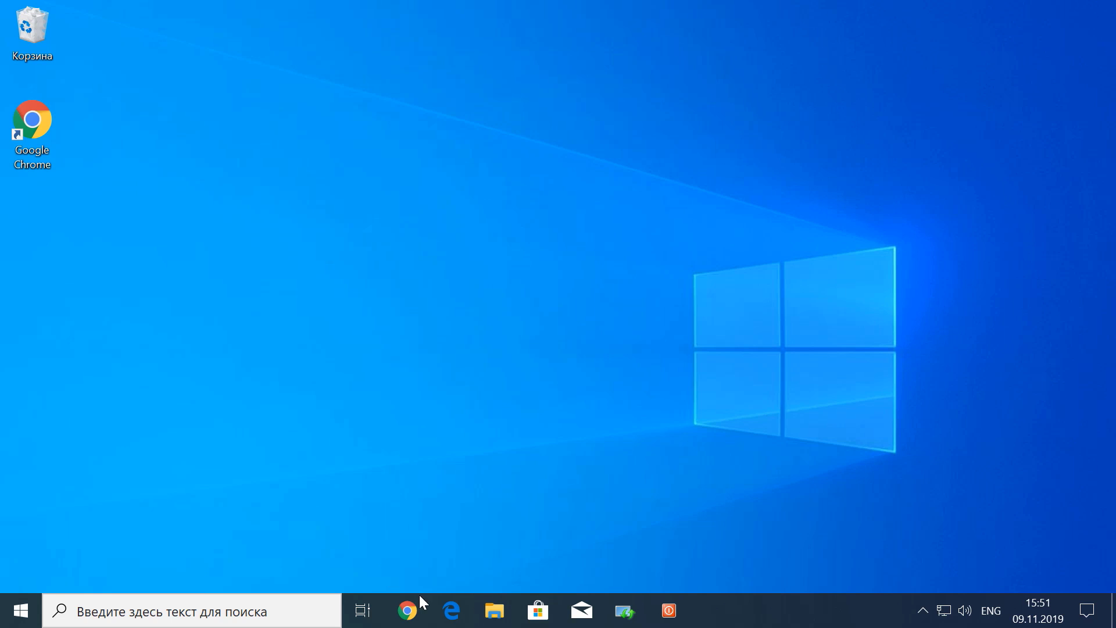
click(494, 610)
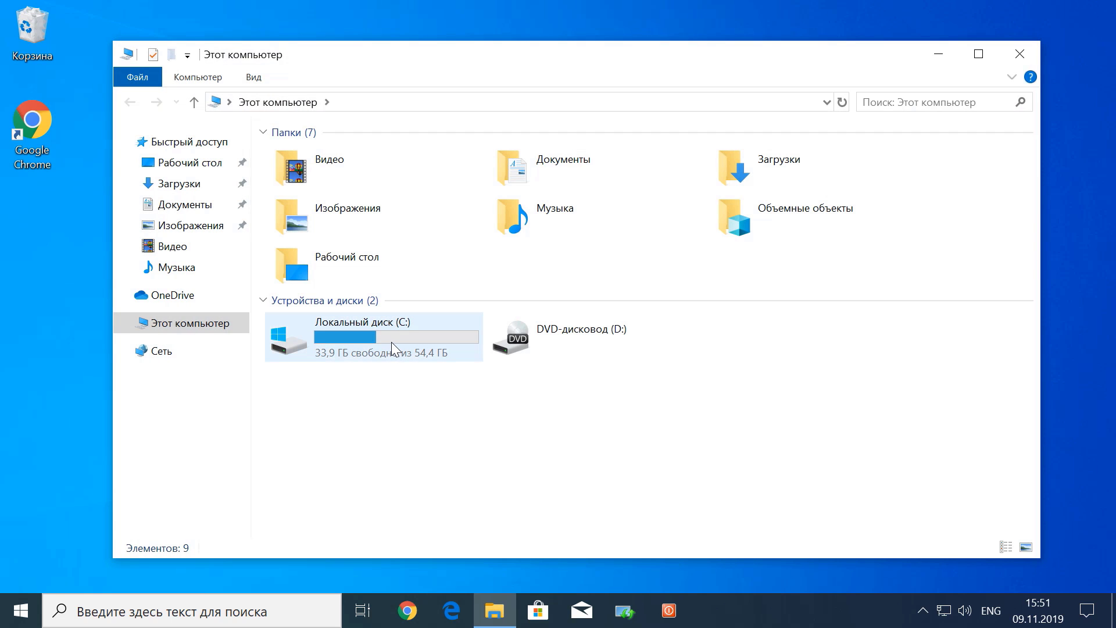
Open C:\Файлы and show its contents as large icons
double_click(391, 342)
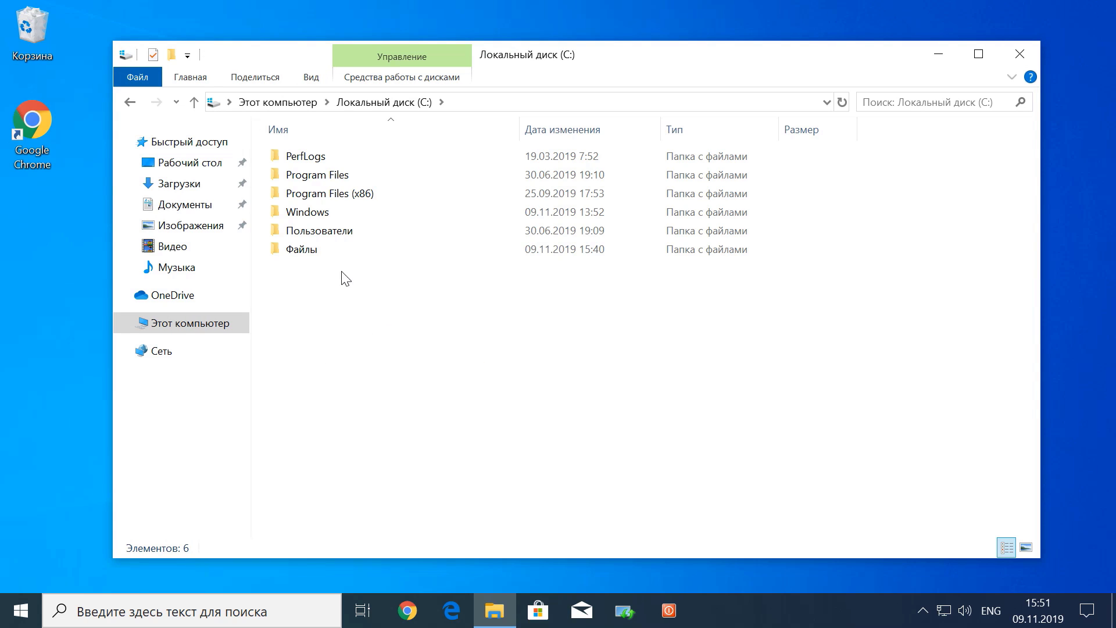
double_click(344, 256)
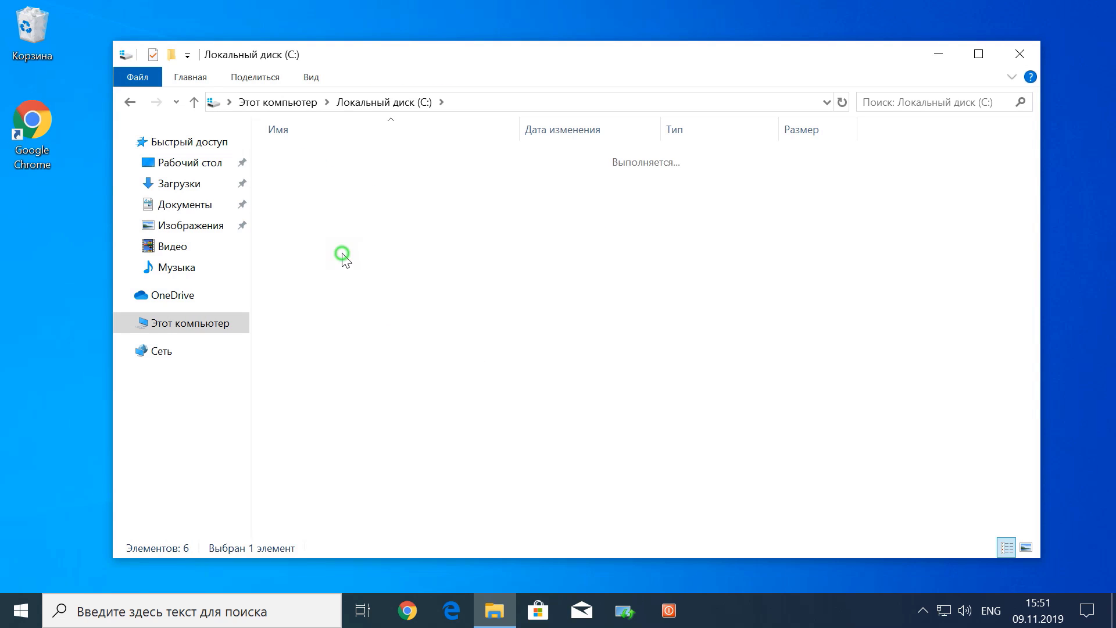
right_click(422, 244)
mouse_move(571, 261)
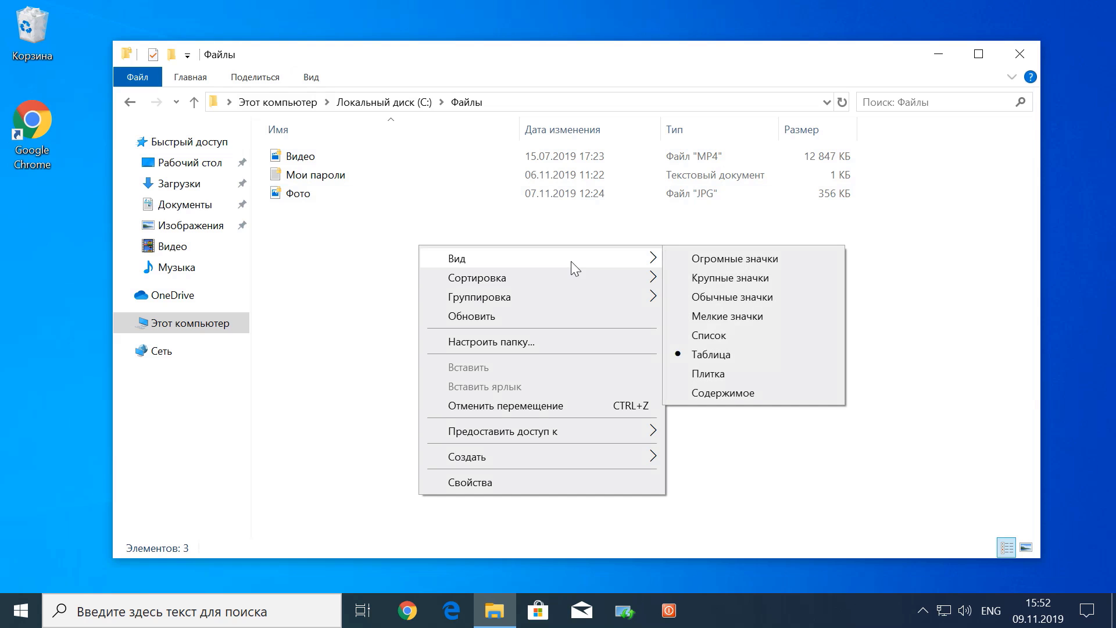
click(731, 278)
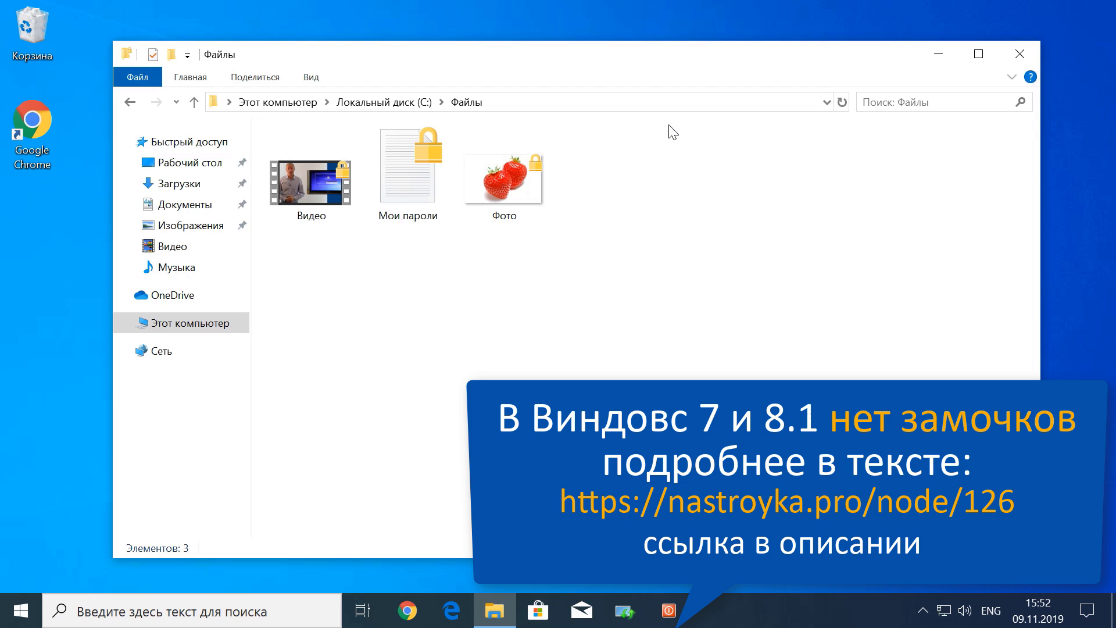
Open Мои пароли, Фото and Видео in turn and close each viewer
click(405, 181)
double_click(405, 180)
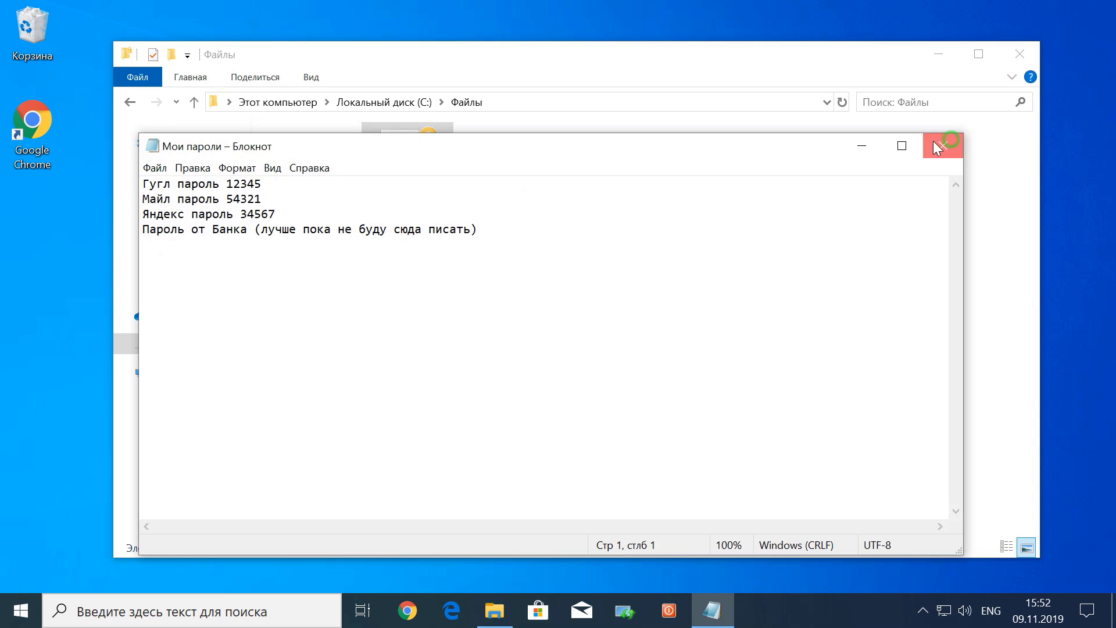
click(933, 141)
click(507, 183)
double_click(507, 183)
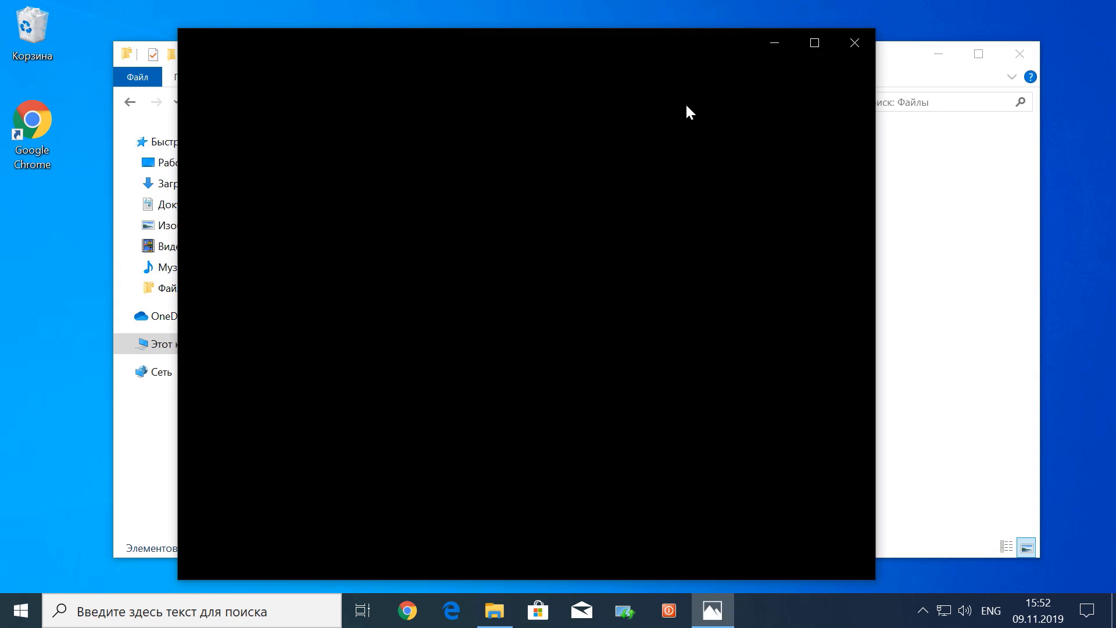
click(855, 40)
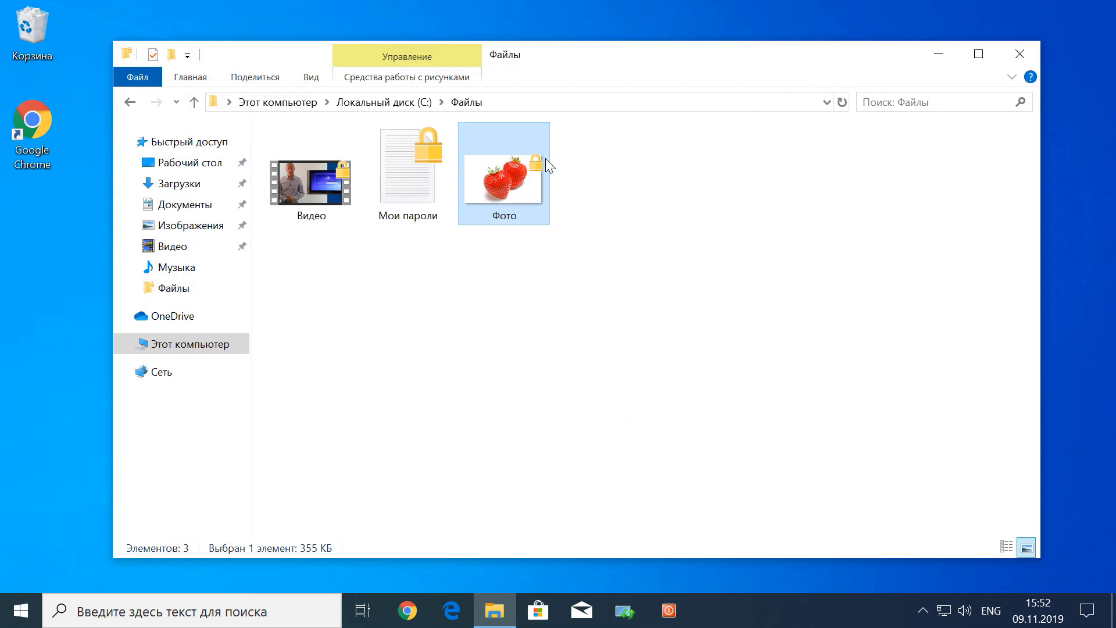
double_click(331, 179)
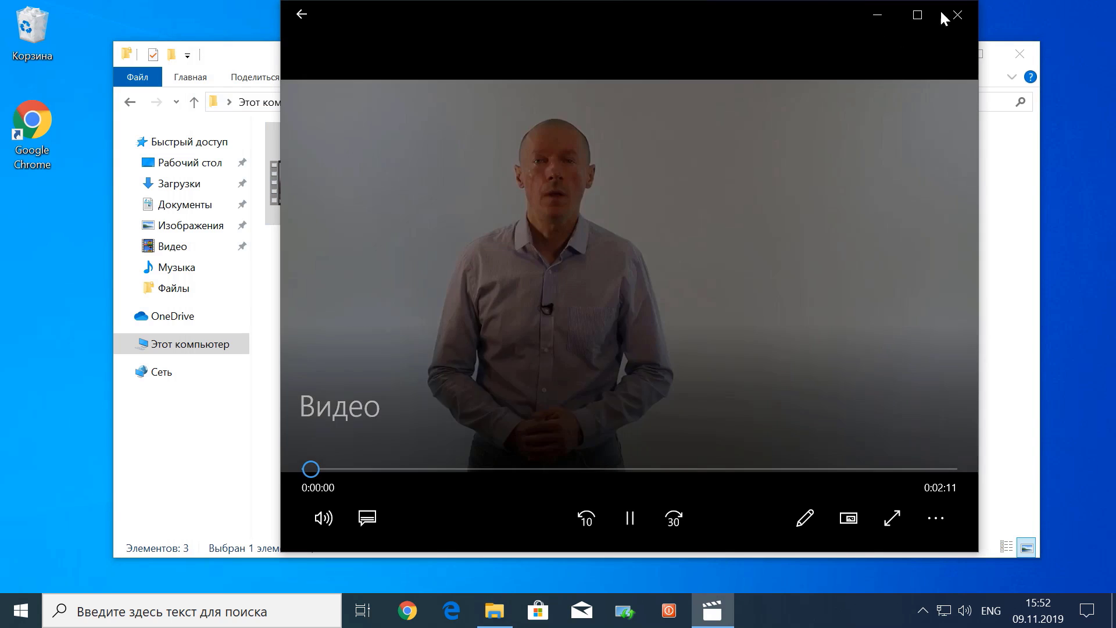
click(954, 15)
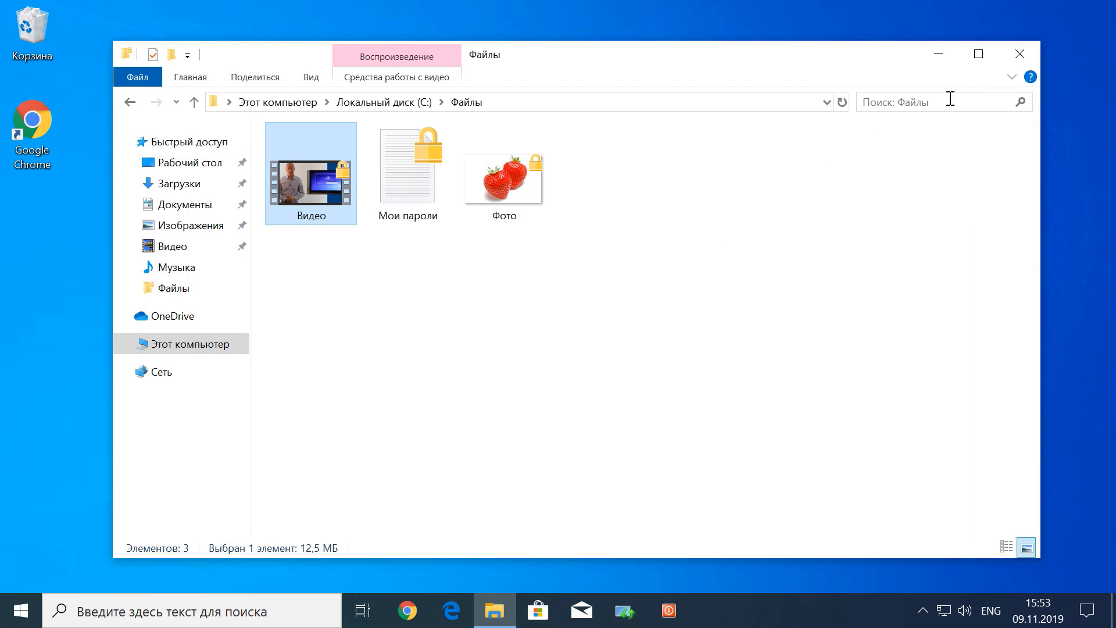
Close the Файлы window and sign out of the current account
click(1018, 54)
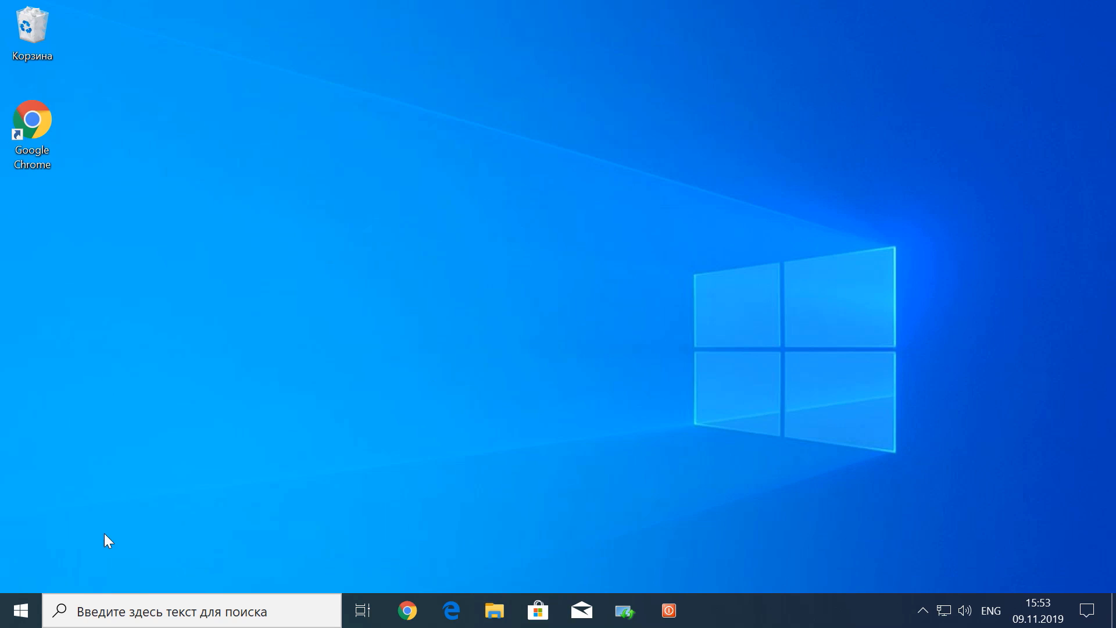
click(21, 611)
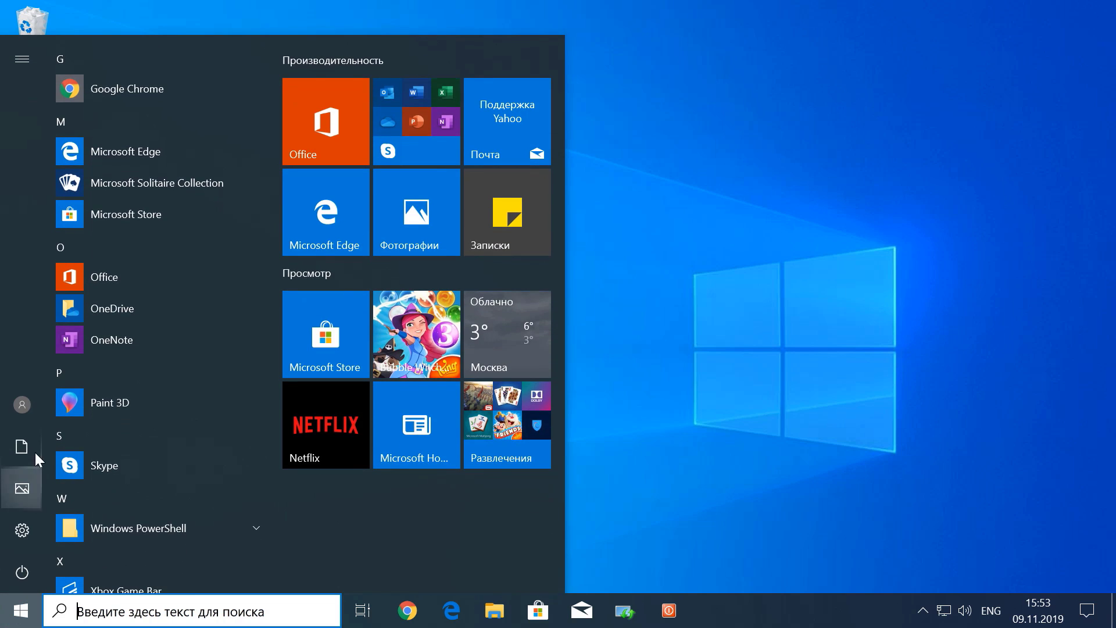
click(22, 406)
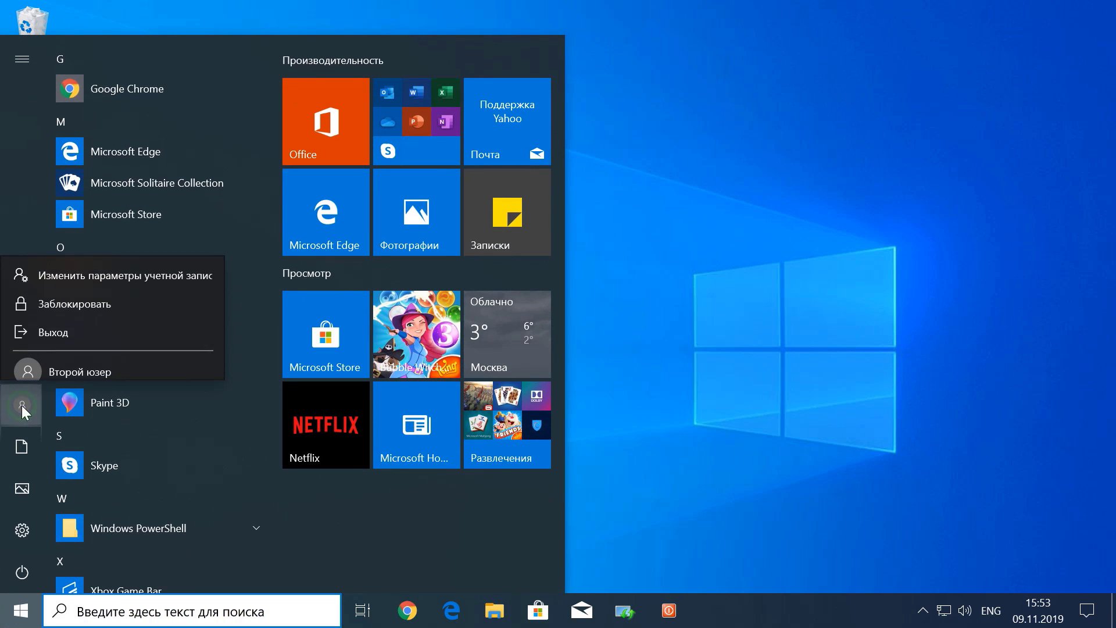
click(71, 318)
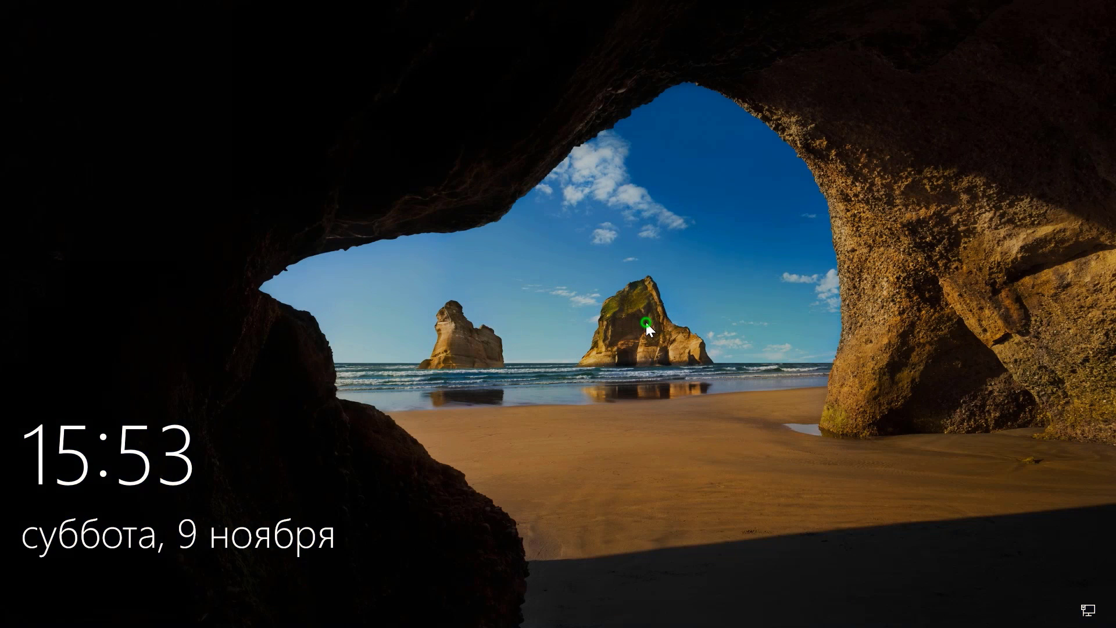
Sign in as the second user account with its password
click(647, 322)
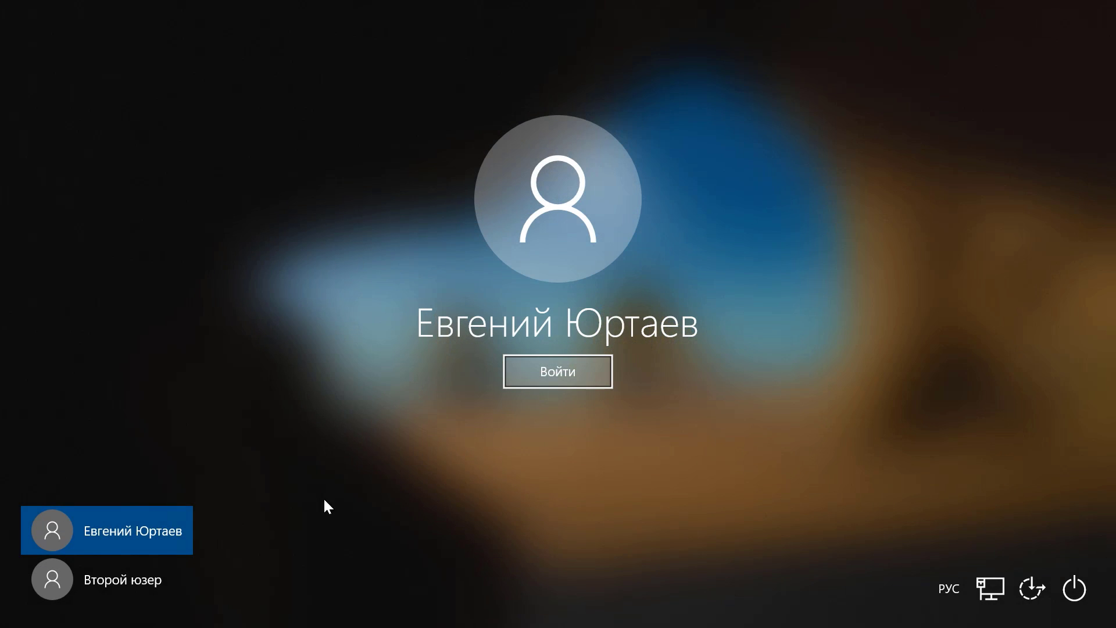
click(100, 585)
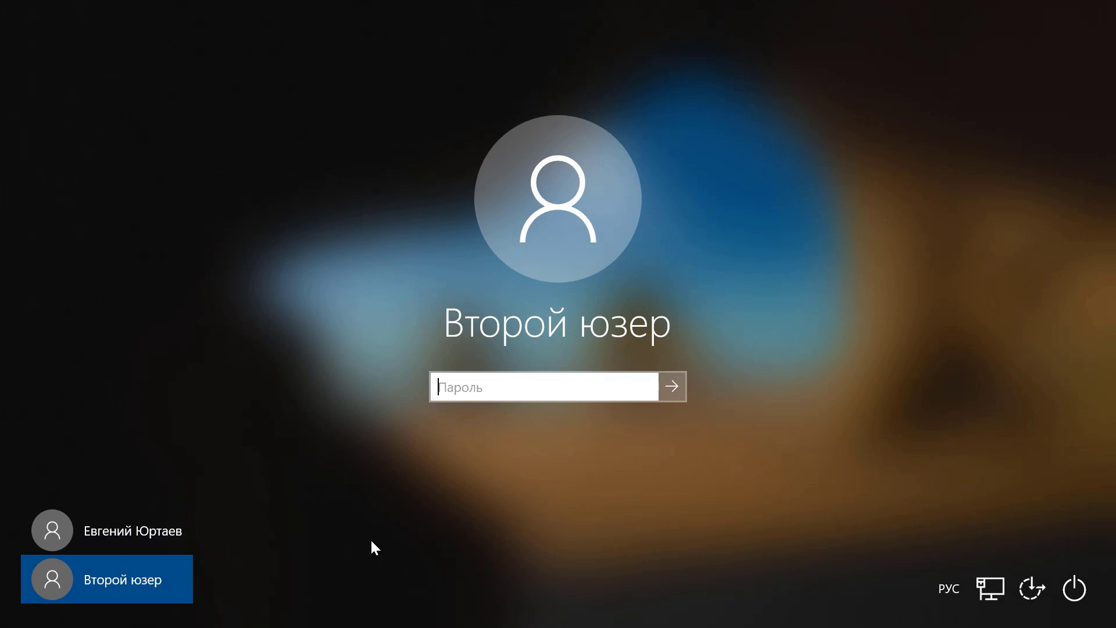
text(1234)
key(Return)
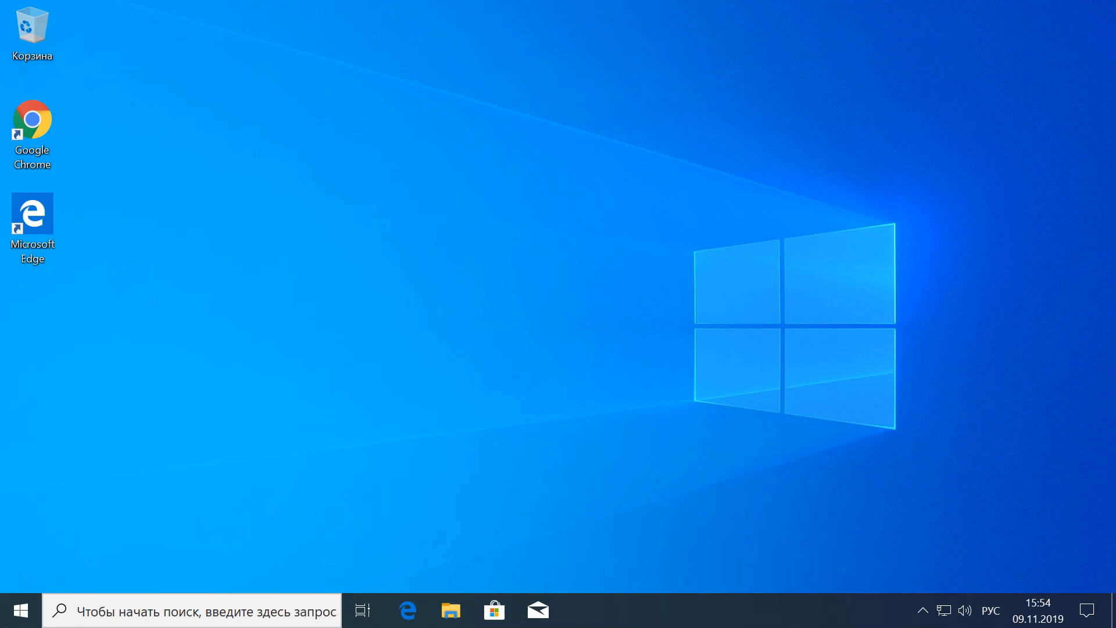
Open the Файлы folder on Локальный диск (C:) as the second user
key(super+e)
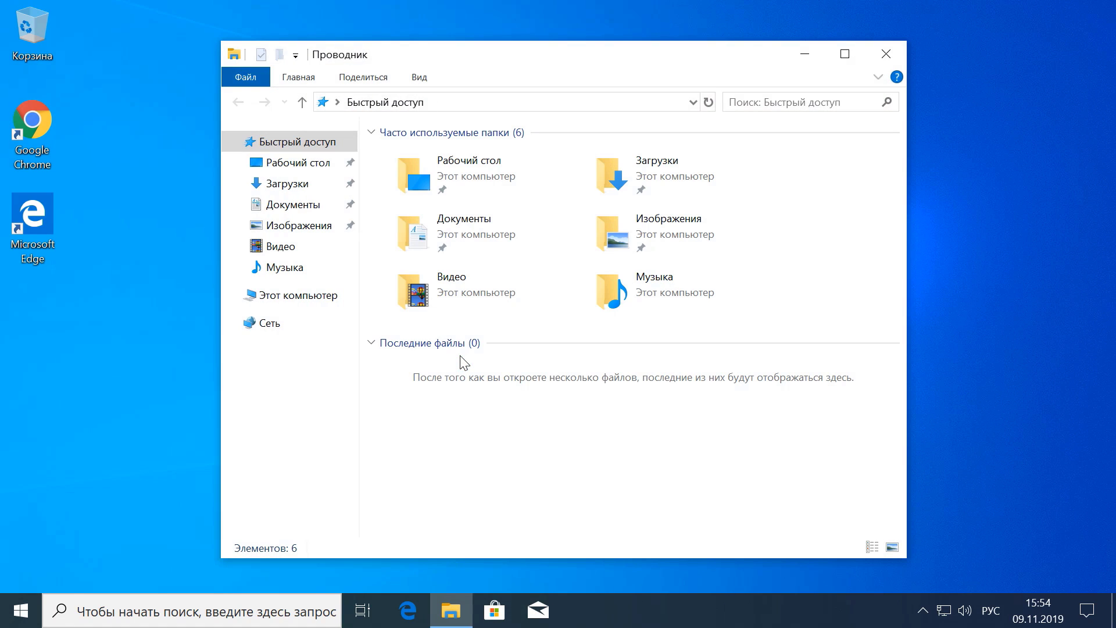
click(309, 298)
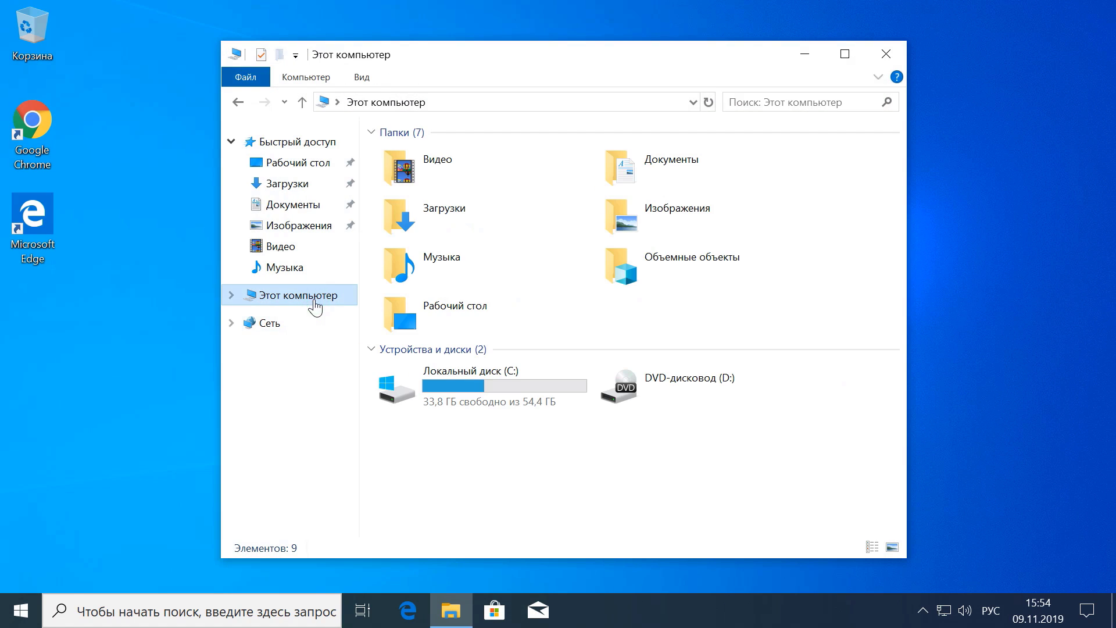
double_click(463, 385)
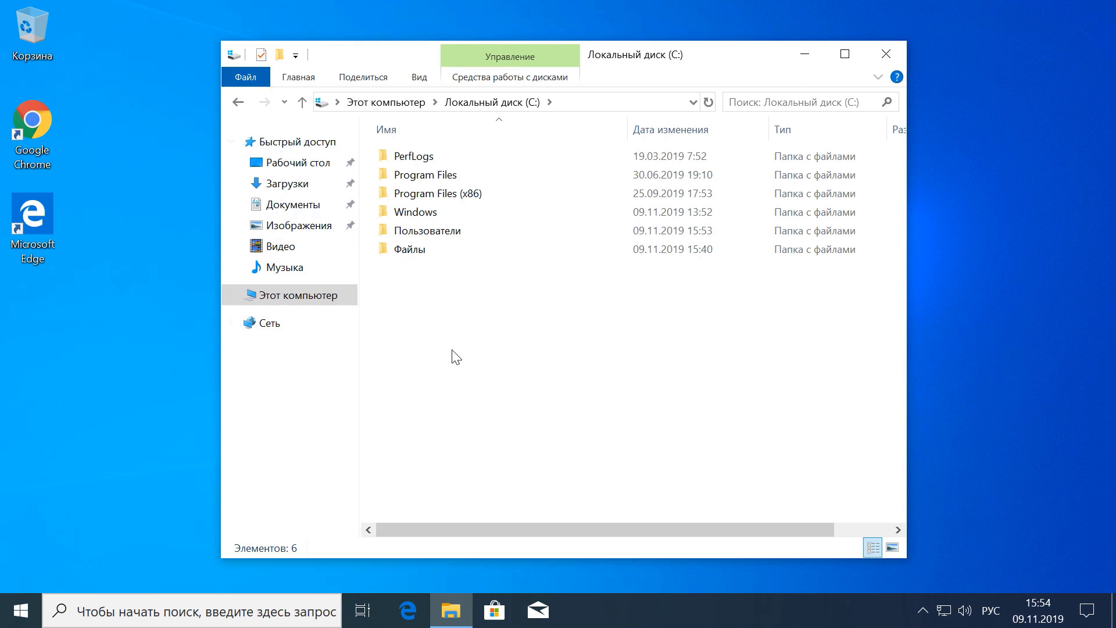
click(439, 251)
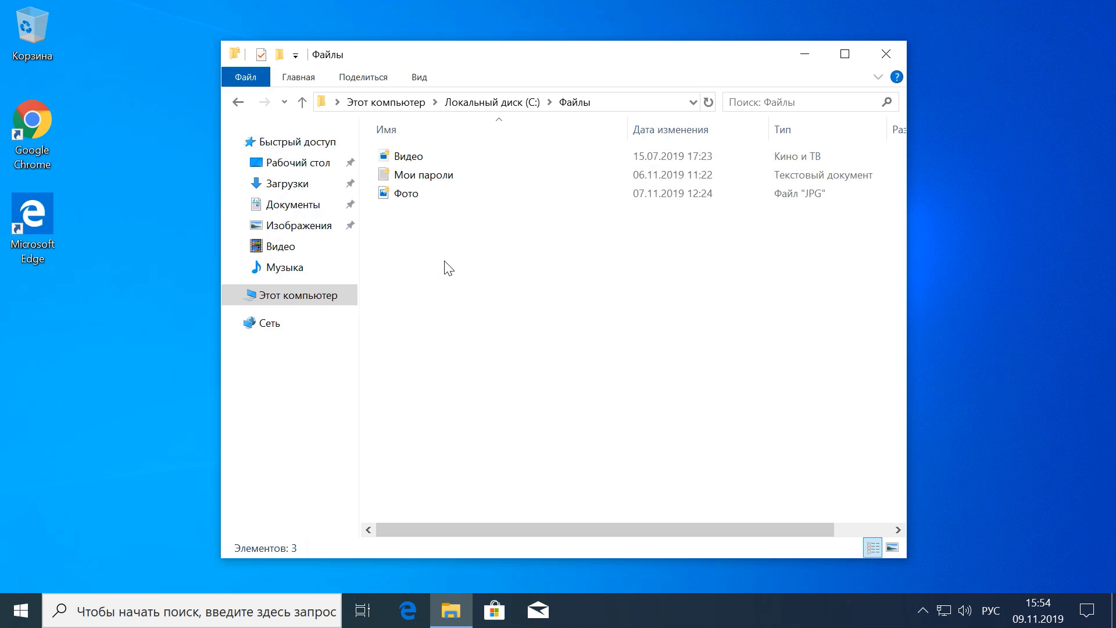
Try opening Видео, Мои пароли and Фото, closing each failed viewer and permission error
double_click(443, 158)
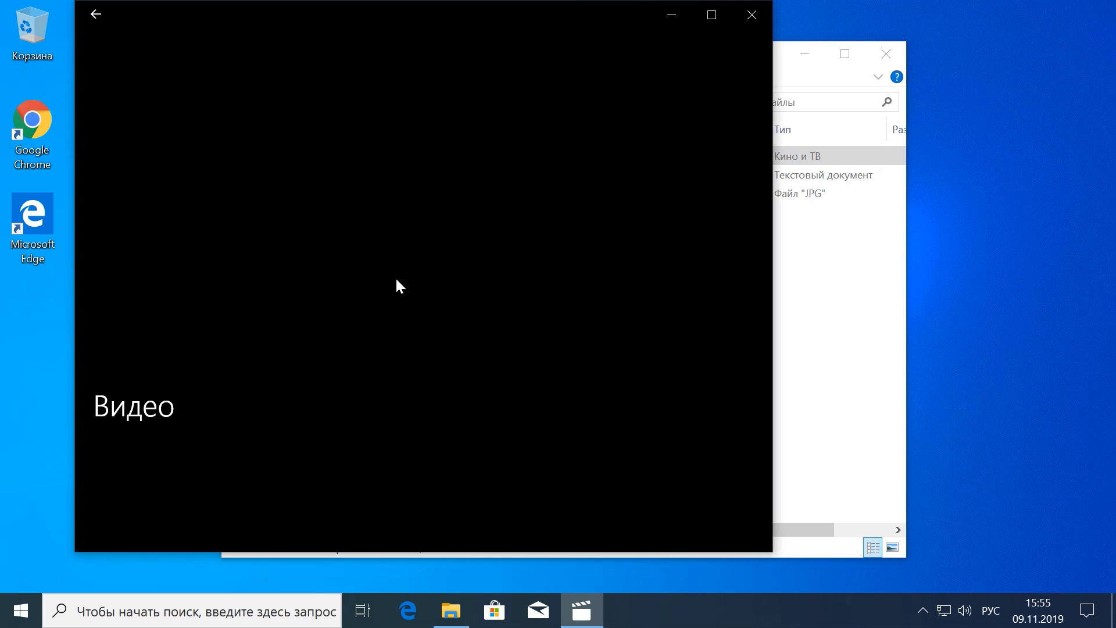
double_click(411, 295)
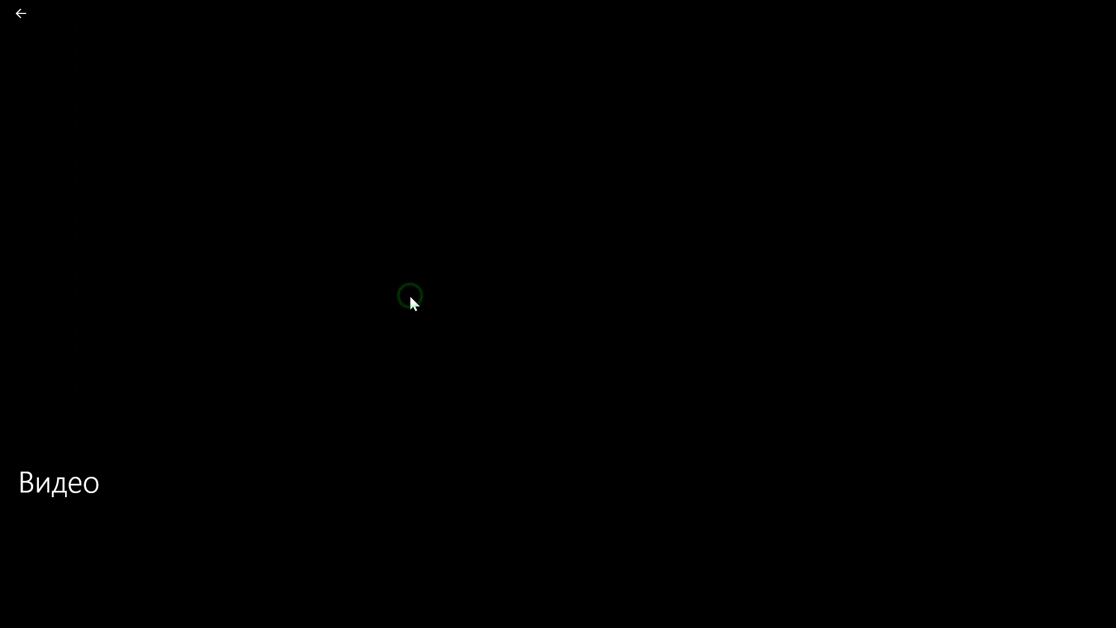
double_click(411, 295)
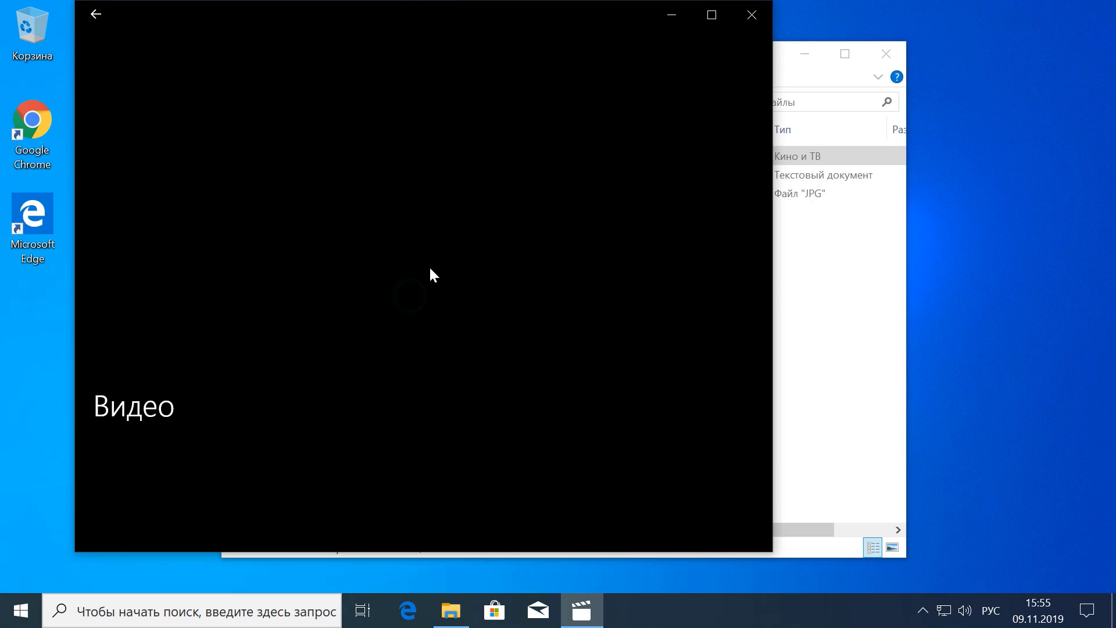
click(751, 21)
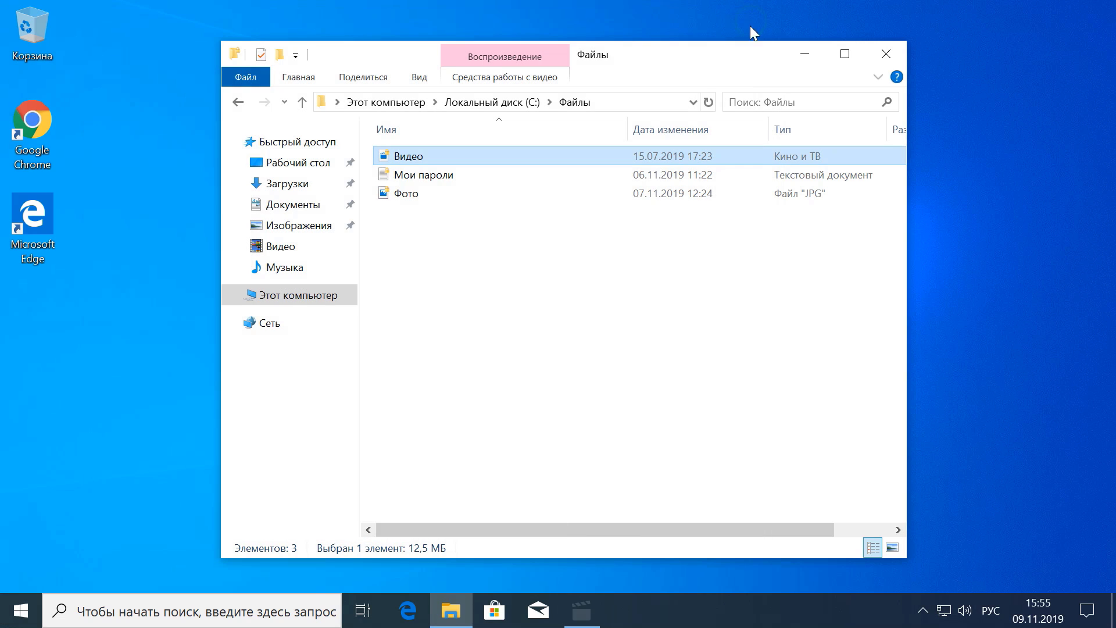
double_click(423, 179)
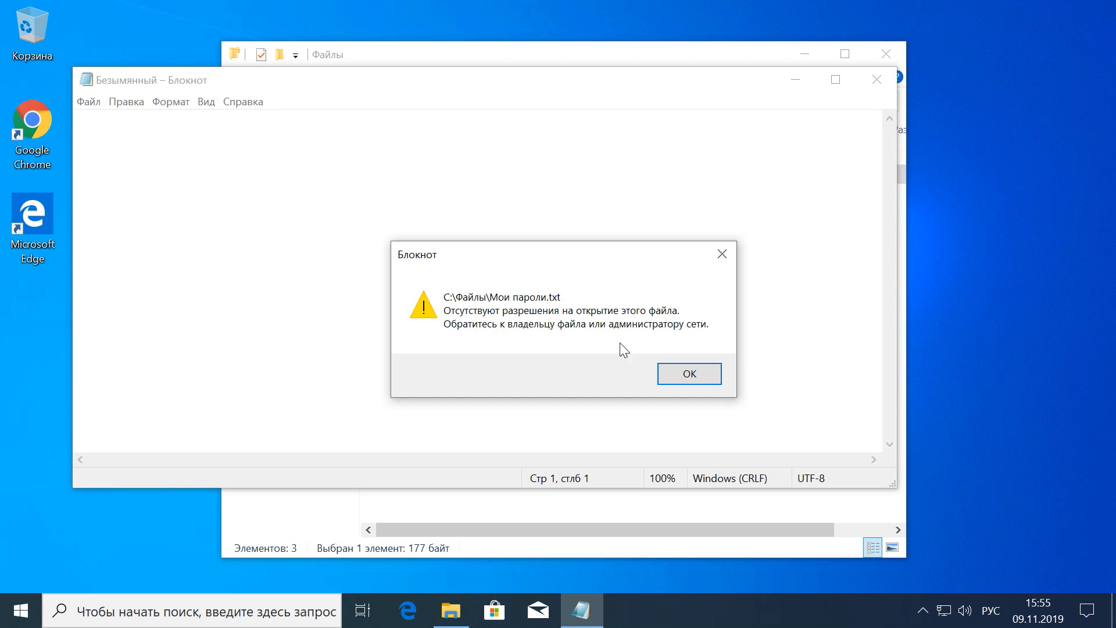
click(705, 385)
click(877, 81)
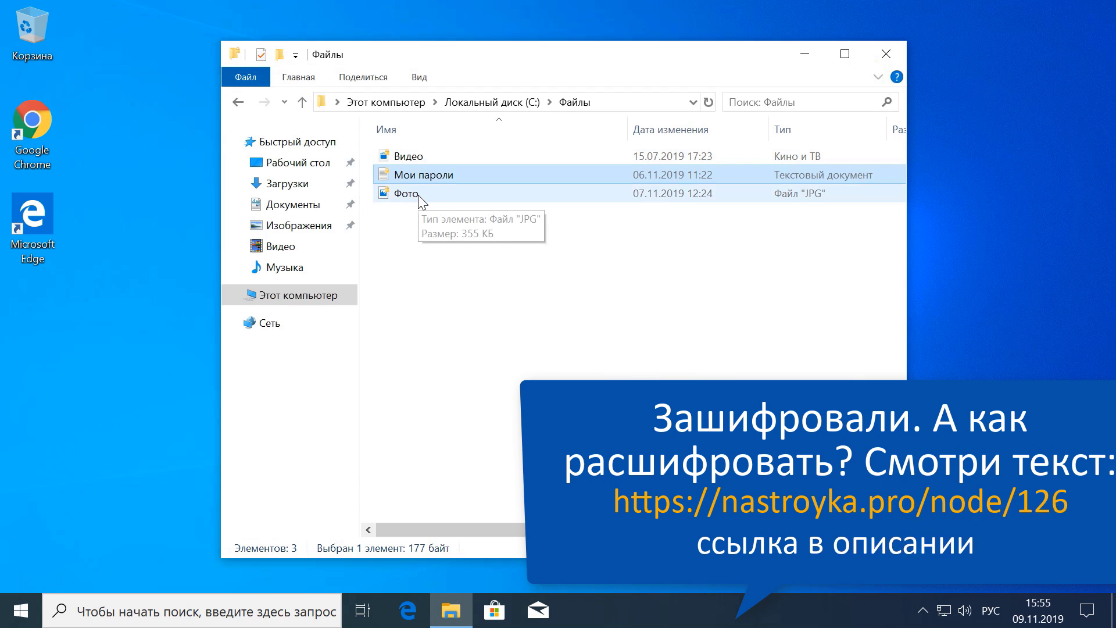
double_click(416, 195)
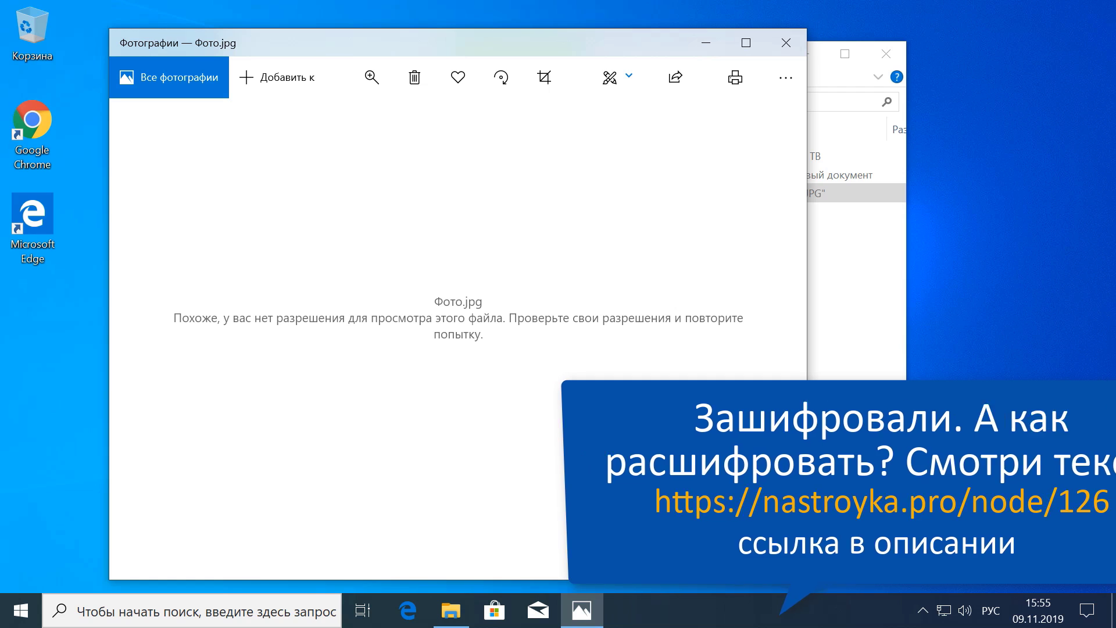
click(786, 42)
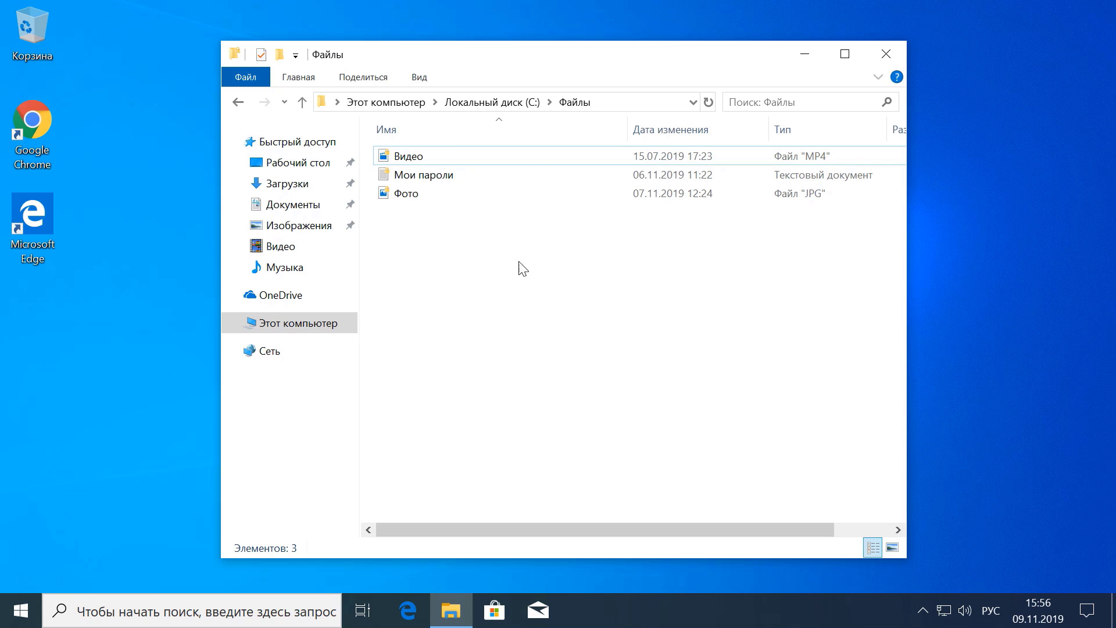
Open the Видео file with Проигрыватель Windows Media
click(481, 158)
right_click(480, 158)
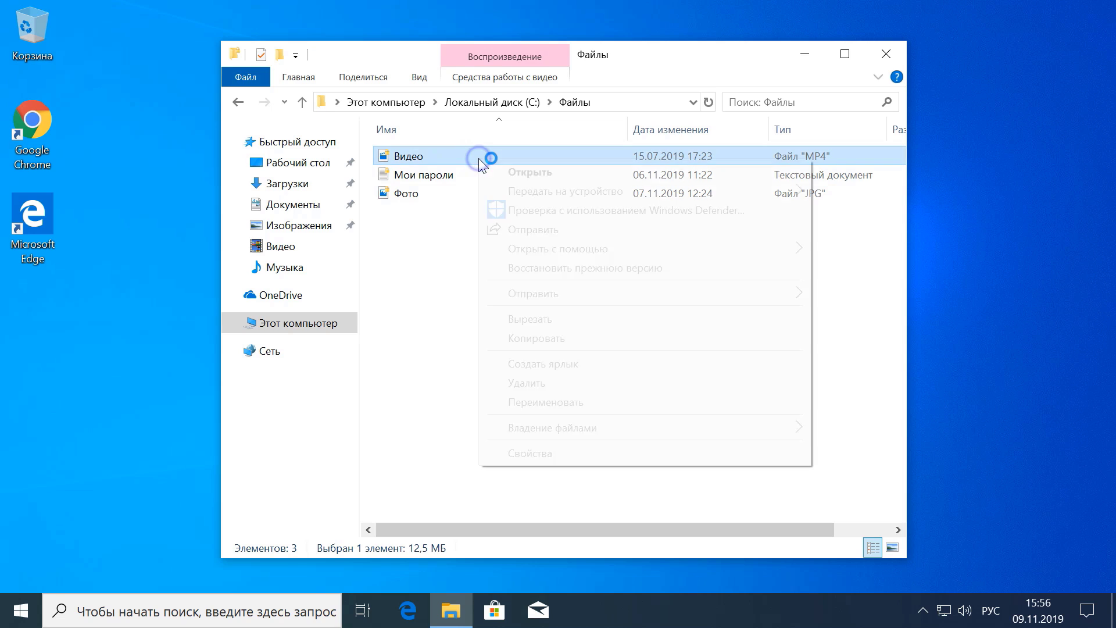
mouse_move(546, 251)
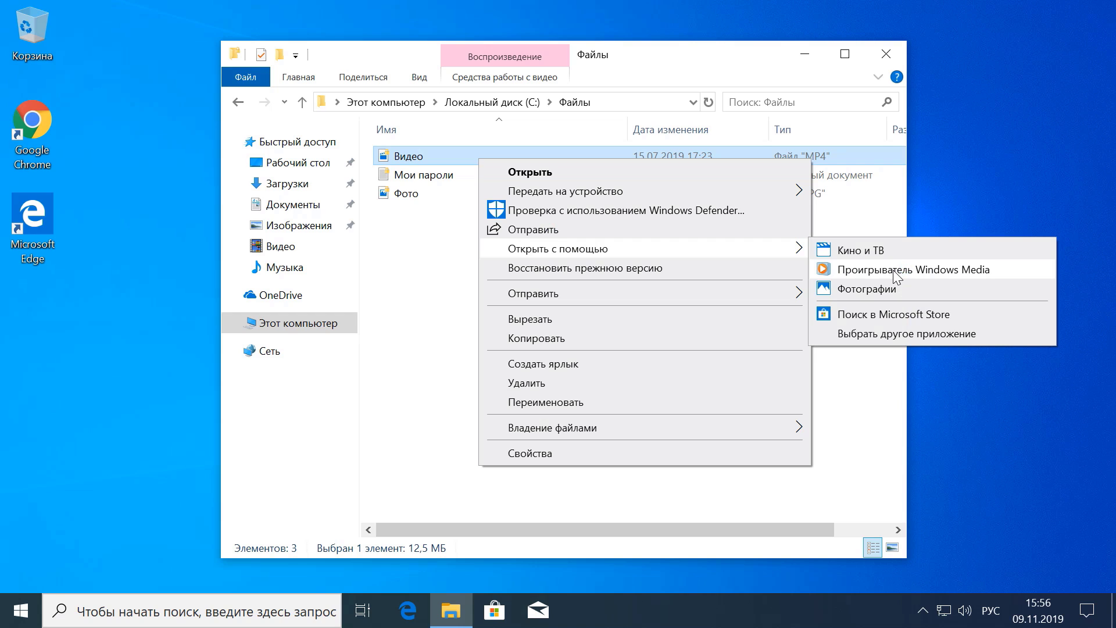
click(893, 269)
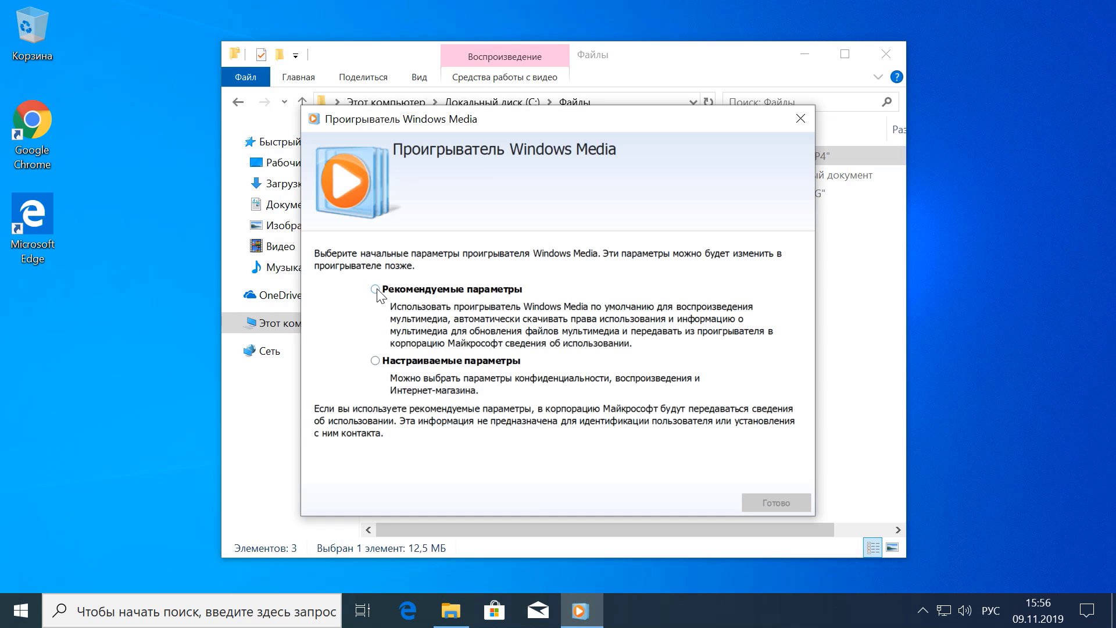
Finish the player's first-run setup with Рекомендуемые параметры and close the cannot-access-file error
click(375, 289)
click(768, 503)
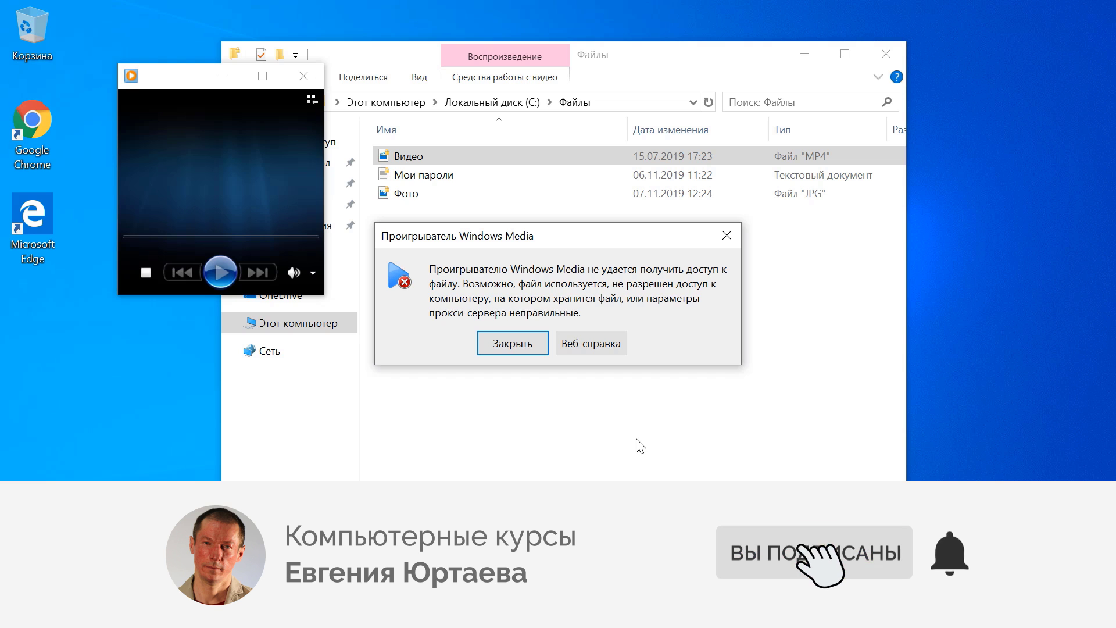
click(522, 344)
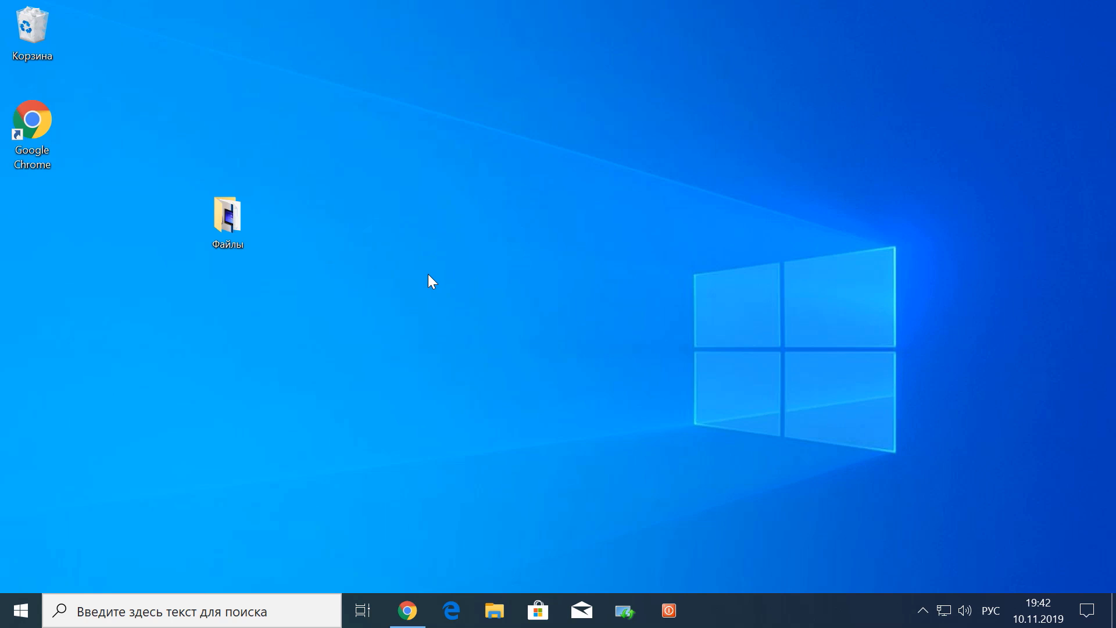
Open the Файлы folder and enable «Расширения имен файлов» on the Вид tab
double_click(234, 223)
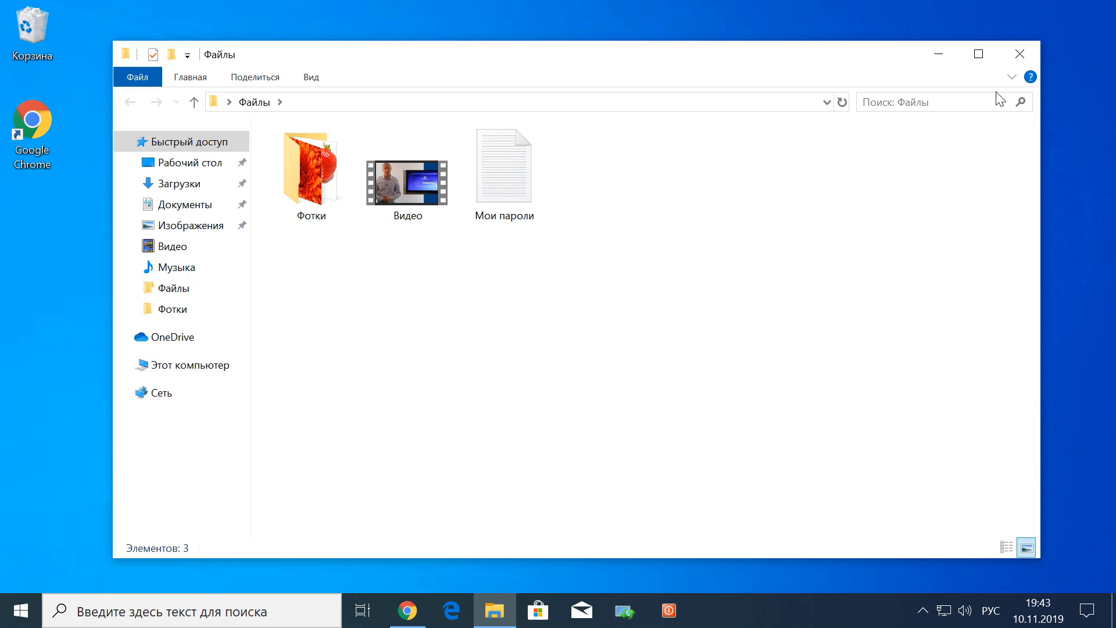
click(1012, 79)
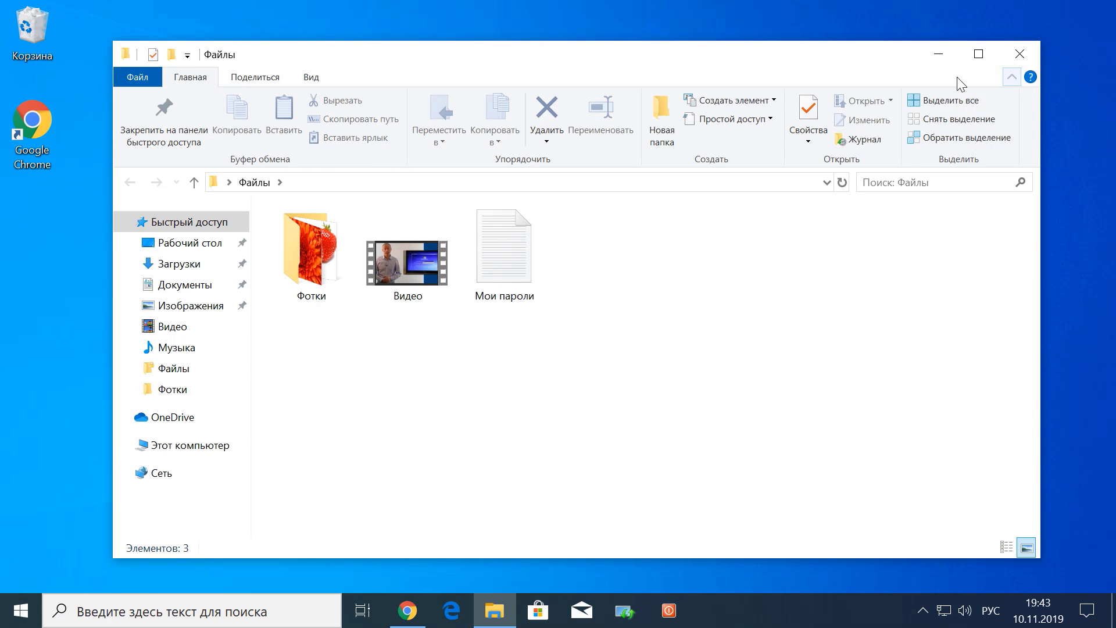
click(311, 76)
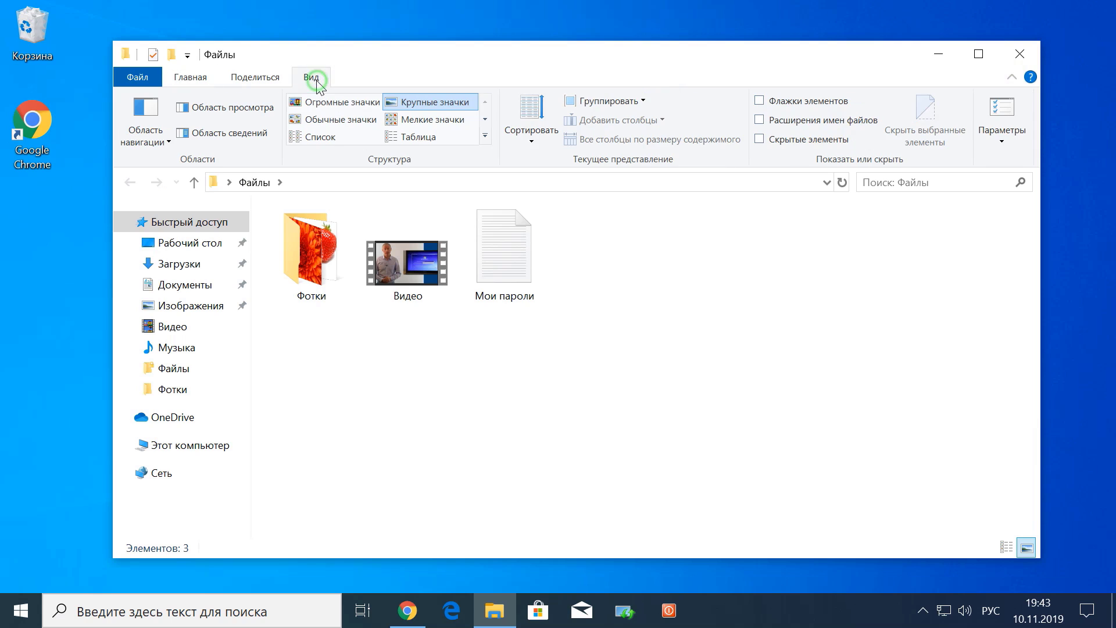
click(759, 120)
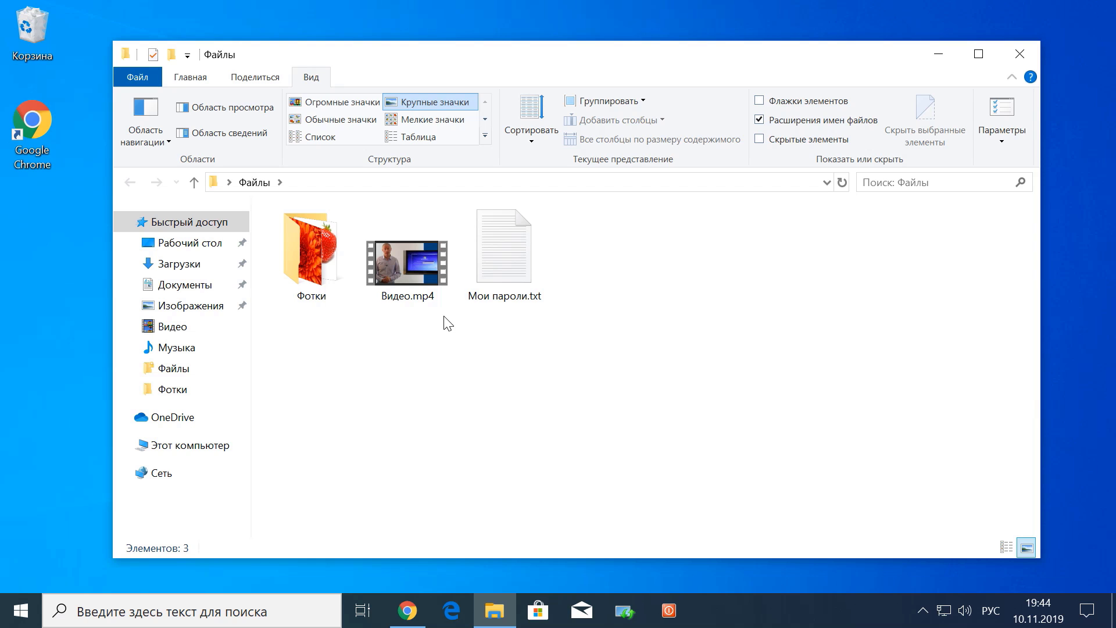
Follow the description's nastroyka.pro link and scroll to the article's .bat folder-lock section
click(405, 610)
scroll(407, 442, down, 7)
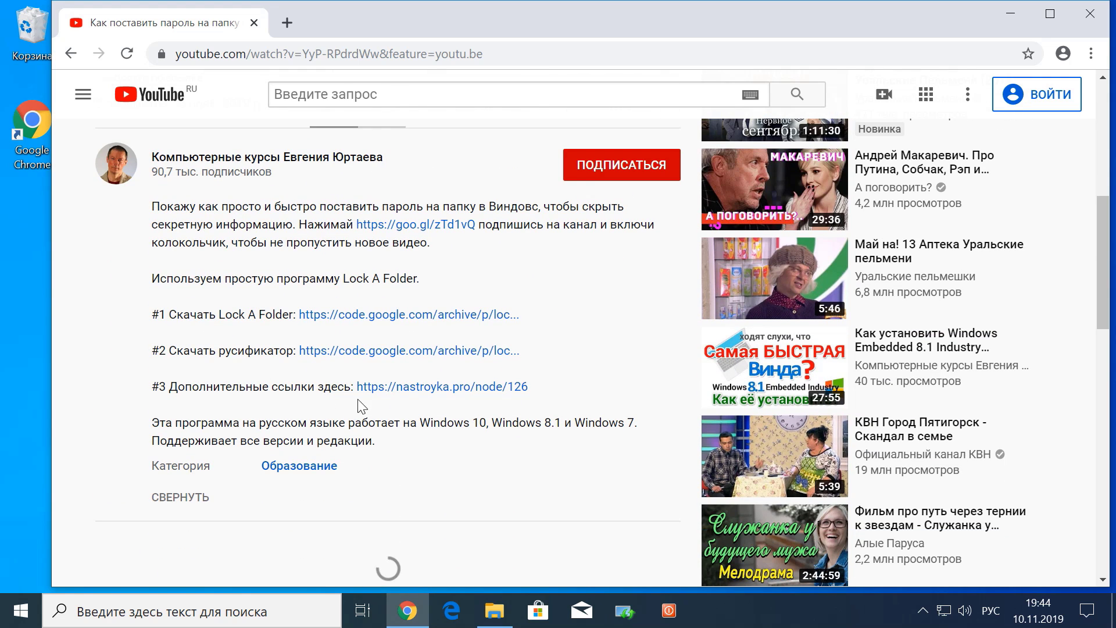
click(431, 387)
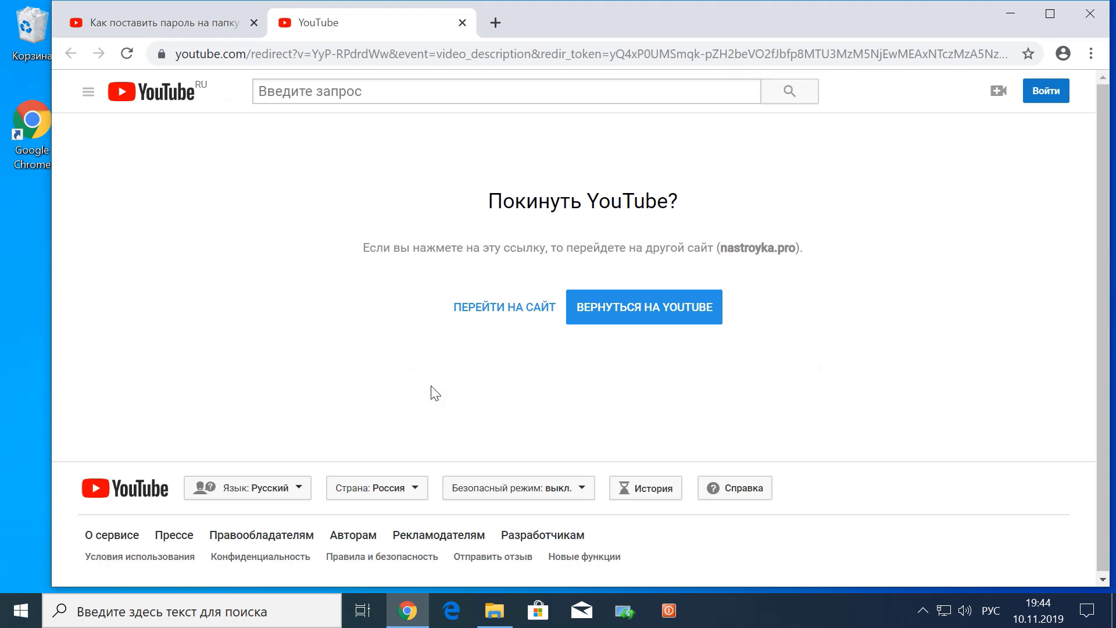
click(499, 312)
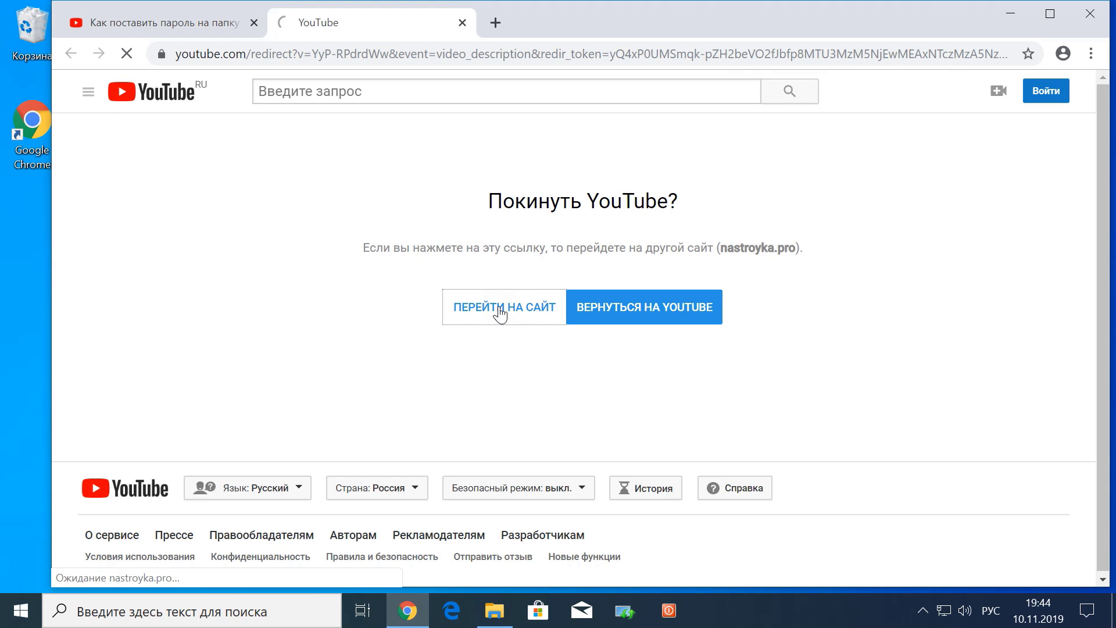
scroll(530, 274, down, 6)
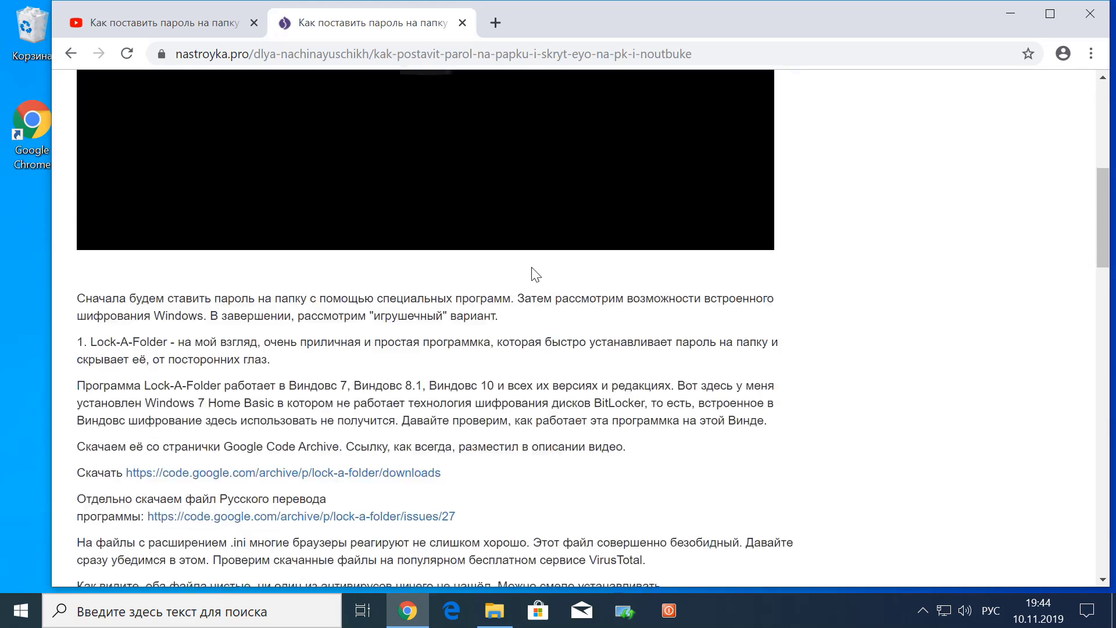
scroll(531, 268, down, 20)
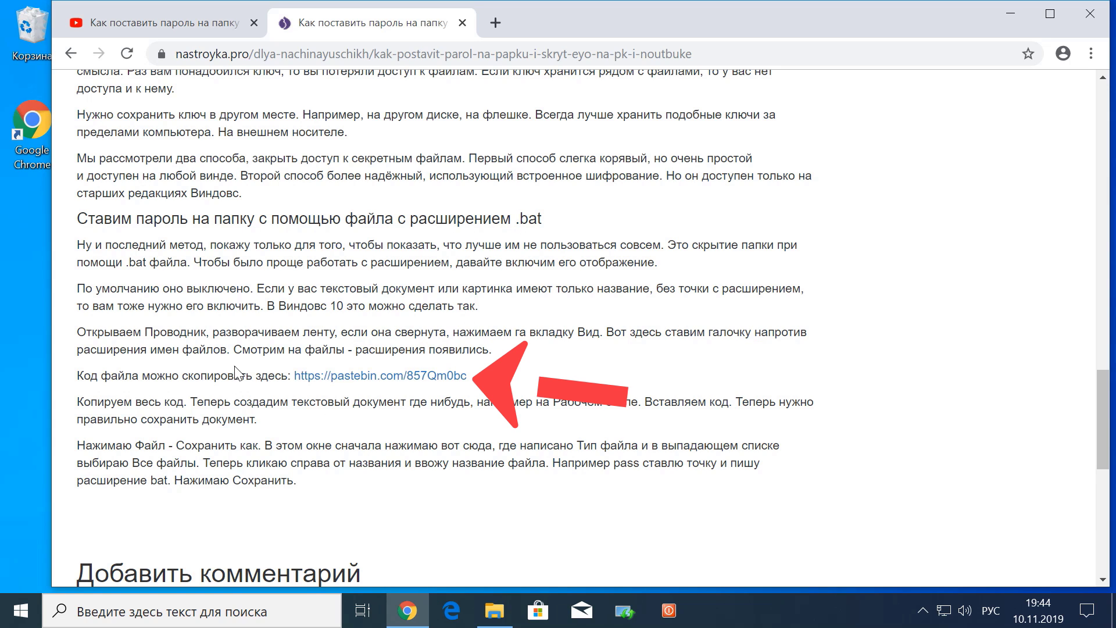
Copy the Folder Locker batch script from the pastebin page, then close Chrome
click(380, 376)
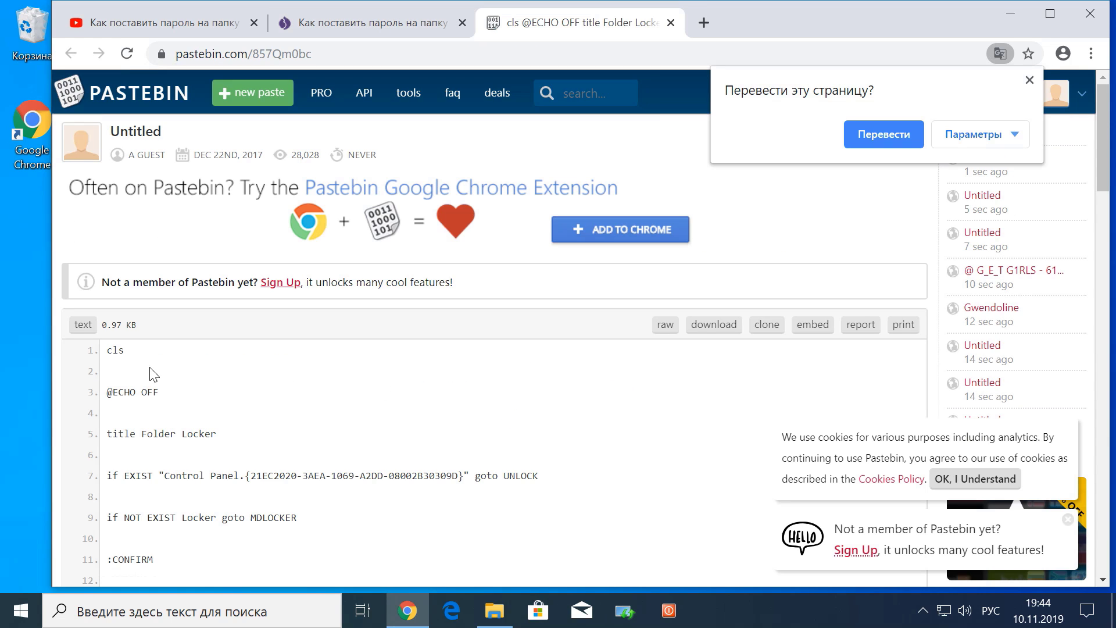
drag(107, 350, 178, 381)
click(174, 379)
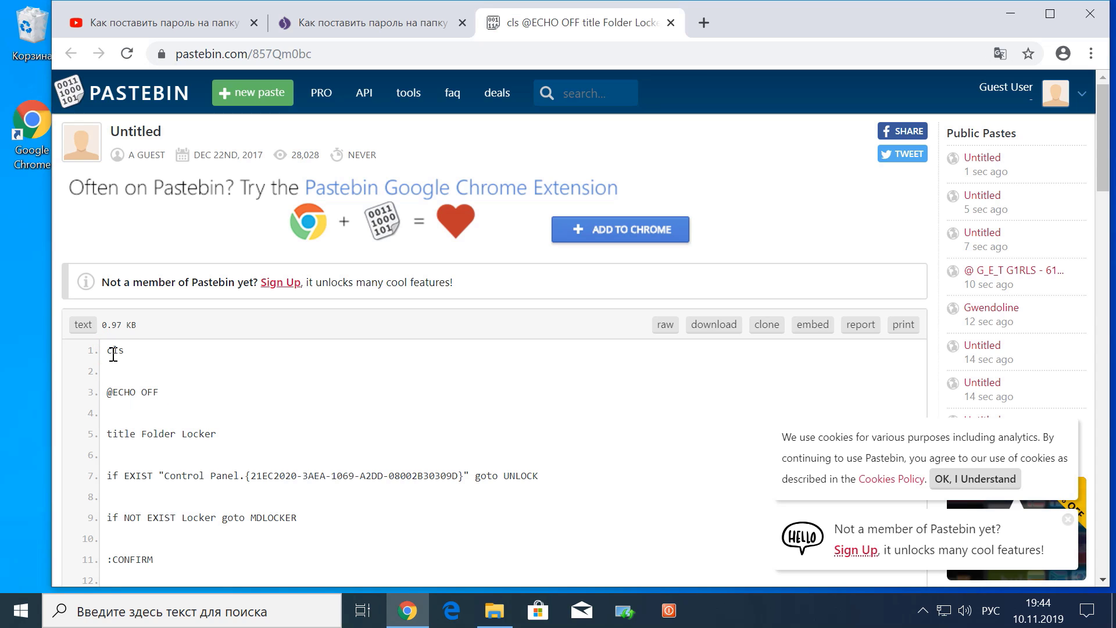
drag(107, 350, 132, 419)
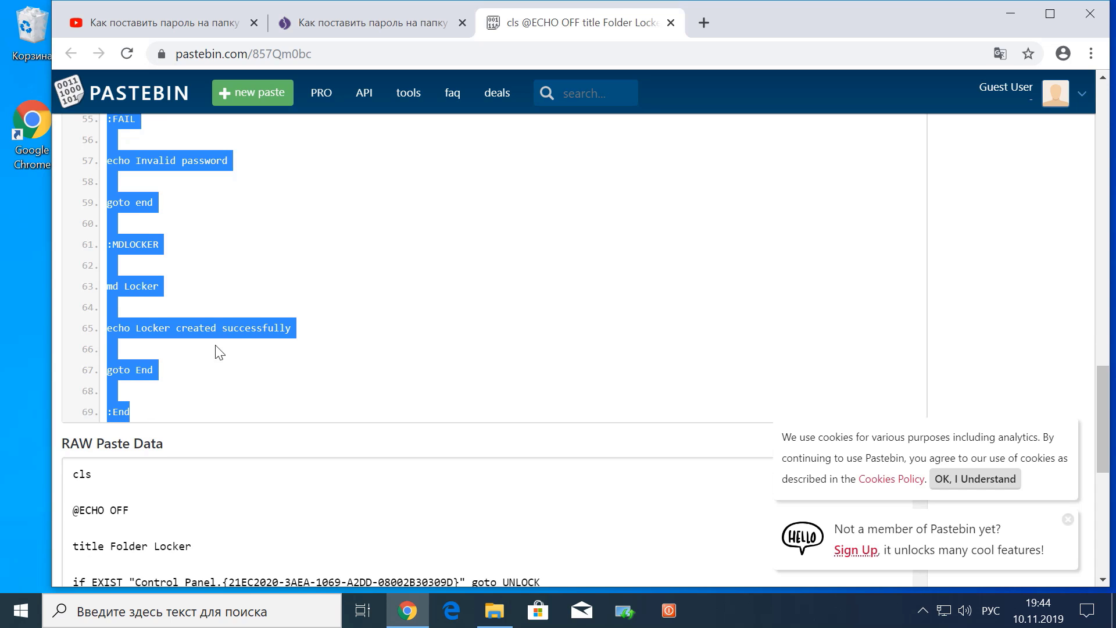
right_click(258, 332)
click(289, 347)
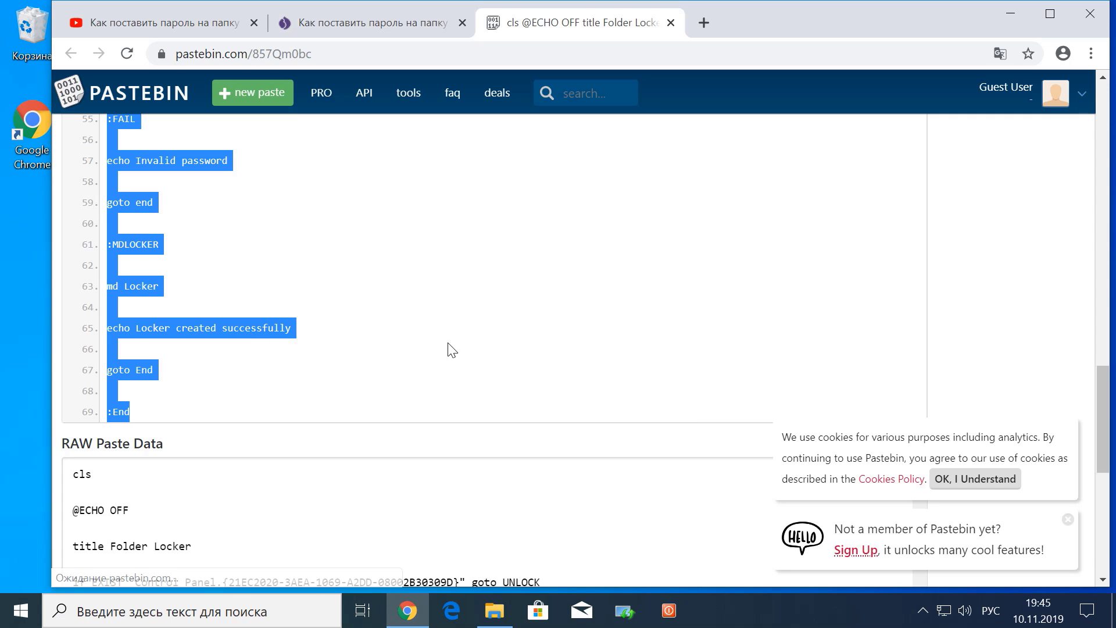
click(1091, 15)
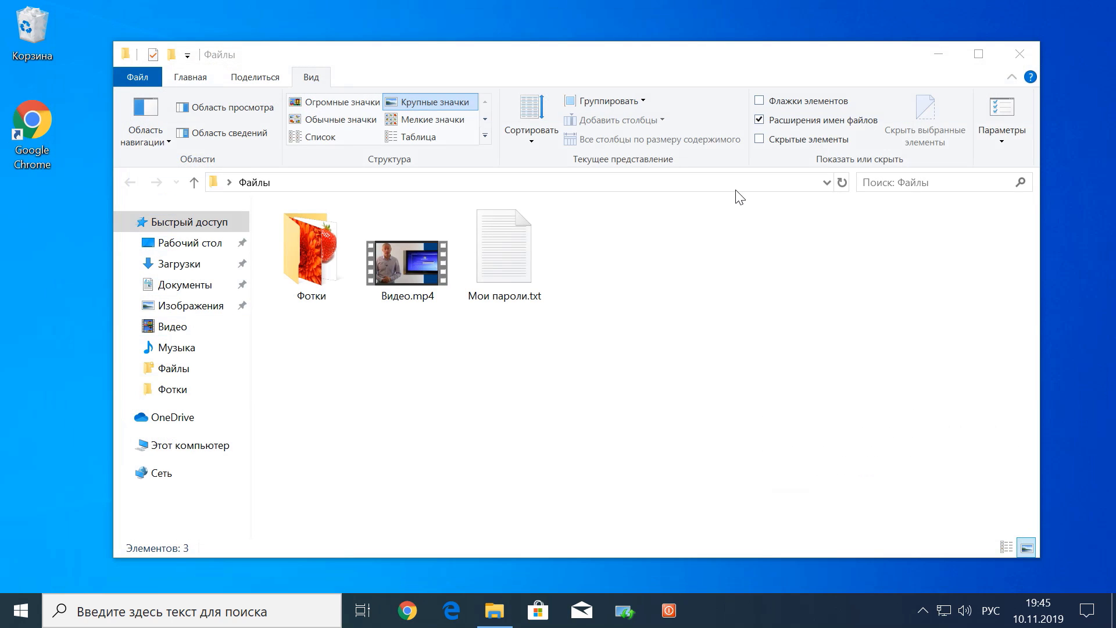
Create a new text document in the Файлы folder and open it in Notepad
click(358, 358)
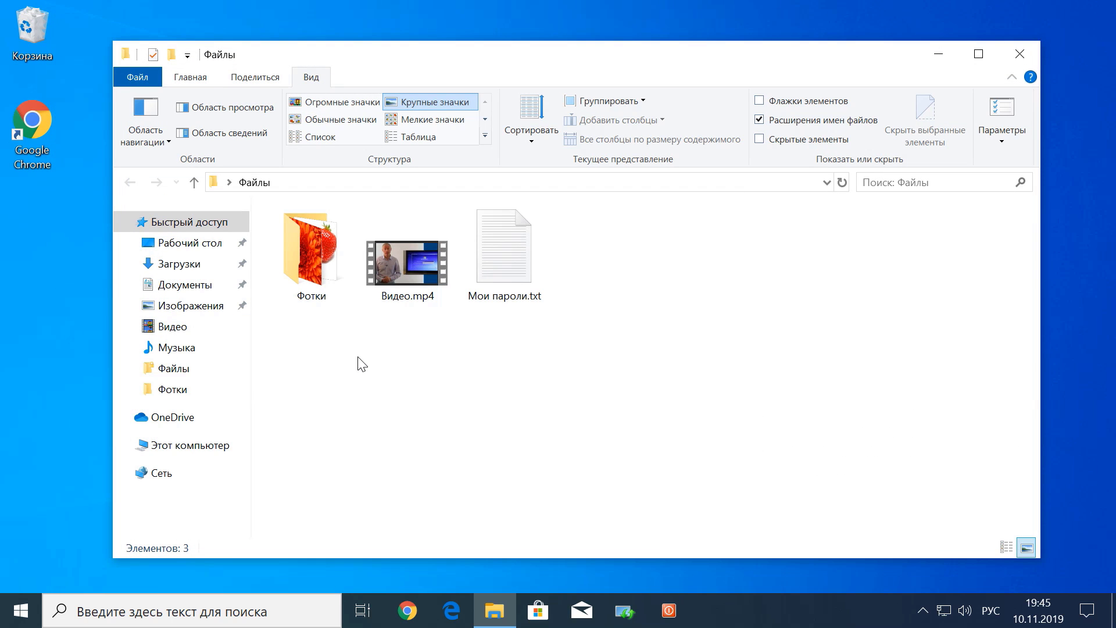
right_click(373, 362)
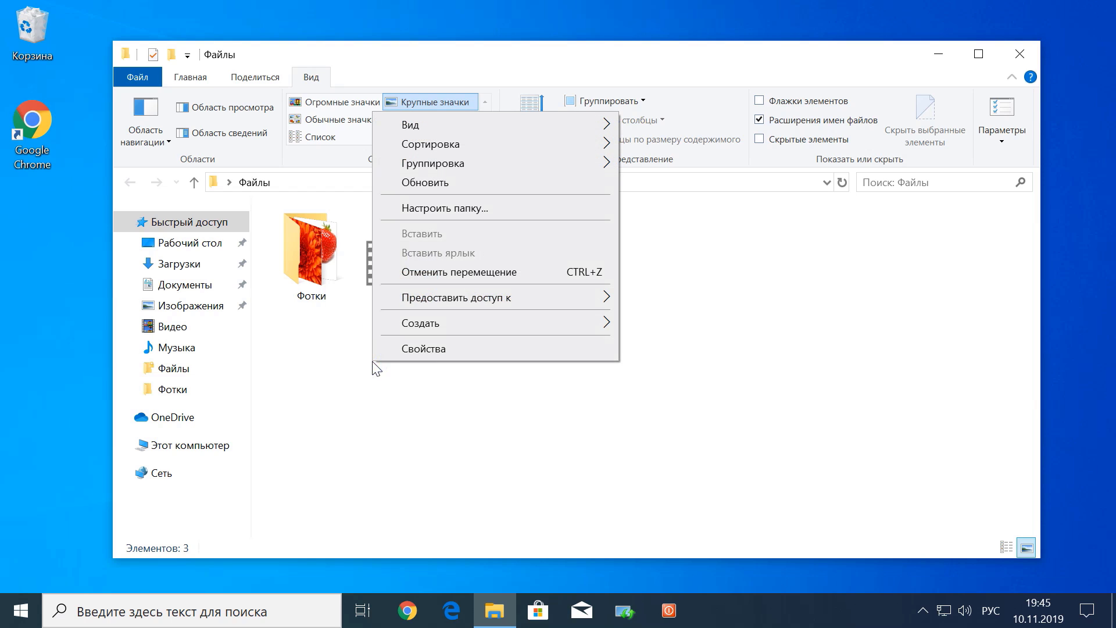
mouse_move(456, 326)
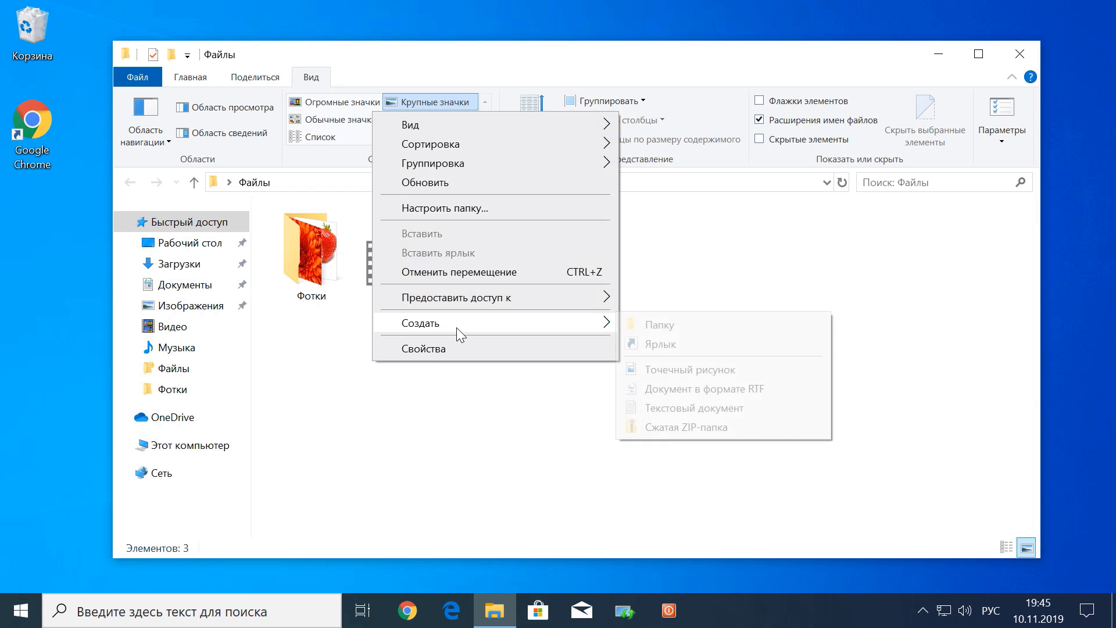
click(656, 408)
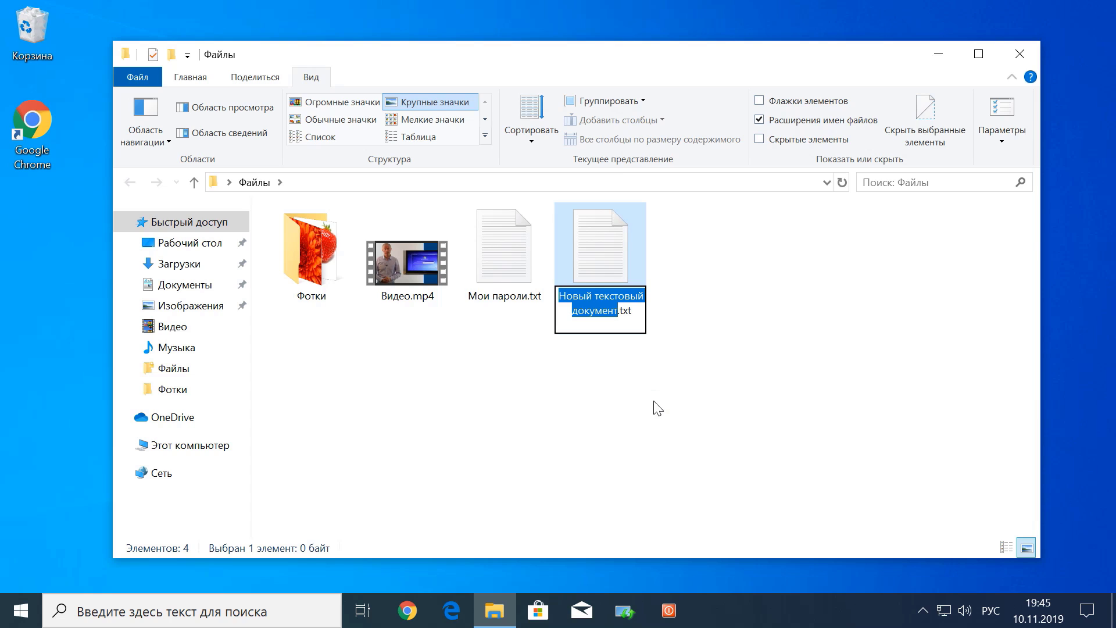
double_click(606, 267)
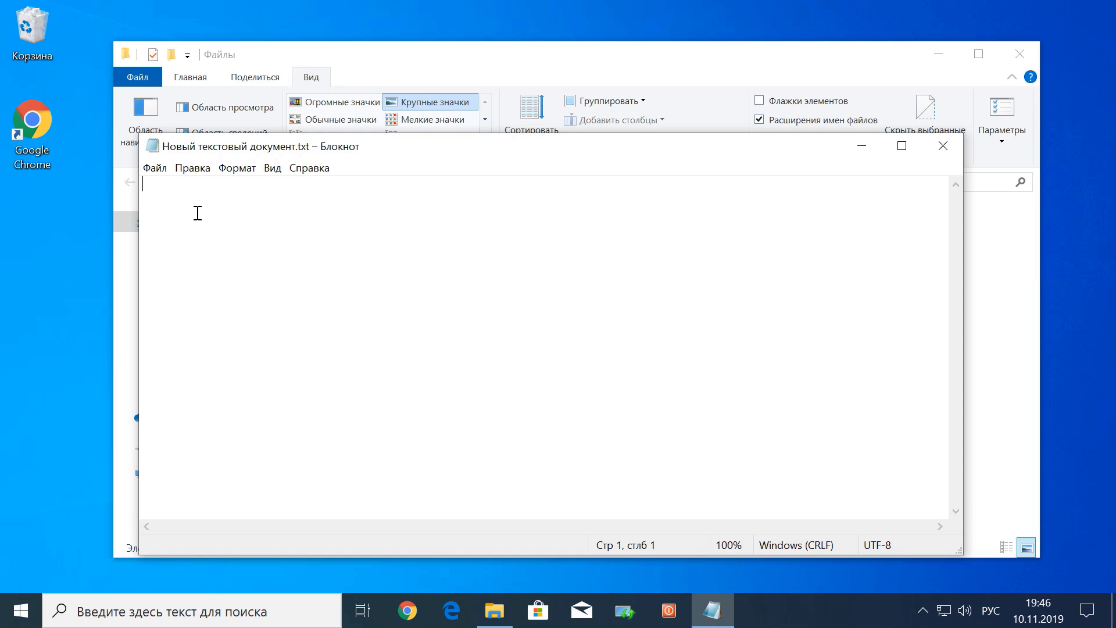
Paste the copied Folder Locker script into the empty document
right_click(185, 200)
click(247, 259)
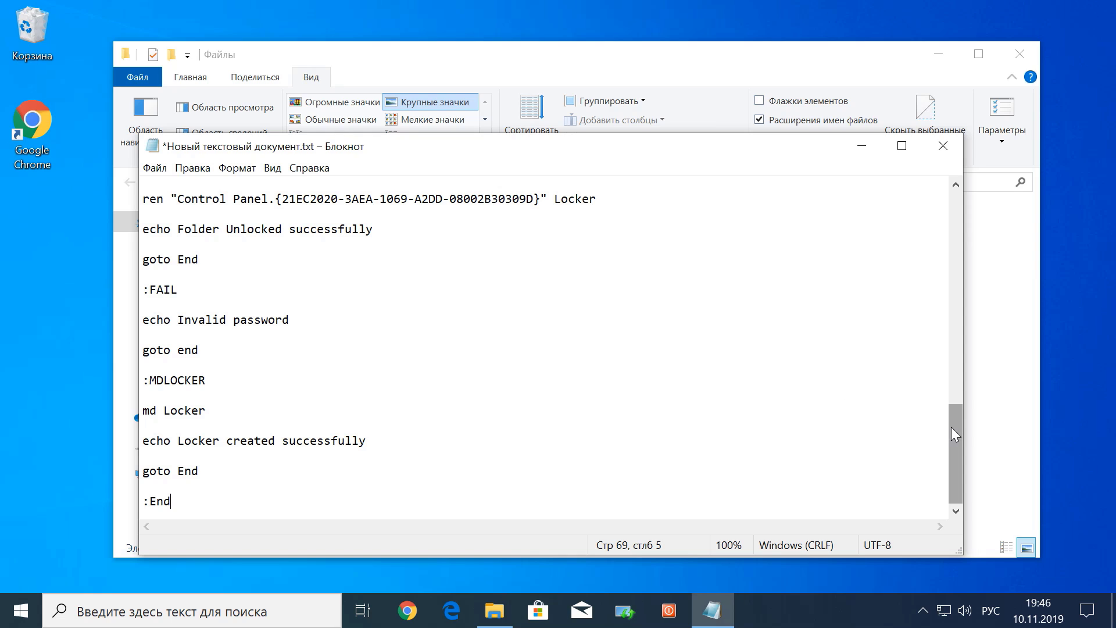
drag(951, 427, 943, 389)
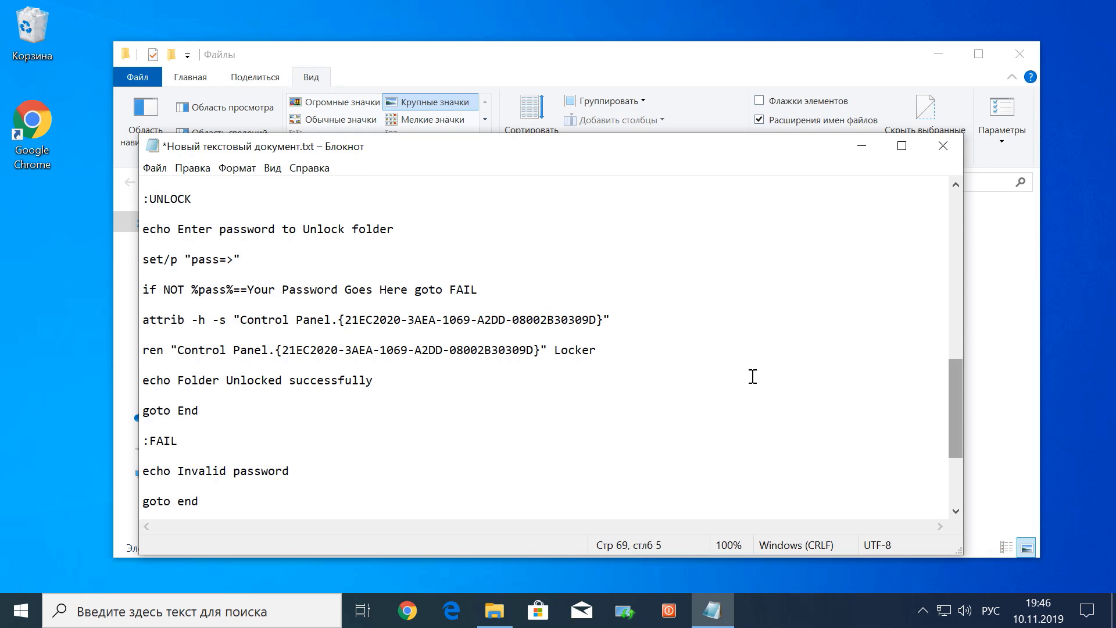
Replace the 'Your Password Goes Here' placeholder on line 45 with the chosen password
click(245, 290)
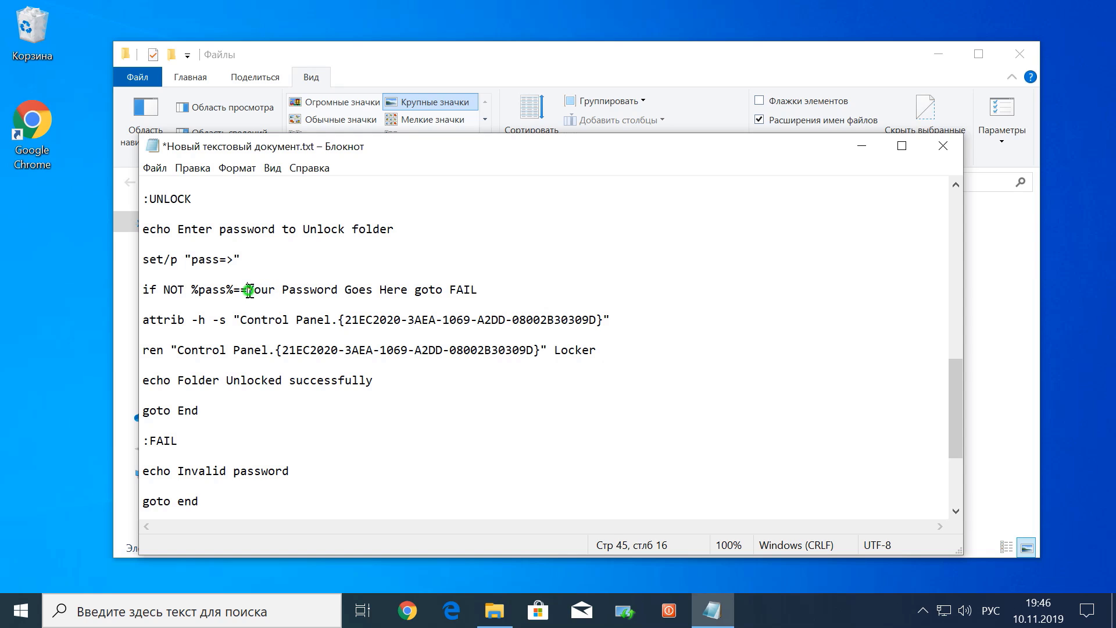
drag(247, 290, 406, 291)
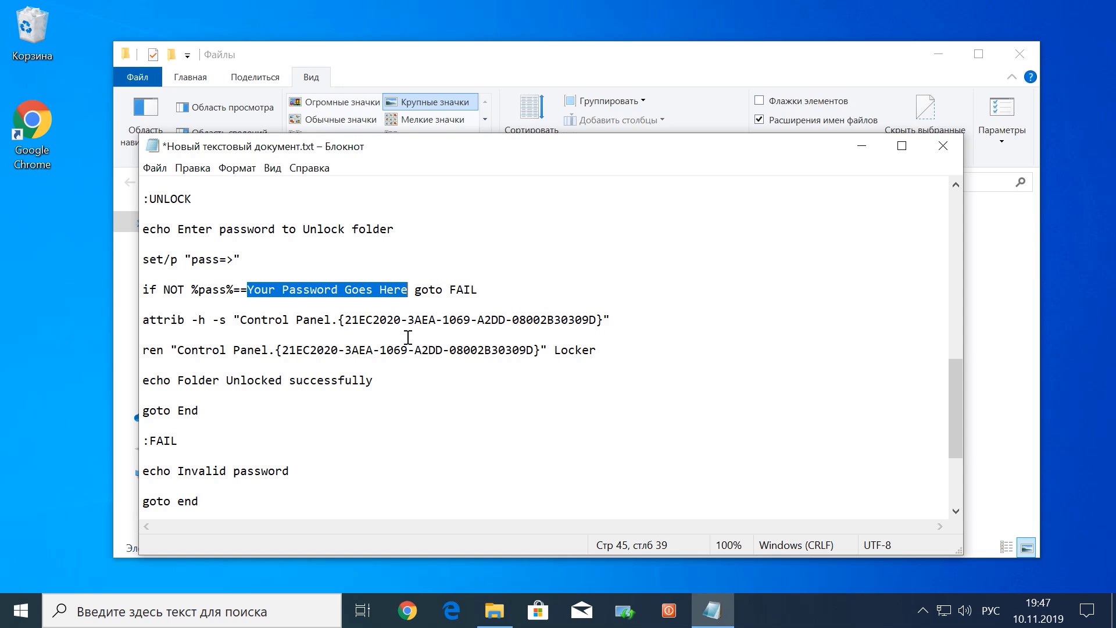
text(1234)
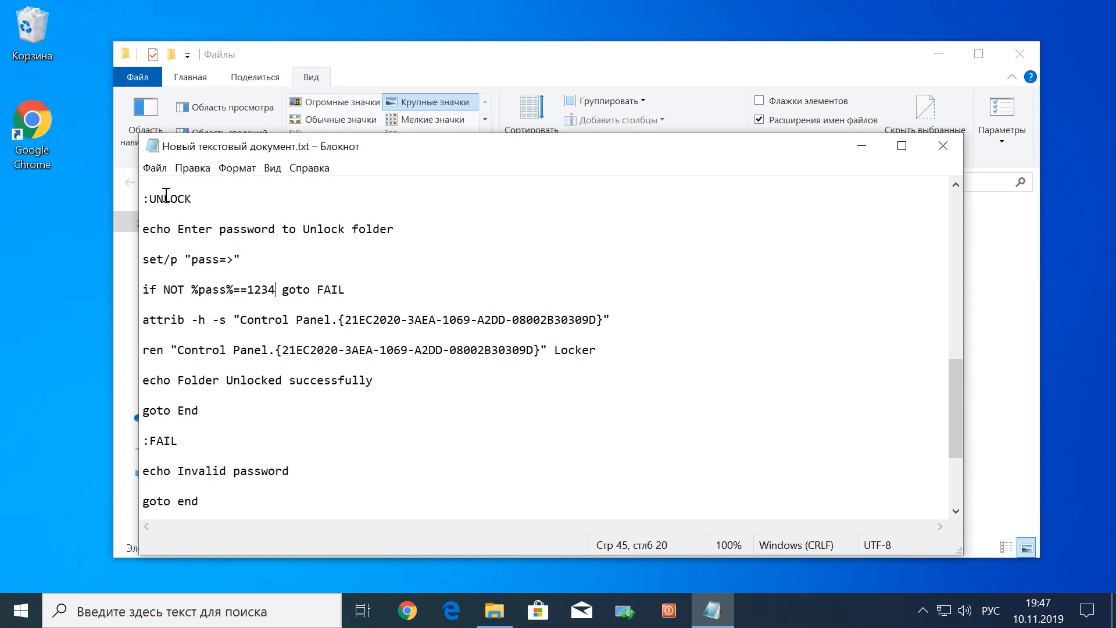
click(154, 168)
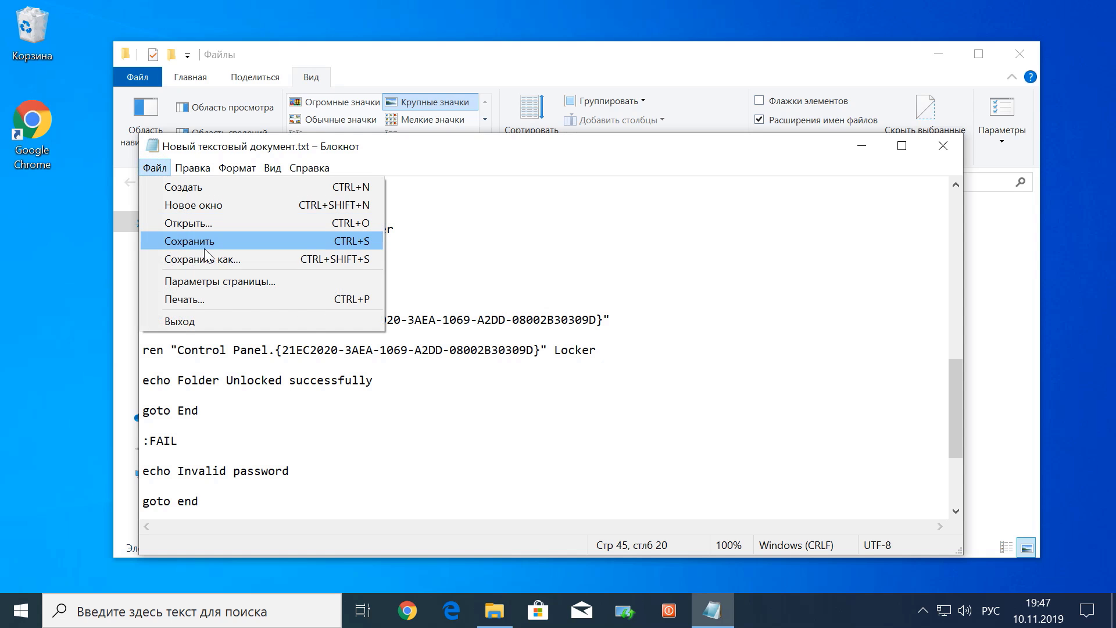
Save the script as pass.bat with file type All files (*.*)
click(212, 260)
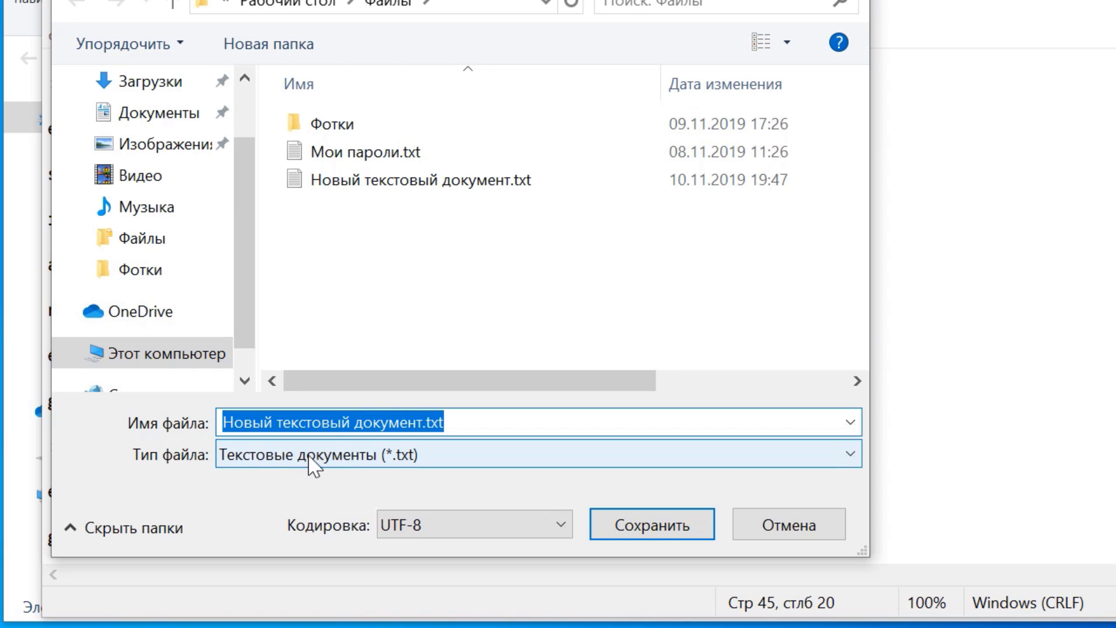
click(303, 456)
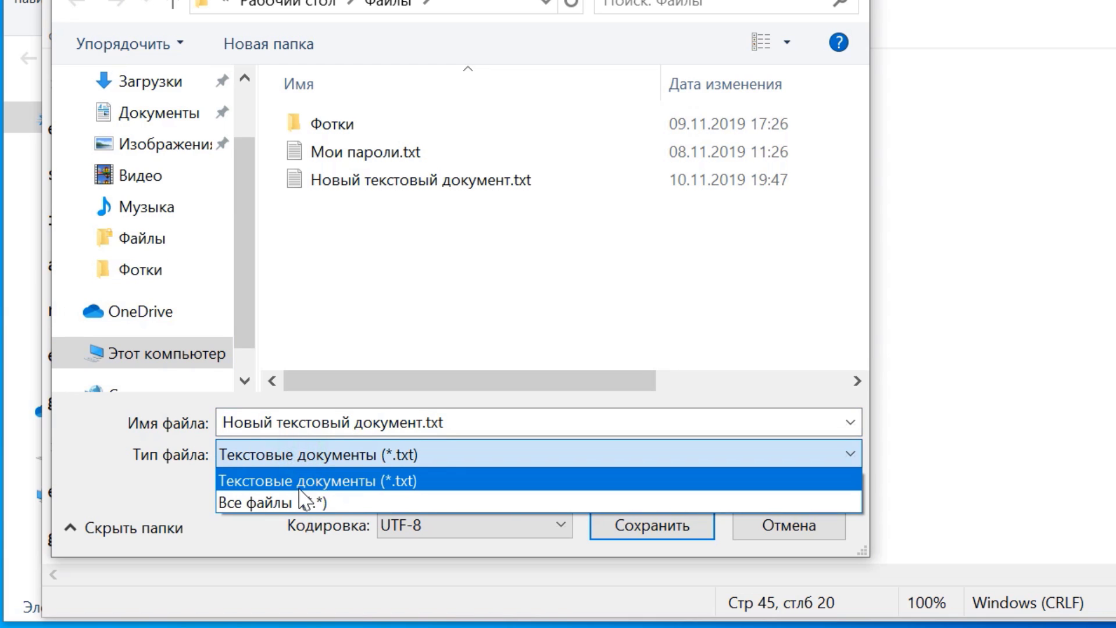
click(273, 503)
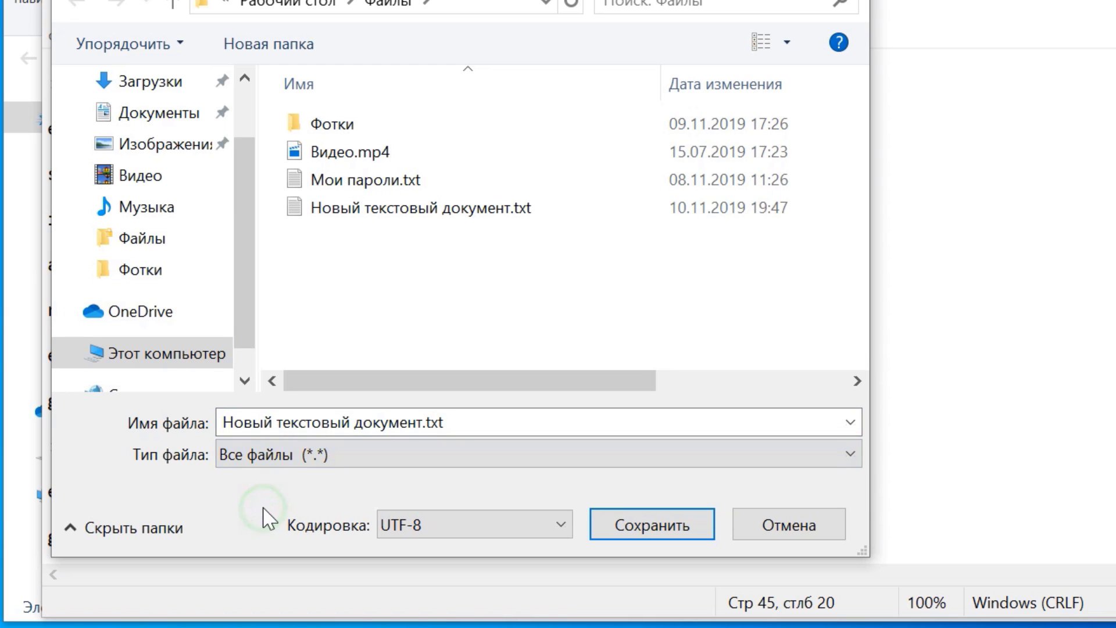
click(468, 419)
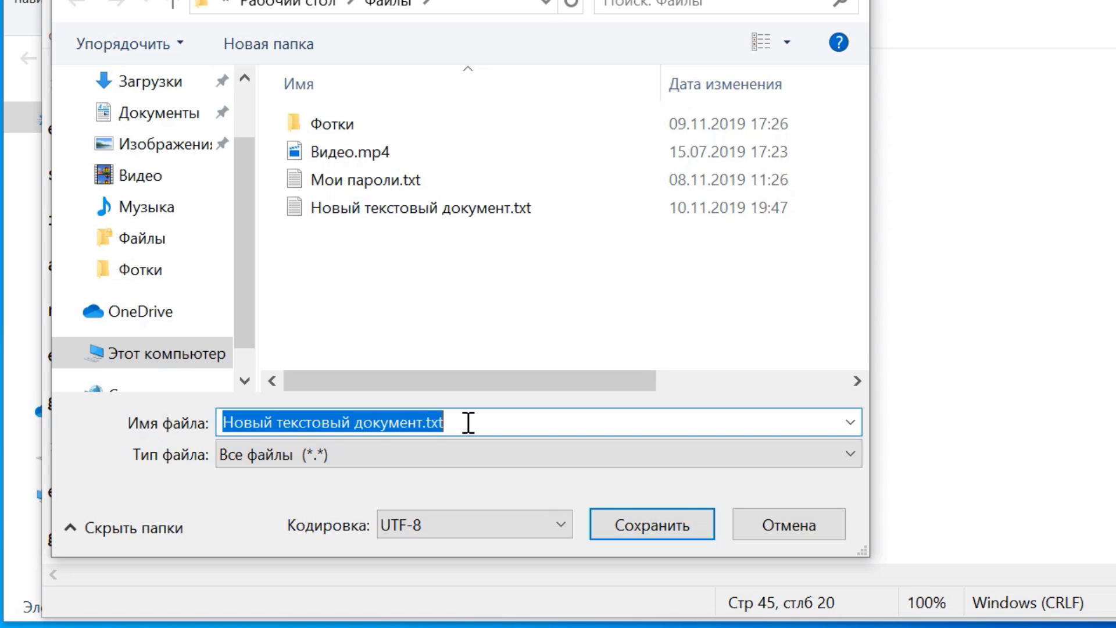
text(pass)
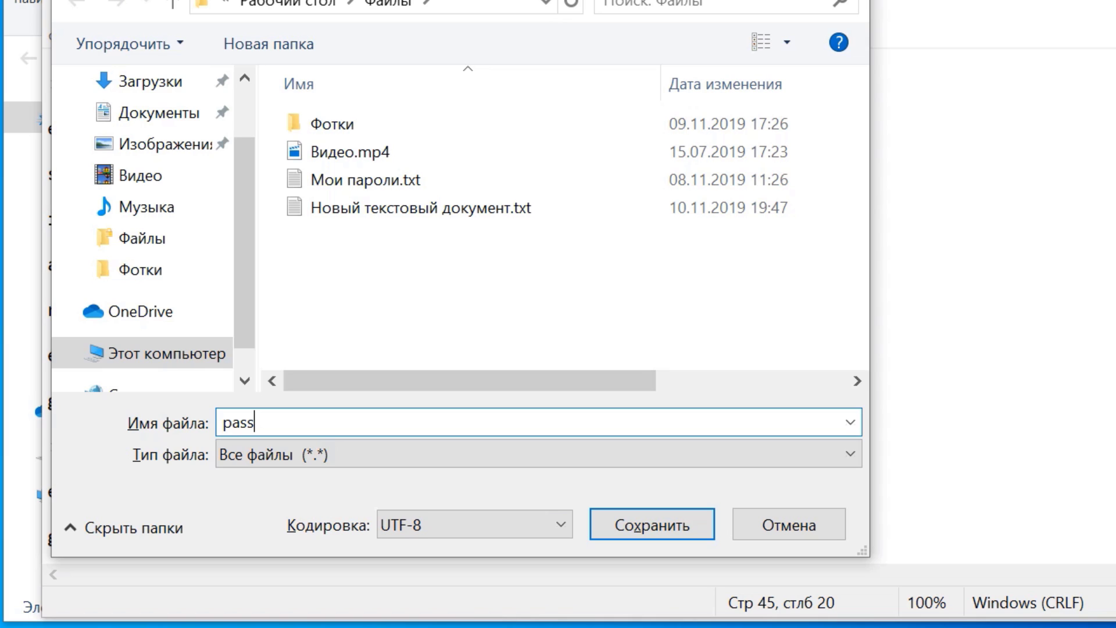
text(.bat)
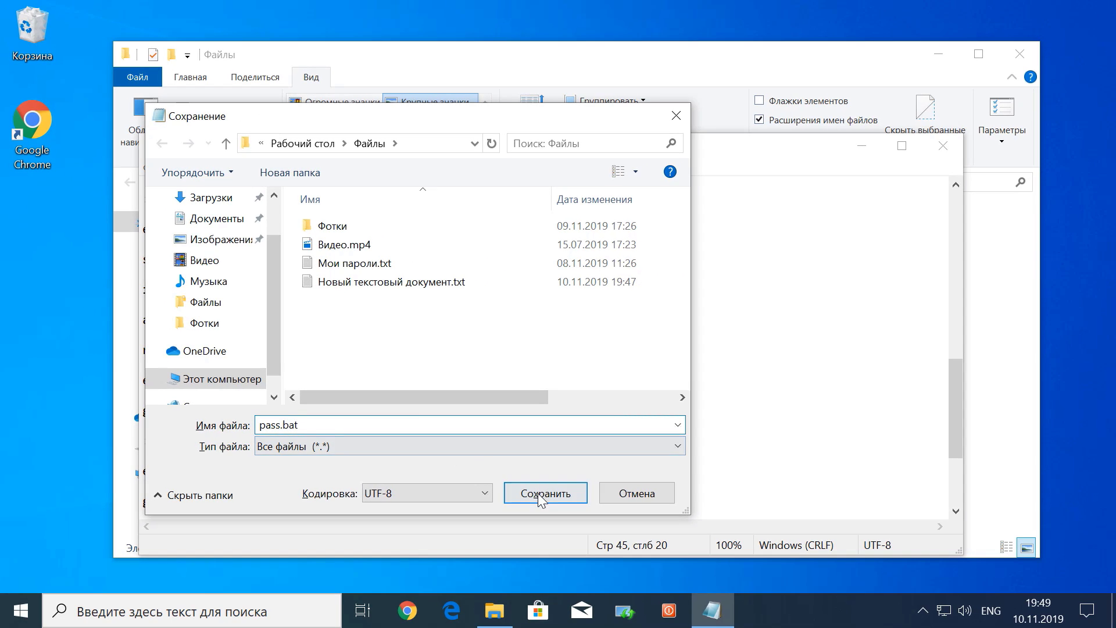
click(580, 503)
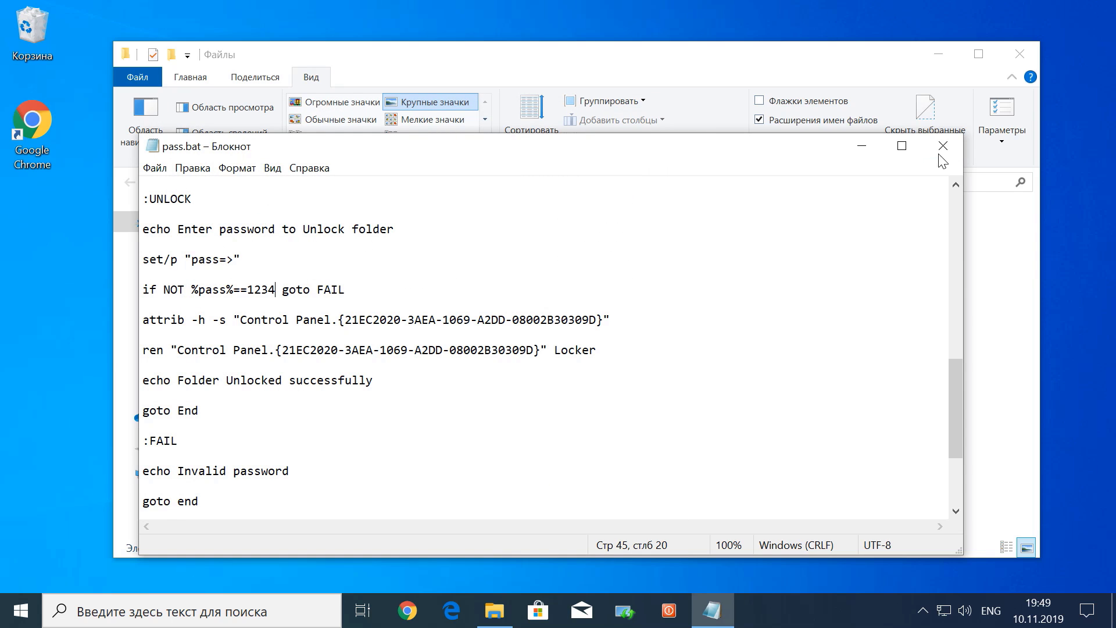
Close Notepad, delete the leftover text document, and run pass.bat to create Locker
click(942, 147)
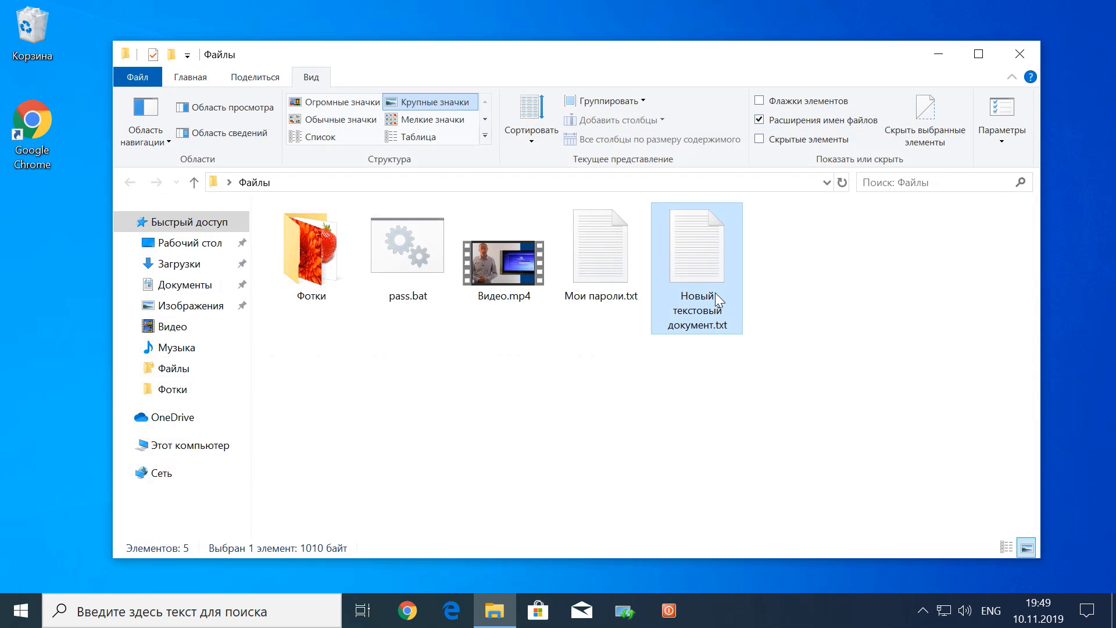
right_click(697, 268)
click(781, 538)
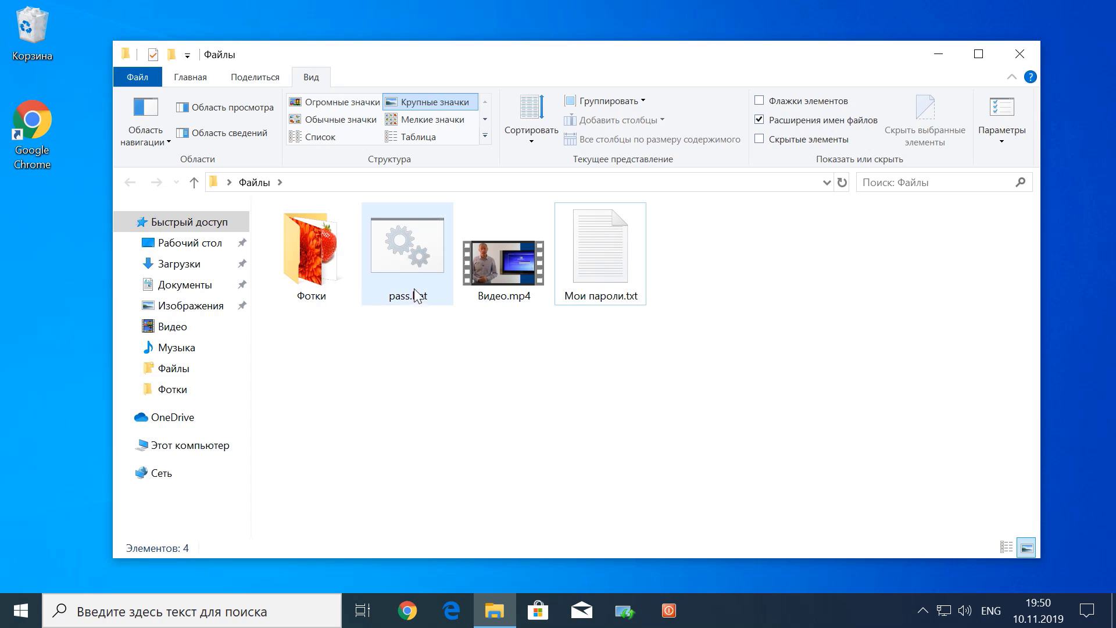
click(407, 259)
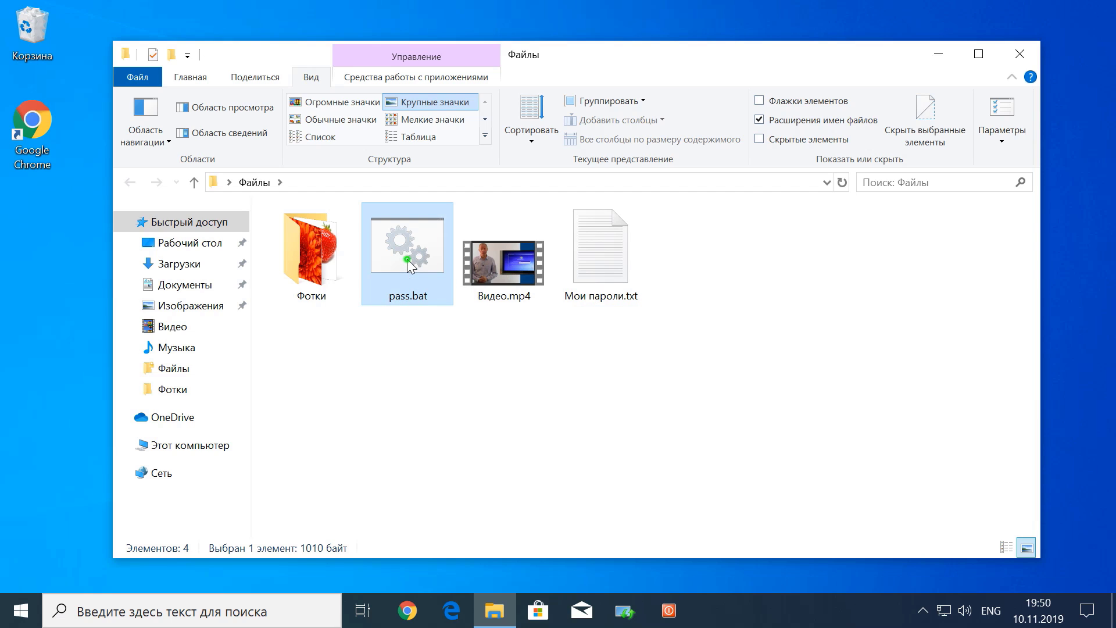
double_click(407, 258)
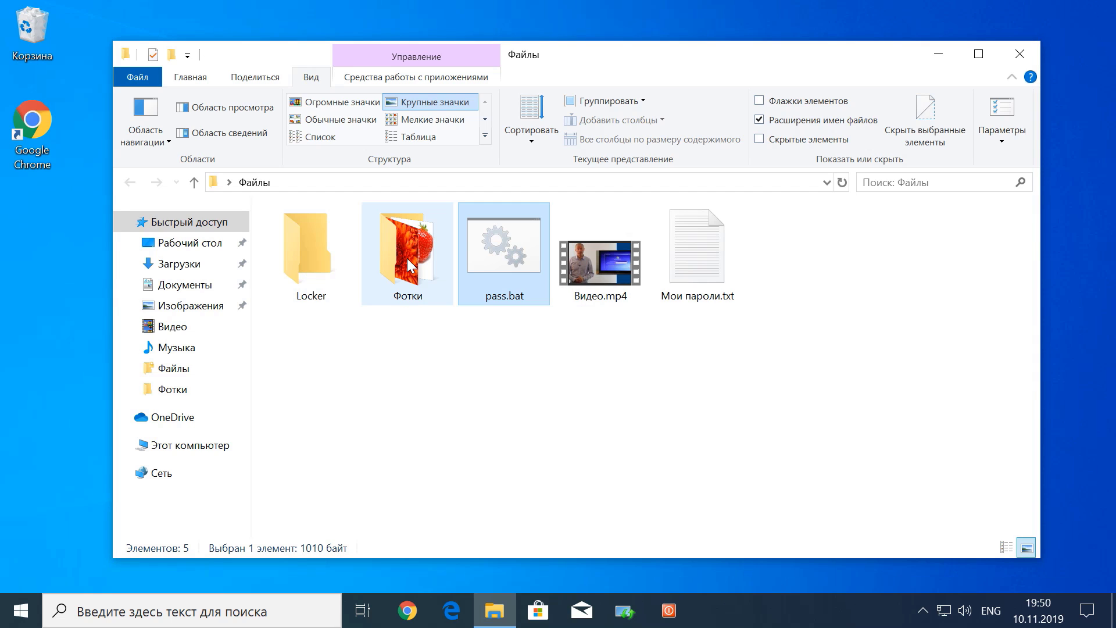
Move Фотки, Видео.mp4 and Мои пароли.txt into the Locker folder
click(423, 341)
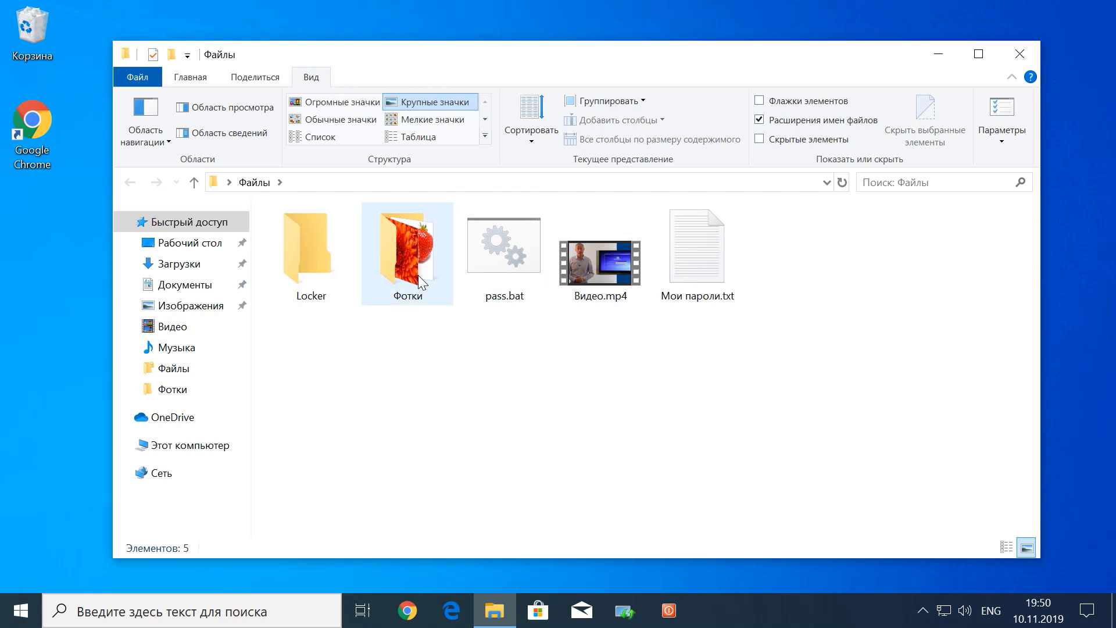
drag(421, 281, 322, 272)
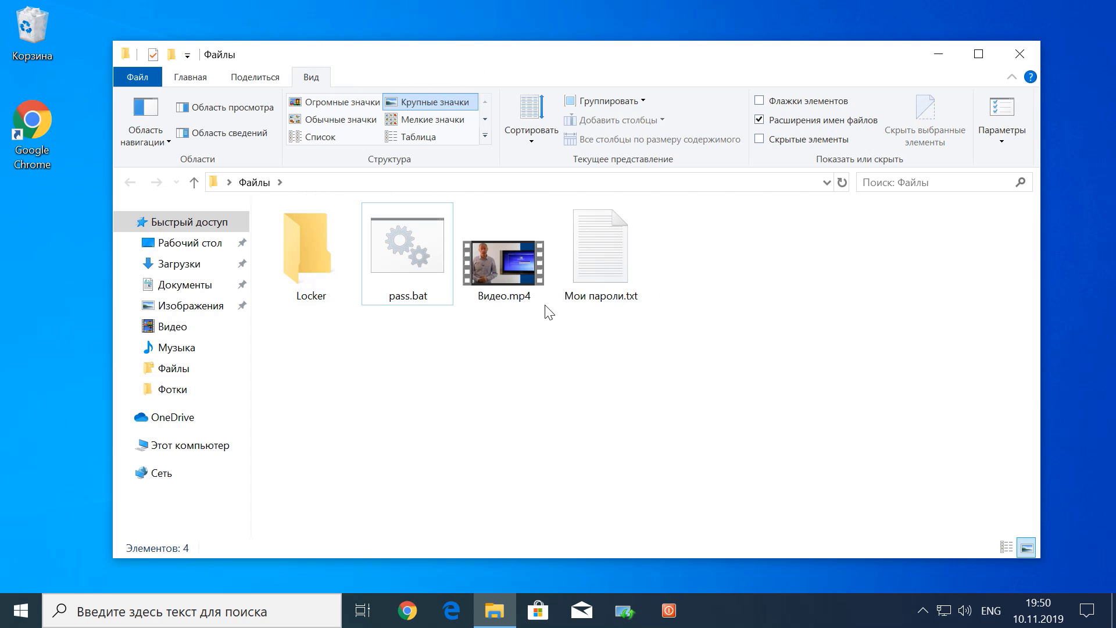
drag(639, 342, 459, 205)
drag(516, 264, 326, 270)
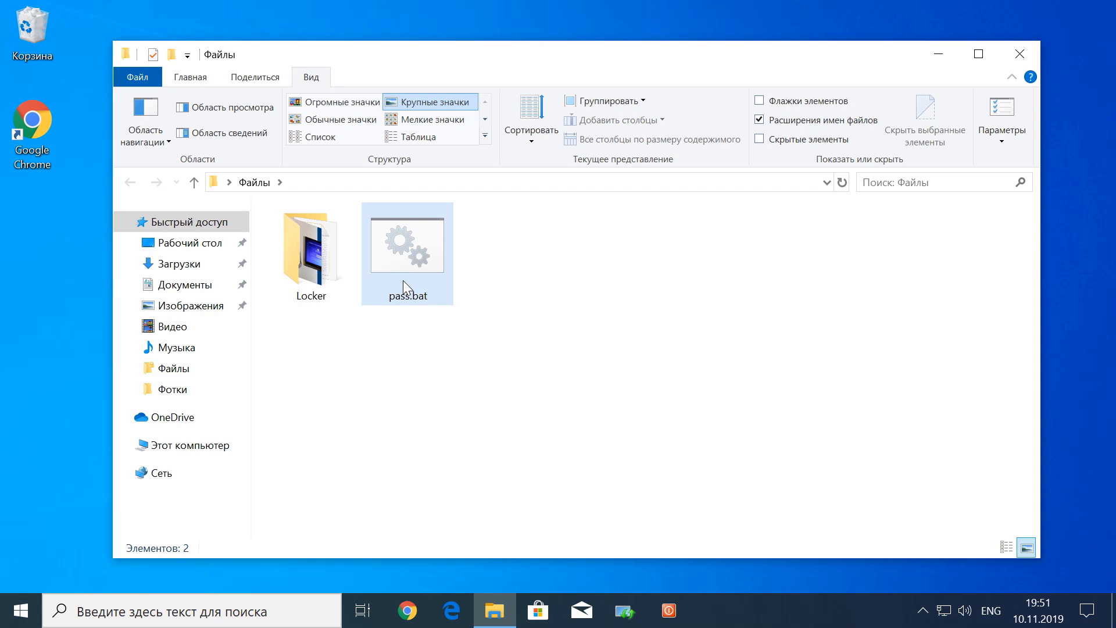
Run pass.bat, answer y to lock and hide Locker, and close the Файлы window
double_click(403, 264)
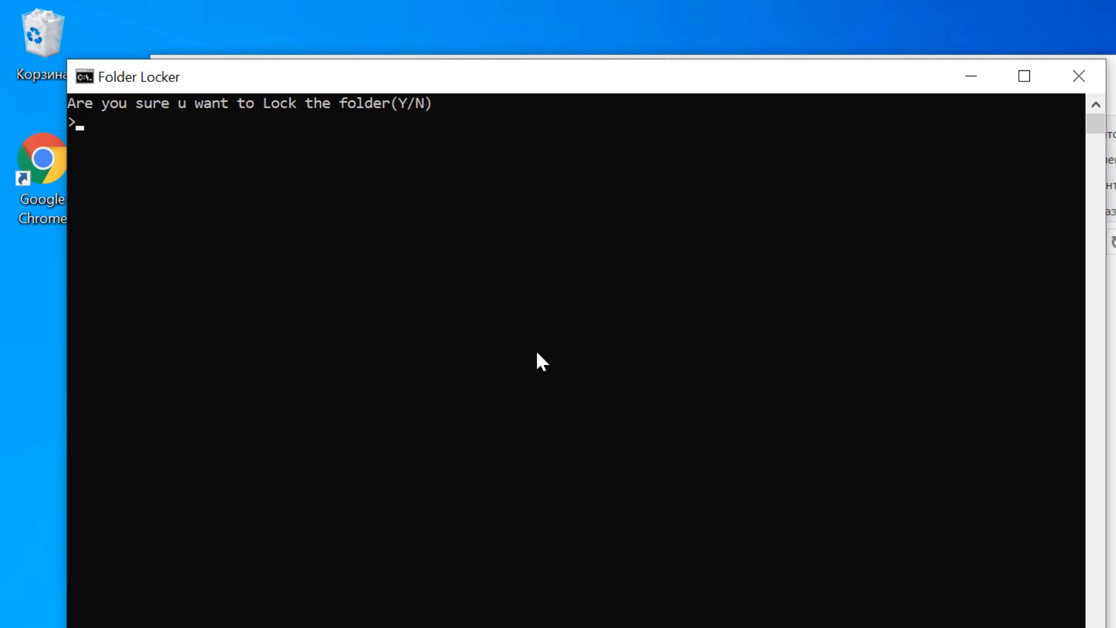
text(y)
key(Return)
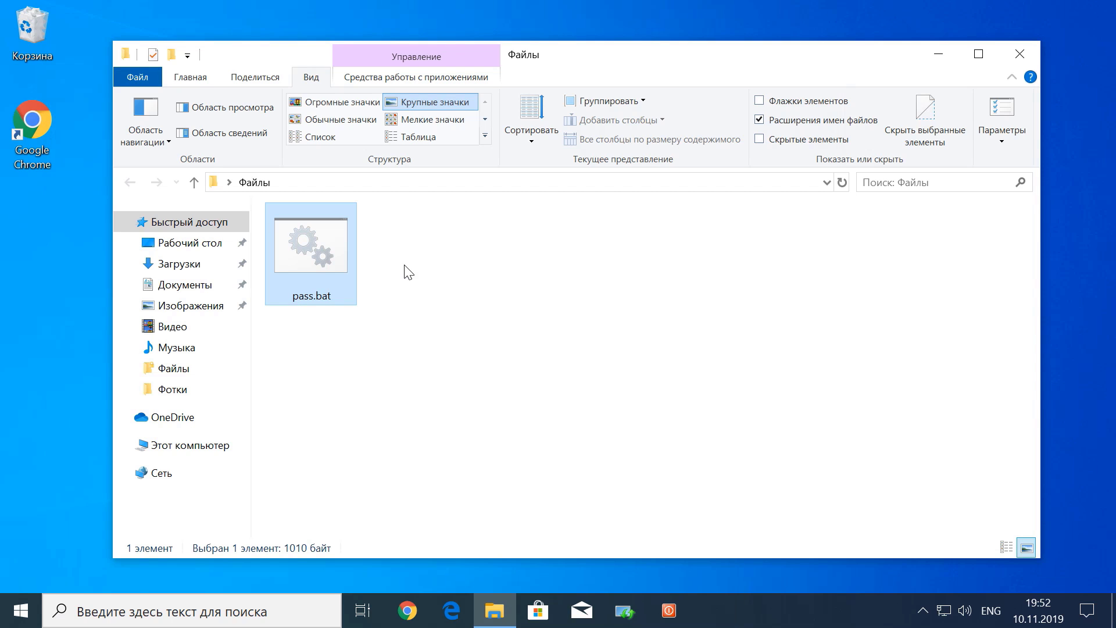
click(1019, 54)
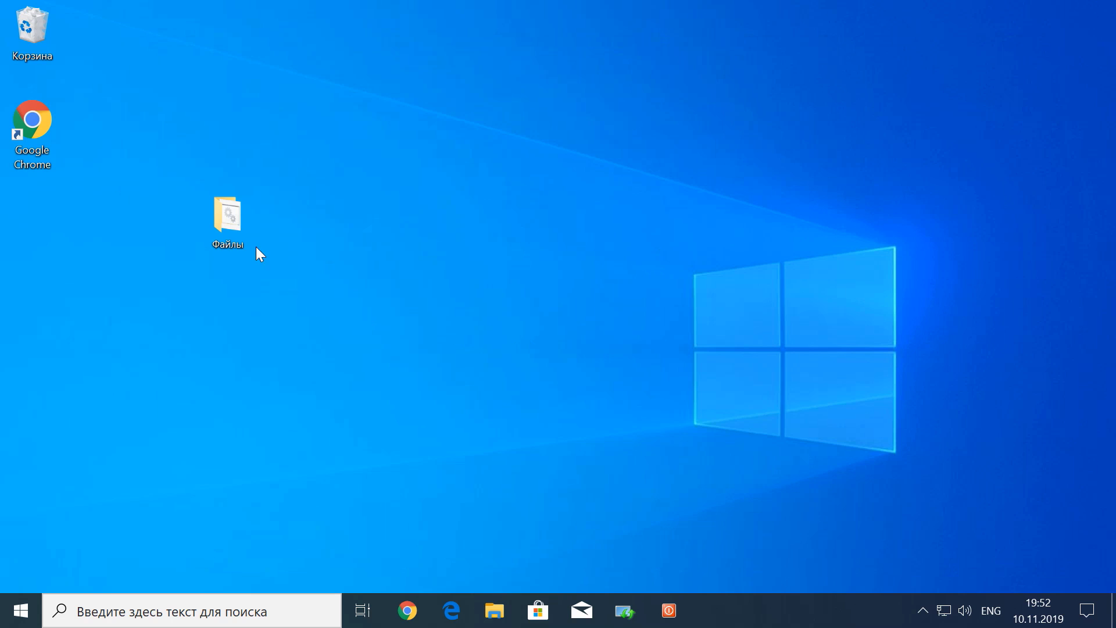
Run pass.bat with the chosen password to reveal Locker and check its three items
double_click(233, 228)
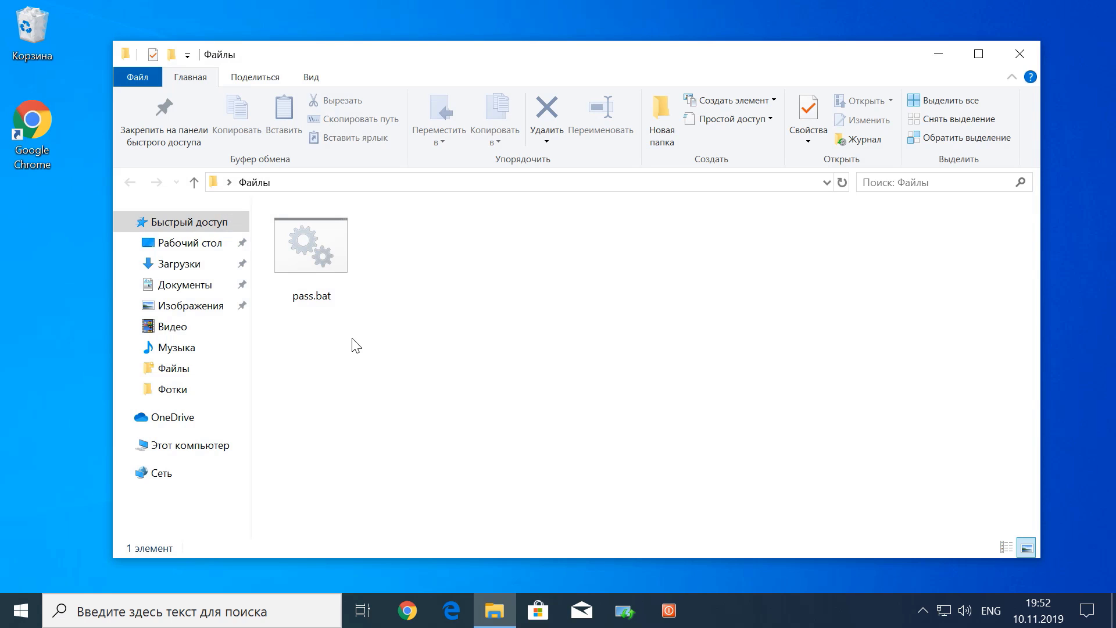
double_click(318, 255)
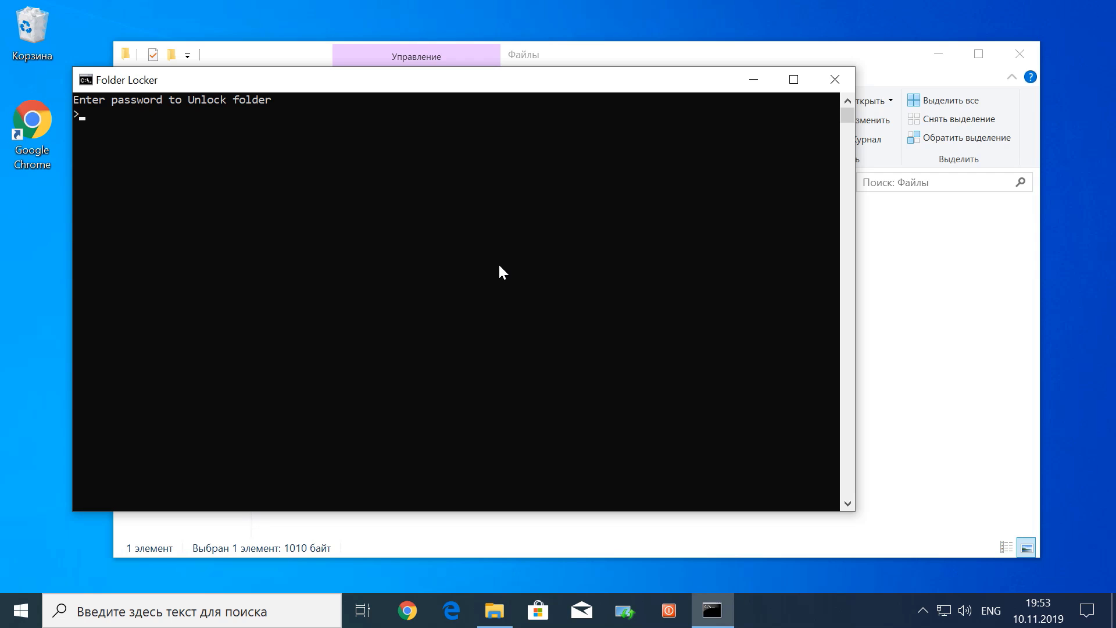
text(1234)
key(Return)
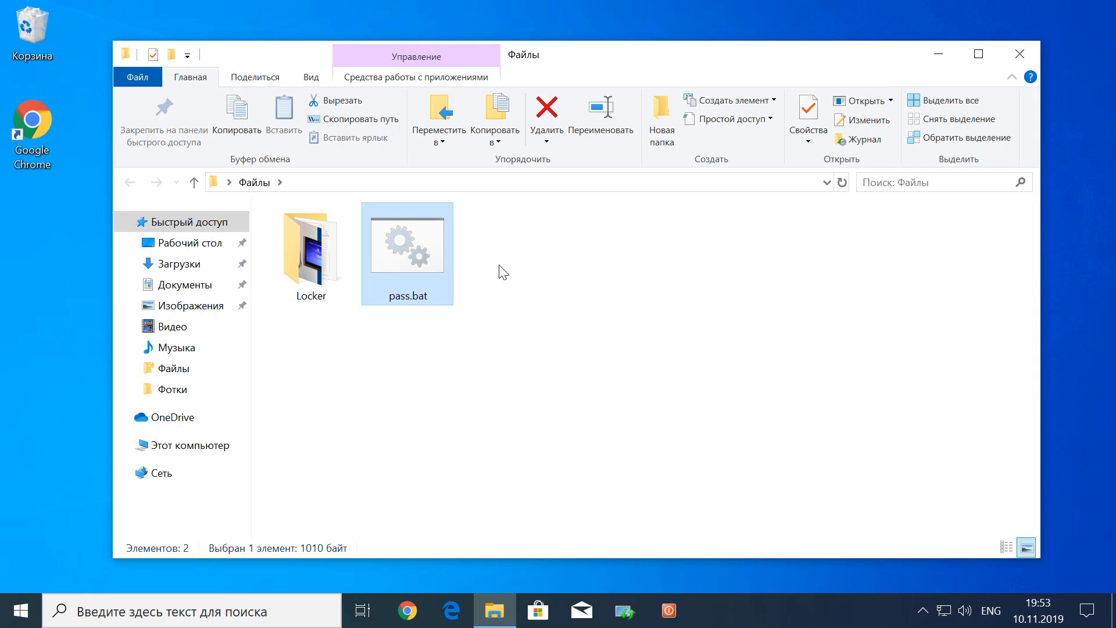
double_click(330, 271)
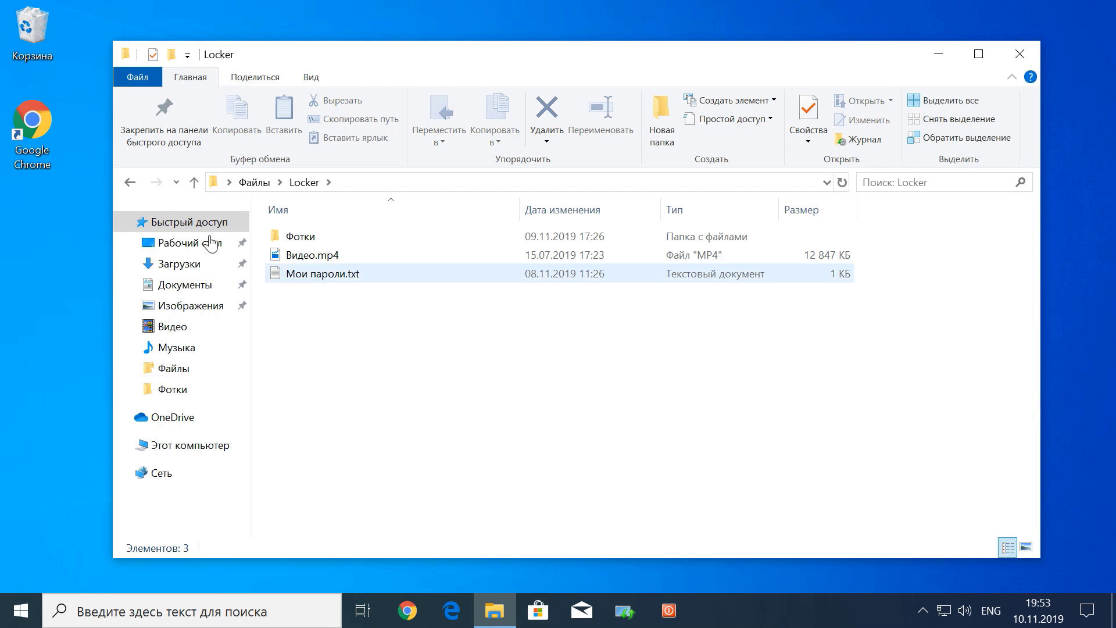
click(130, 182)
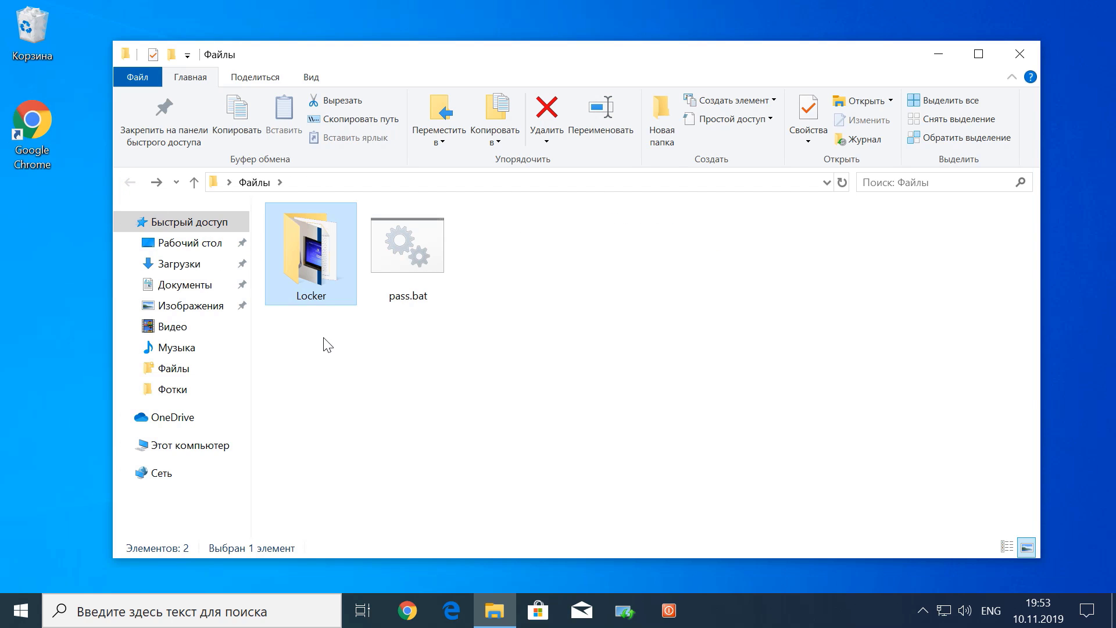
Run pass.bat and confirm with Y so the script hides Locker again
double_click(398, 267)
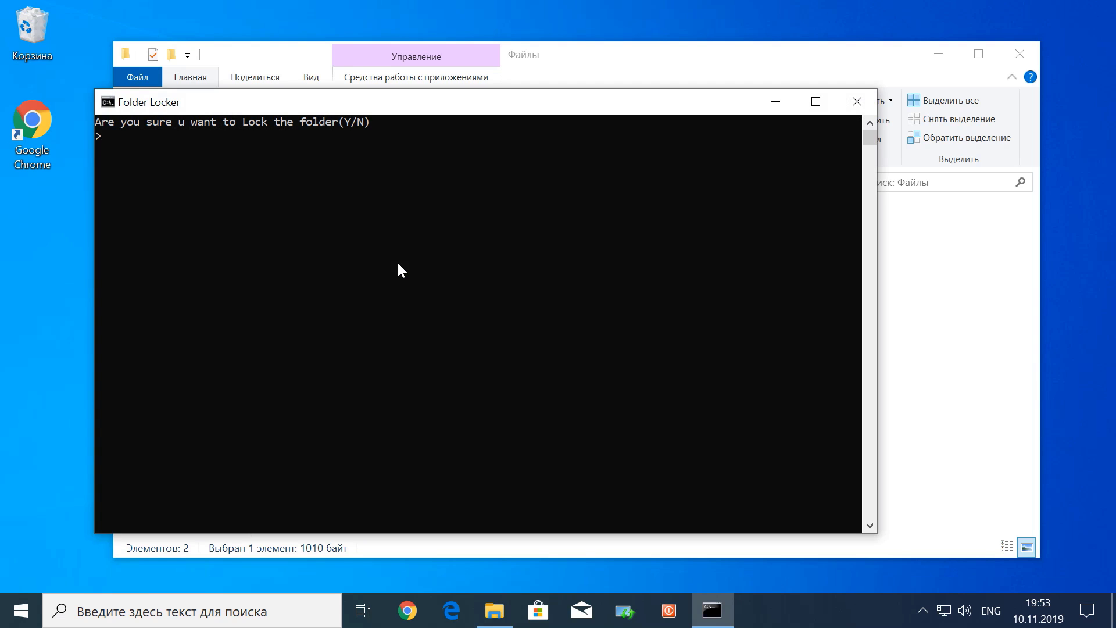
text(Y)
key(Return)
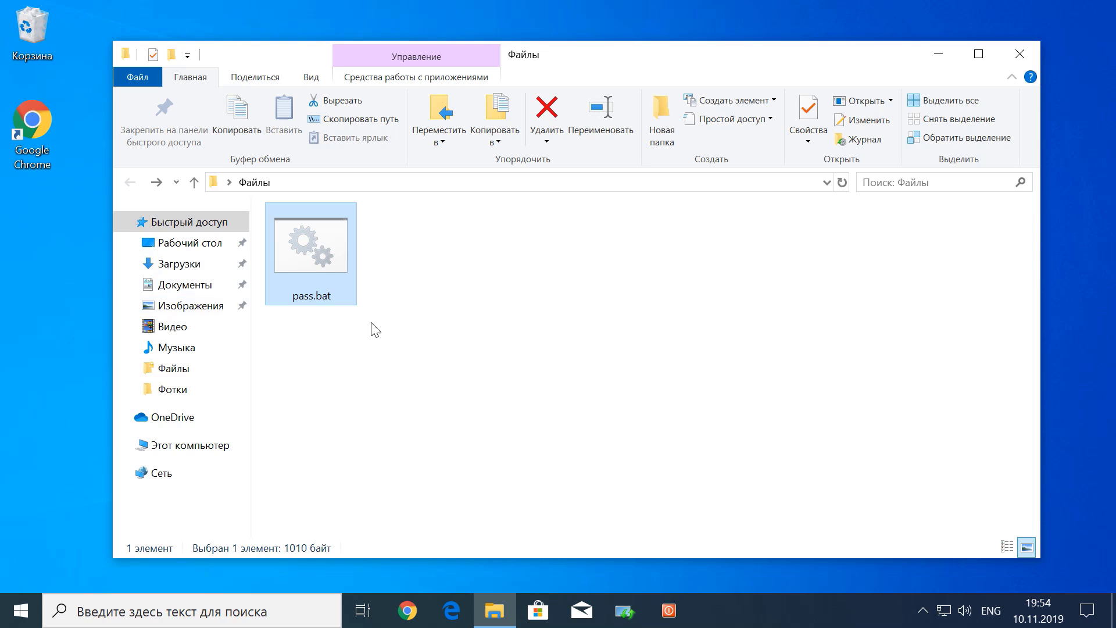
right_click(328, 263)
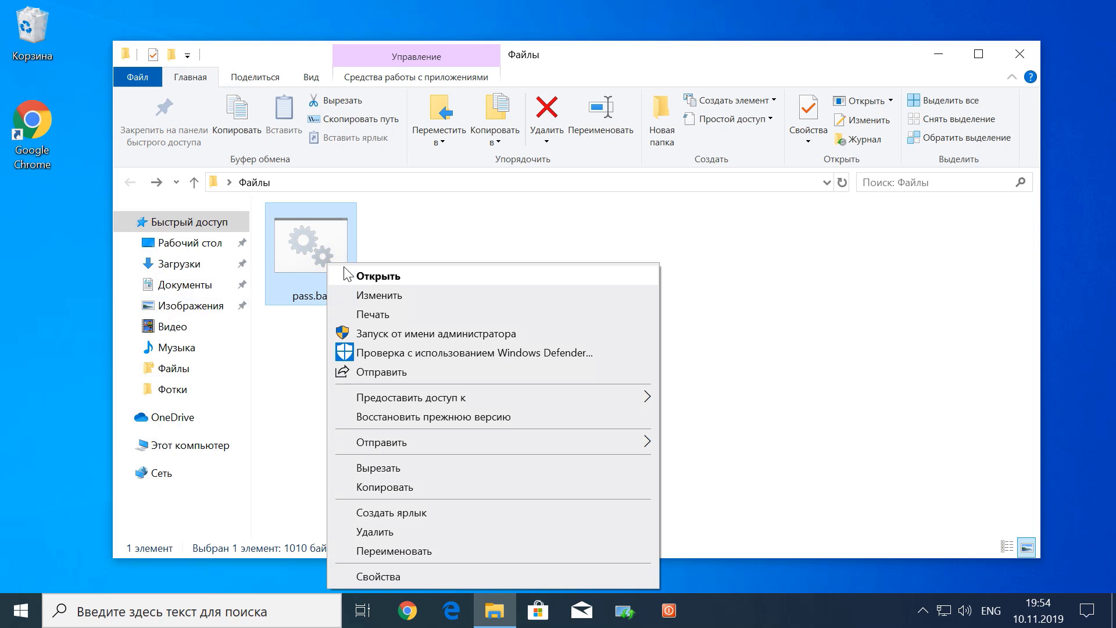
click(378, 297)
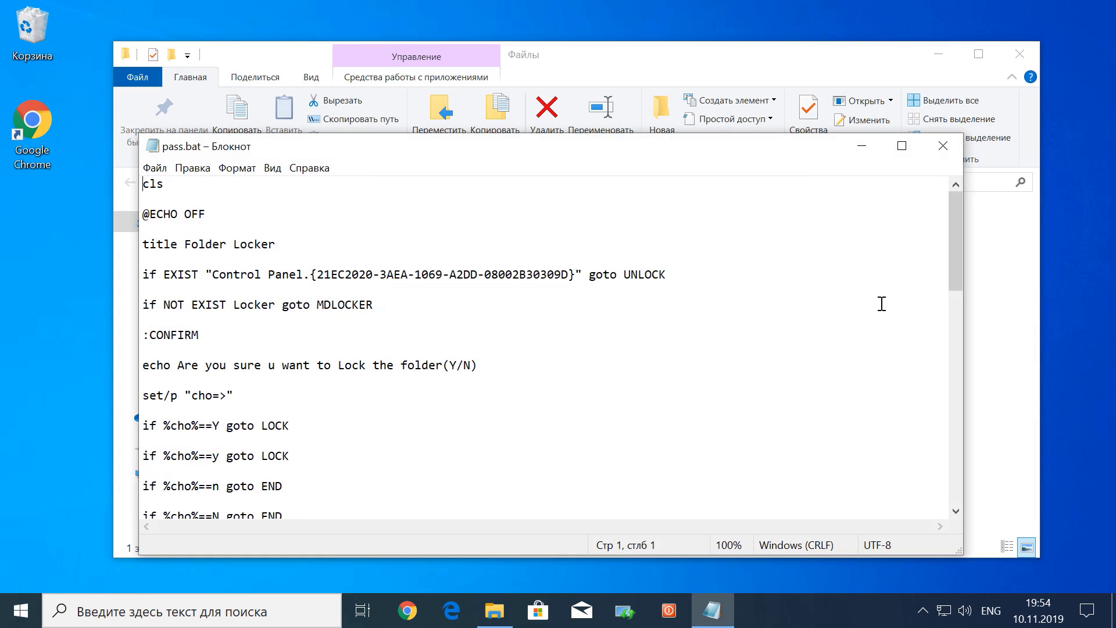
drag(960, 277, 954, 413)
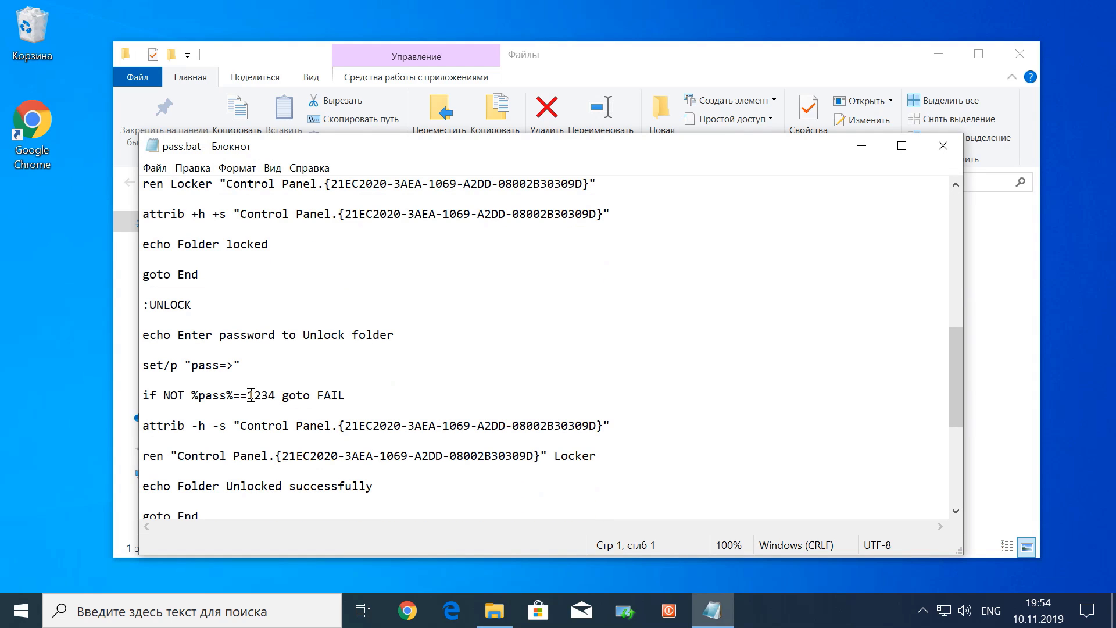
drag(249, 396, 275, 396)
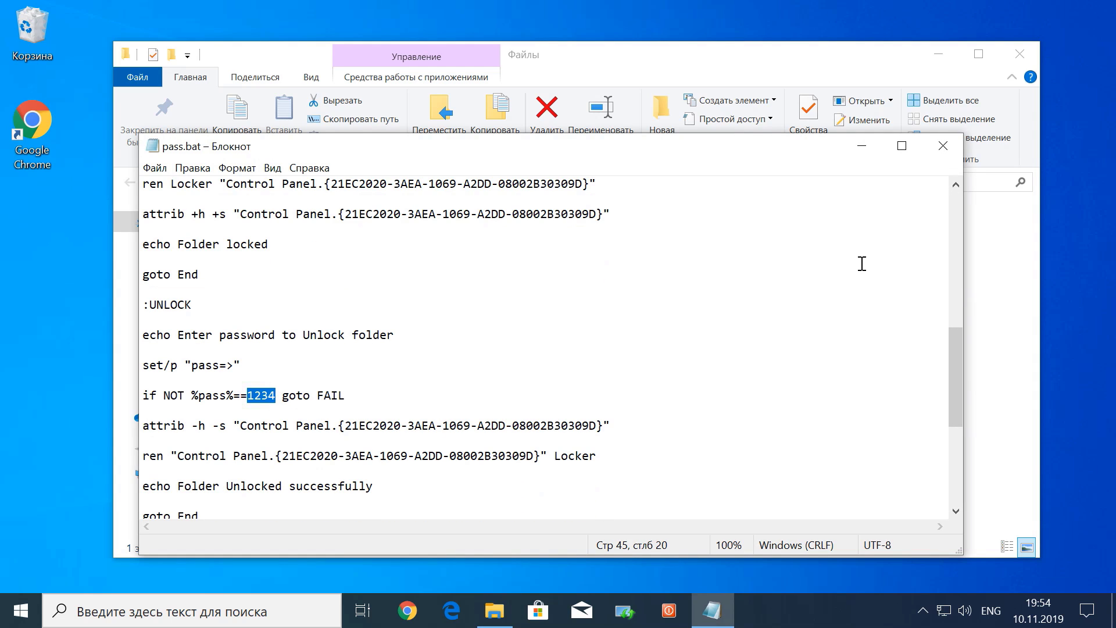
click(942, 146)
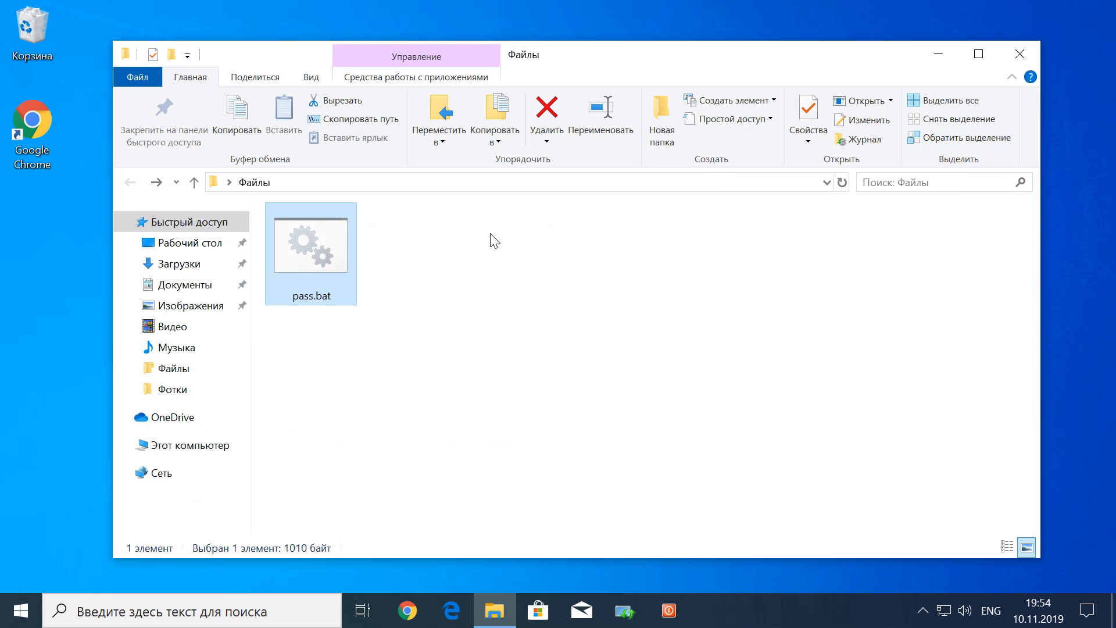
Unlock Locker via pass.bat with the folder password, check its three items, and return to Файлы
double_click(312, 259)
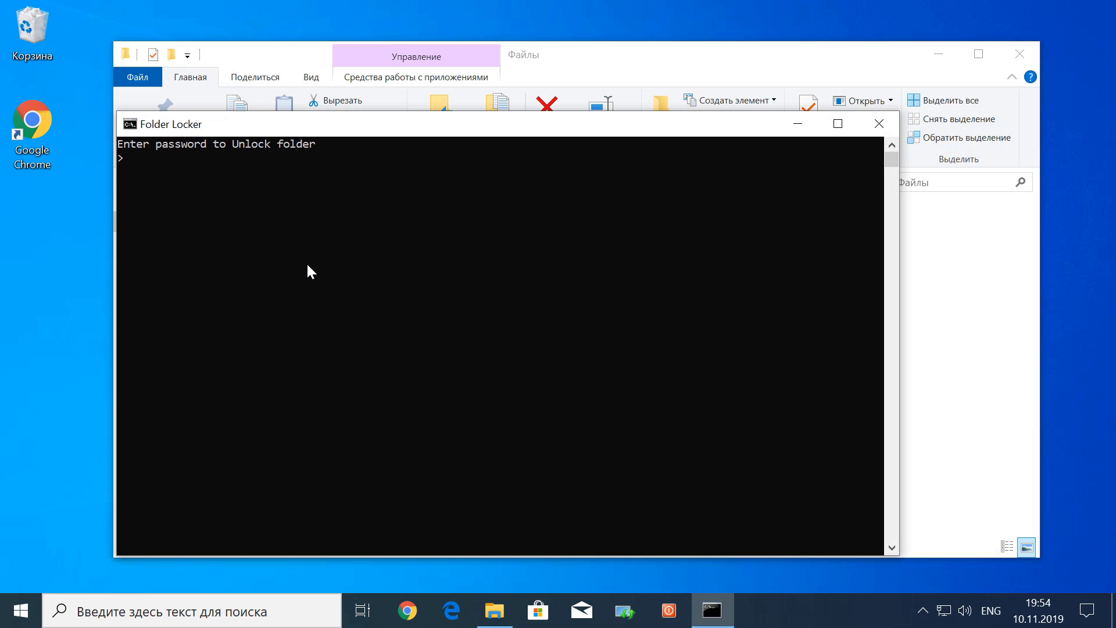
text(1234)
key(Return)
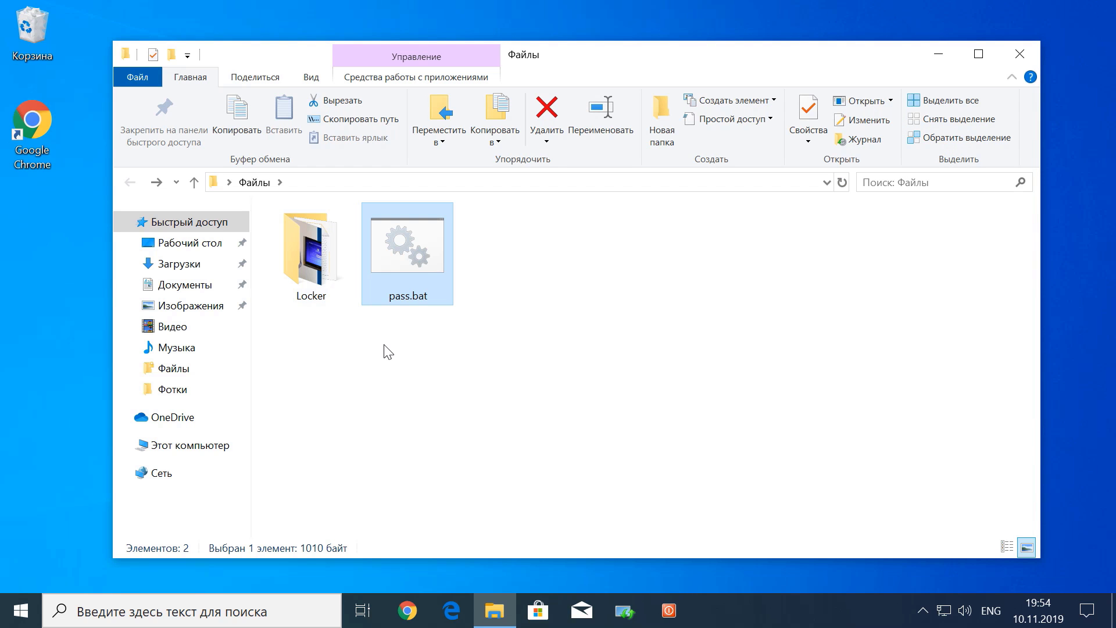
double_click(319, 276)
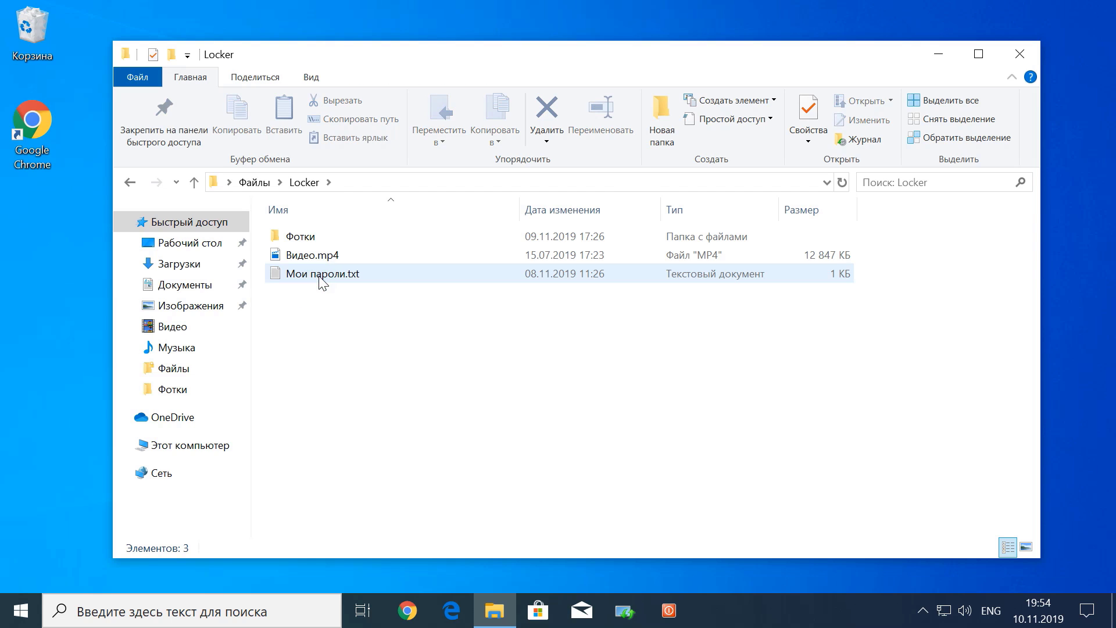
click(130, 181)
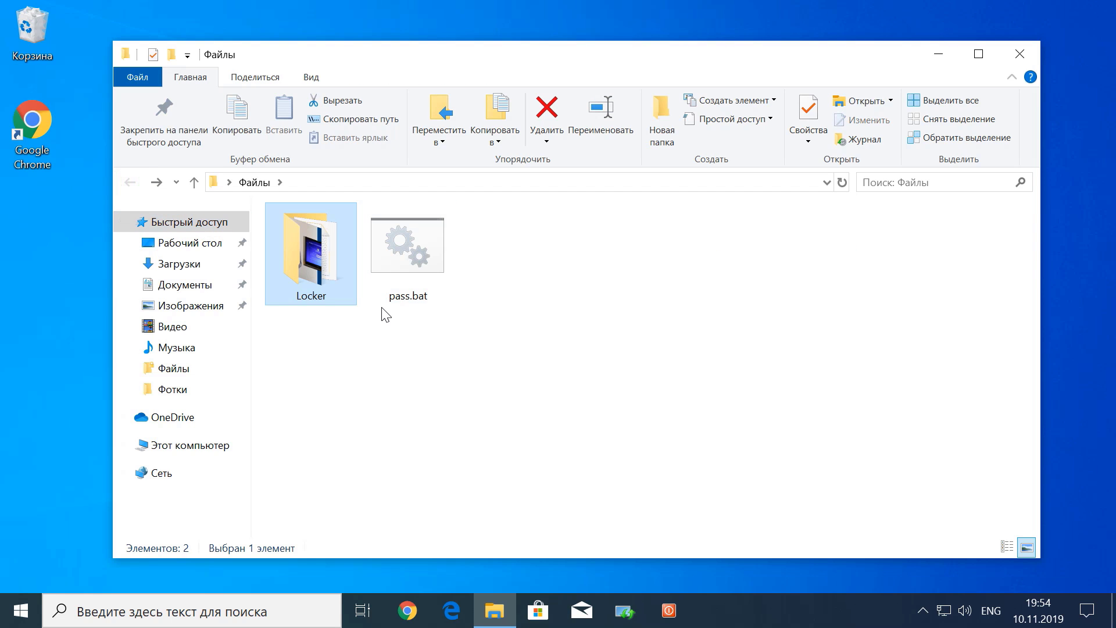